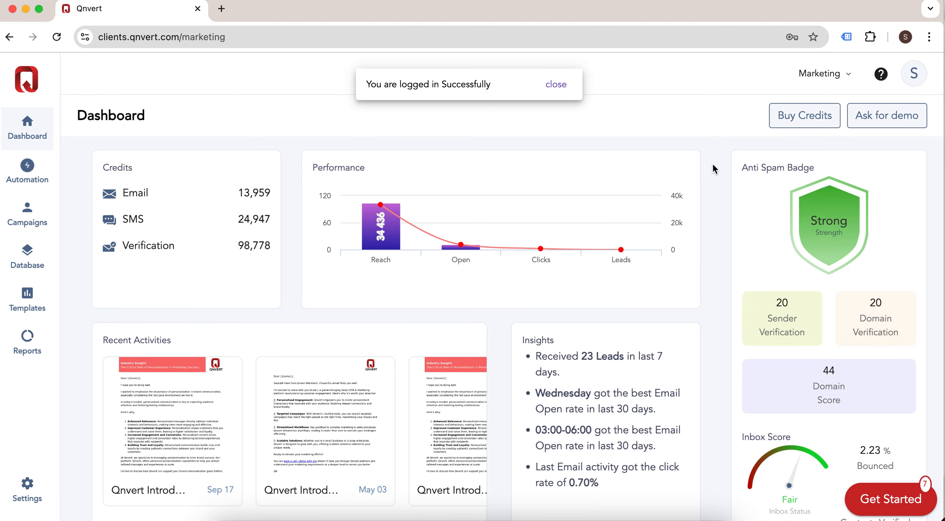
Step: Open the workspace dropdown on the Marketing dashboard to reveal the Sales option
{"action": "left_click", "coordinate": [850, 73]}
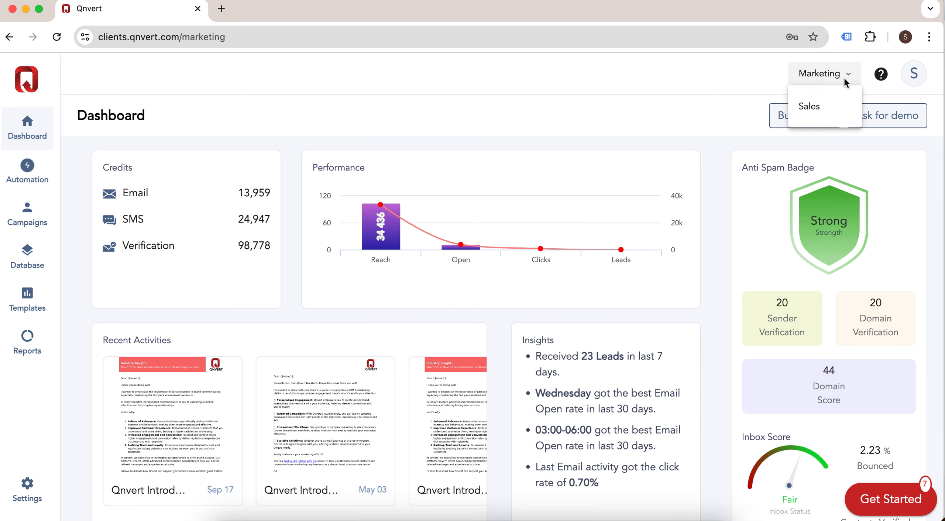
Step: Switch to the Sales workspace and scroll through its pipeline, leads-by-status and Sales Insights charts
{"action": "left_click", "coordinate": [823, 112]}
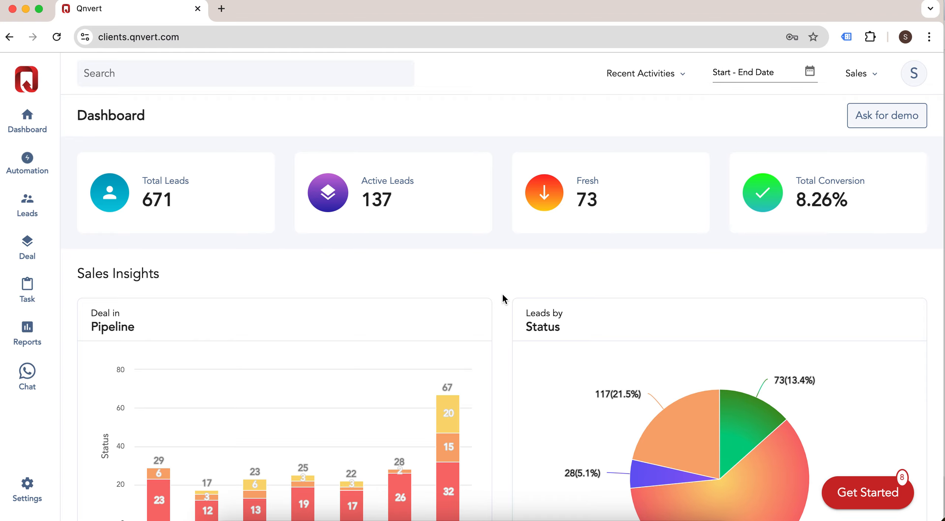
{"action": "scroll", "coordinate": [503, 296], "scroll_direction": "down", "scroll_amount": 3}
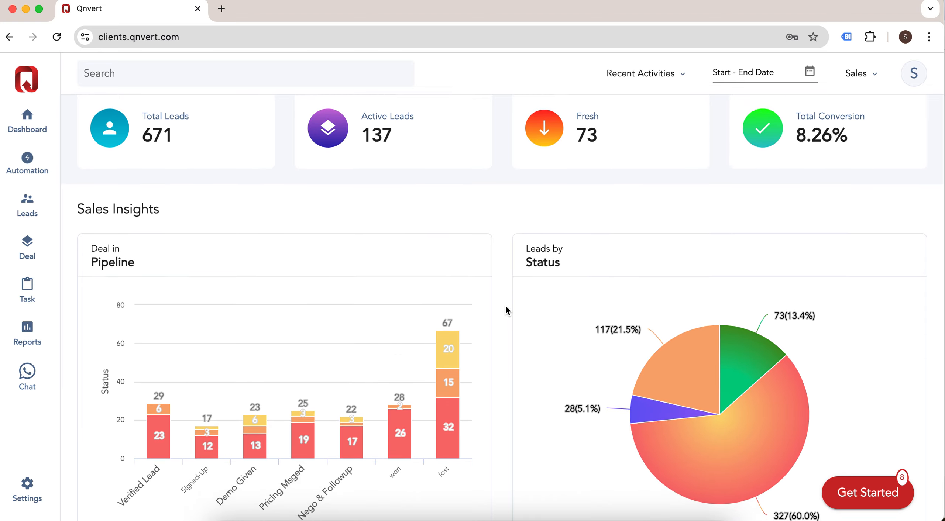
{"action": "scroll", "coordinate": [506, 310], "scroll_direction": "down", "scroll_amount": 2}
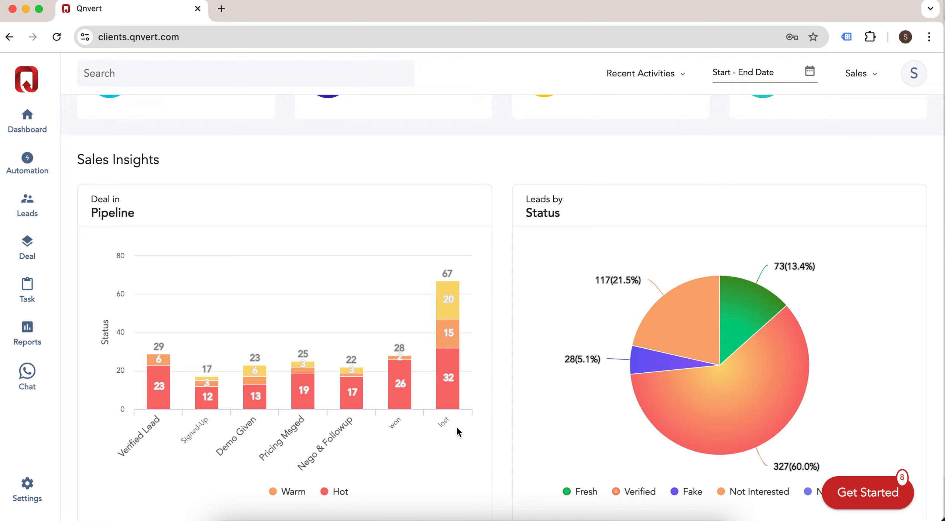
{"action": "scroll", "coordinate": [505, 406], "scroll_direction": "down", "scroll_amount": 1}
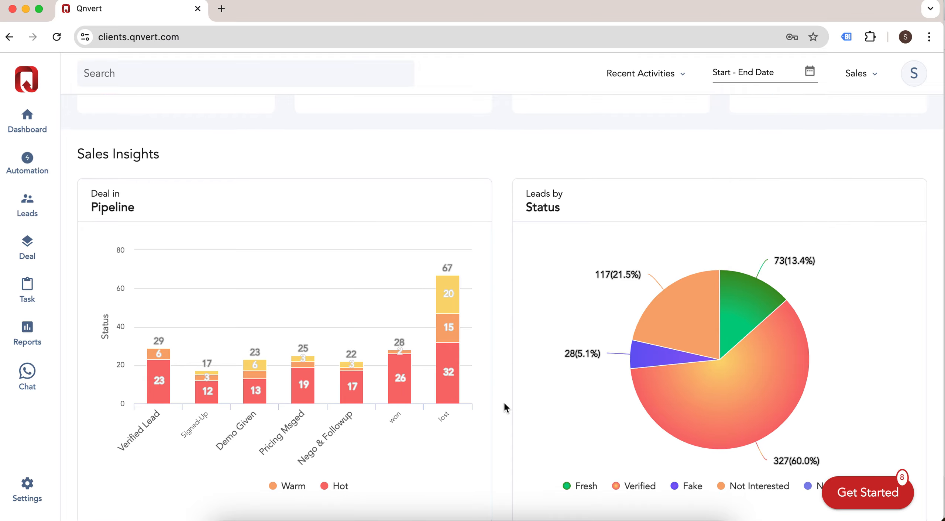
{"action": "scroll", "coordinate": [504, 404], "scroll_direction": "down", "scroll_amount": 5}
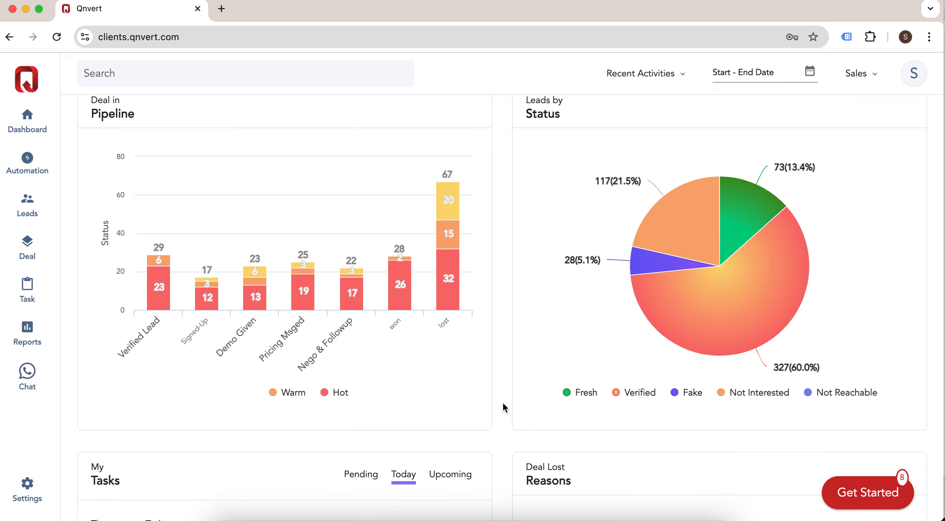
{"action": "scroll", "coordinate": [504, 408], "scroll_direction": "down", "scroll_amount": 3}
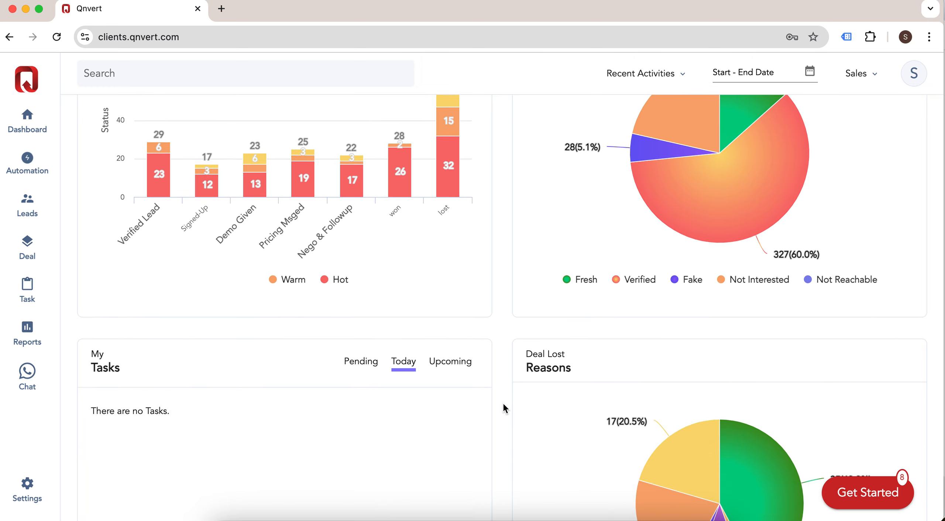
{"action": "scroll", "coordinate": [504, 405], "scroll_direction": "down", "scroll_amount": 1}
{"action": "scroll", "coordinate": [503, 405], "scroll_direction": "down", "scroll_amount": 1}
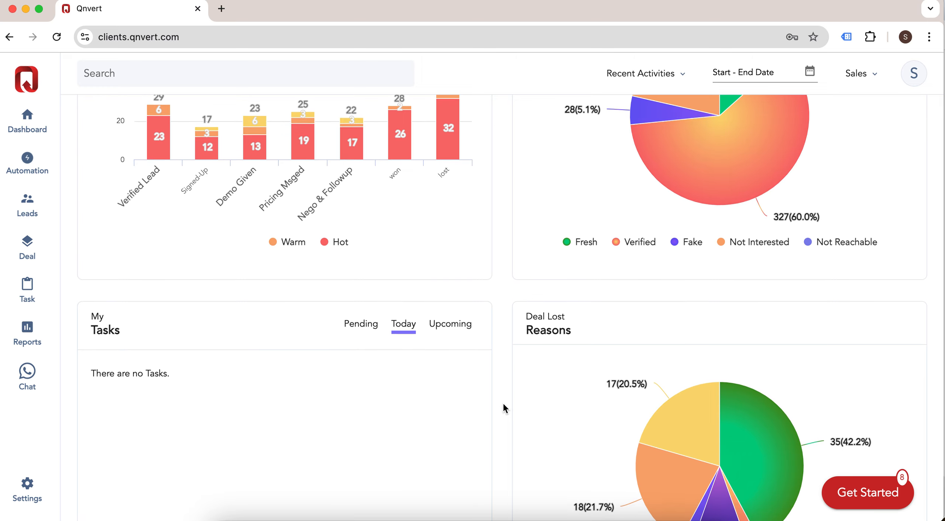
{"action": "scroll", "coordinate": [504, 405], "scroll_direction": "down", "scroll_amount": 3}
{"action": "scroll", "coordinate": [505, 409], "scroll_direction": "down", "scroll_amount": 5}
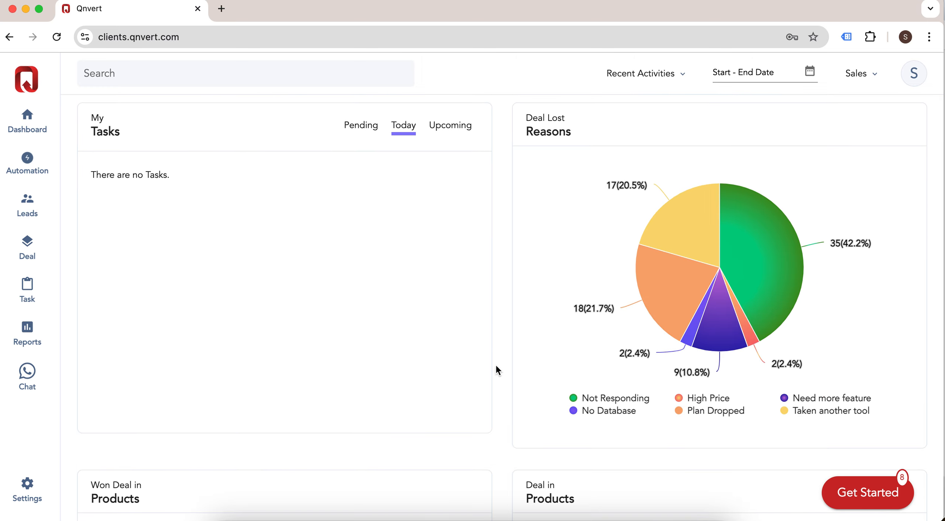
Step: Switch the My Tasks card from Pending to Today, then to Upcoming tasks
{"action": "left_click", "coordinate": [357, 126]}
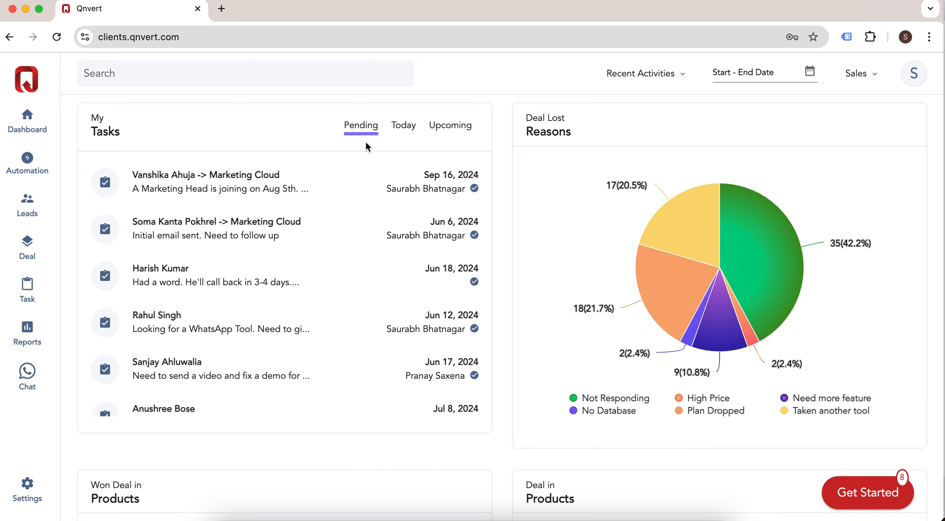
{"action": "left_click", "coordinate": [404, 130]}
{"action": "left_click", "coordinate": [450, 132]}
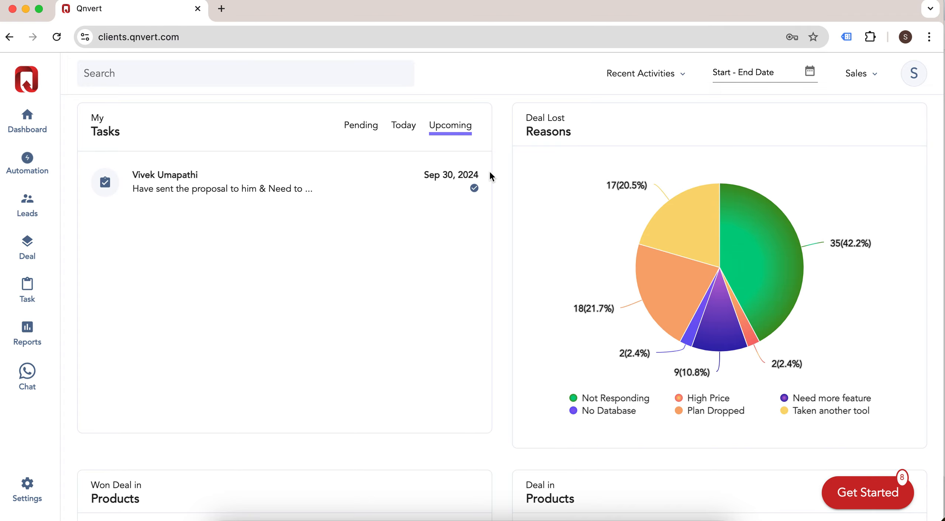
{"action": "scroll", "coordinate": [500, 173], "scroll_direction": "down", "scroll_amount": 5}
{"action": "scroll", "coordinate": [501, 178], "scroll_direction": "down", "scroll_amount": 1}
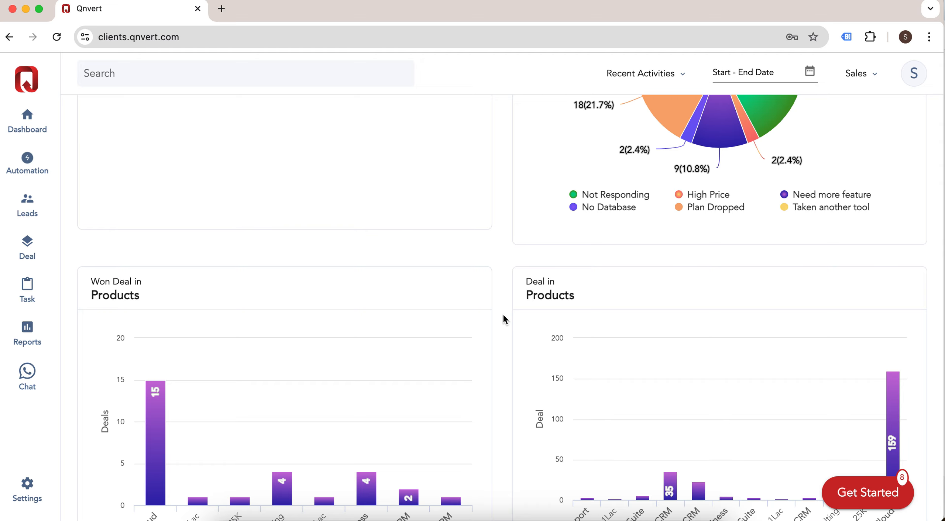
{"action": "scroll", "coordinate": [505, 274], "scroll_direction": "up", "scroll_amount": 1}
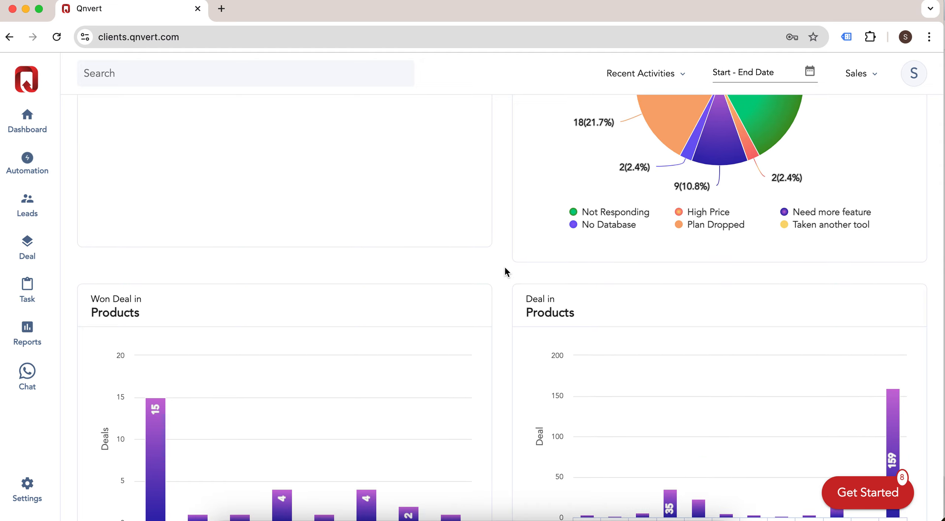
Step: Scroll through the remaining Sales charts and back up to the lead totals
{"action": "scroll", "coordinate": [506, 272], "scroll_direction": "down", "scroll_amount": 10}
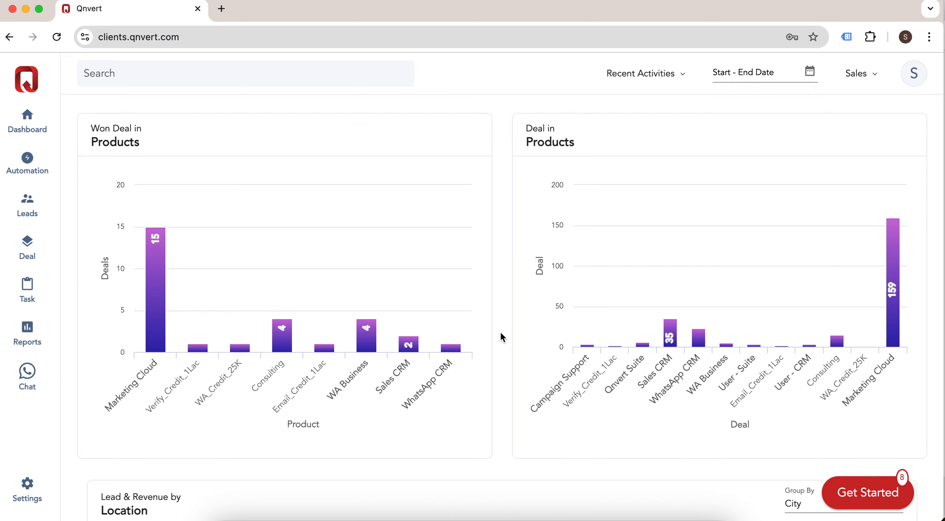
{"action": "scroll", "coordinate": [501, 334], "scroll_direction": "down", "scroll_amount": 4}
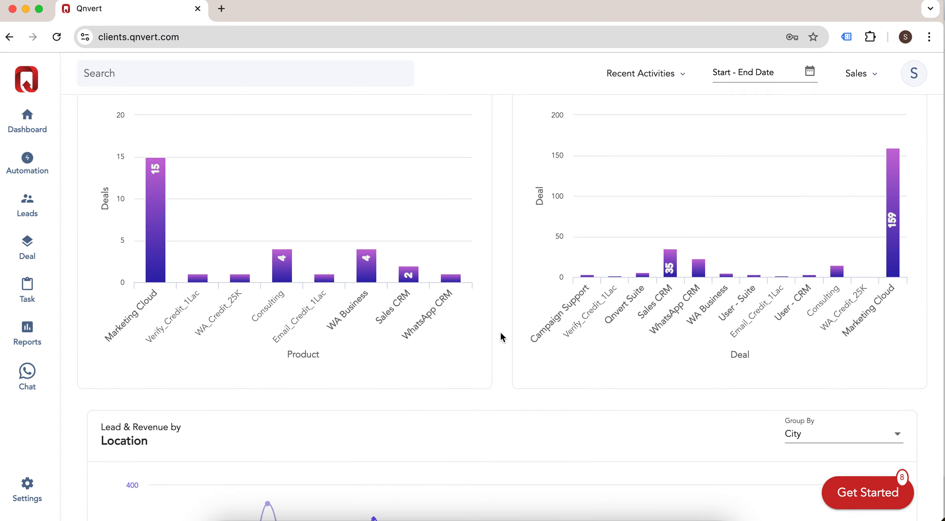
{"action": "scroll", "coordinate": [500, 331], "scroll_direction": "down", "scroll_amount": 13}
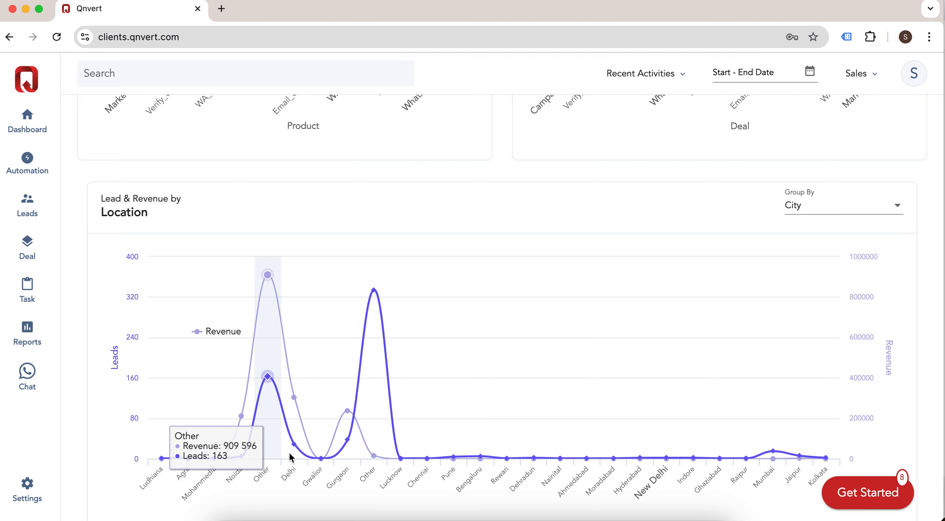
{"action": "scroll", "coordinate": [537, 410], "scroll_direction": "down", "scroll_amount": 1}
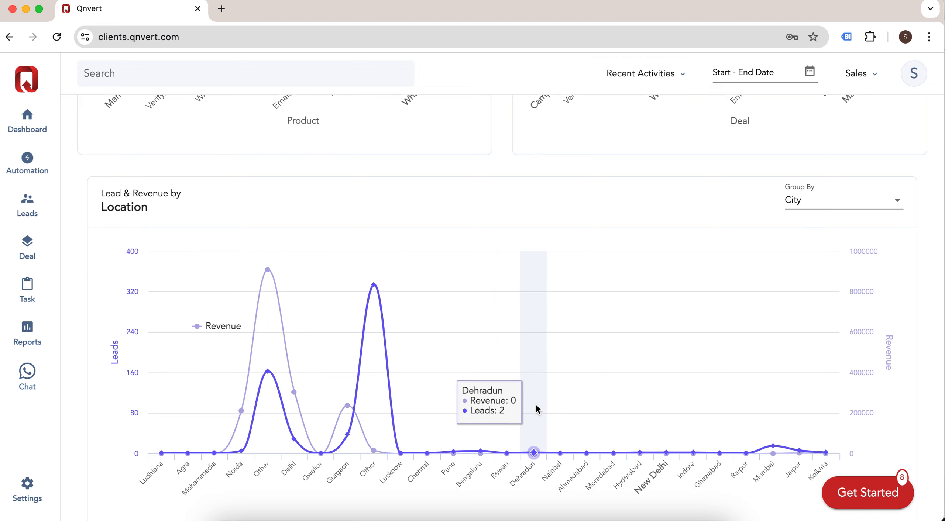
{"action": "scroll", "coordinate": [538, 410], "scroll_direction": "down", "scroll_amount": 9}
{"action": "scroll", "coordinate": [504, 449], "scroll_direction": "down", "scroll_amount": 4}
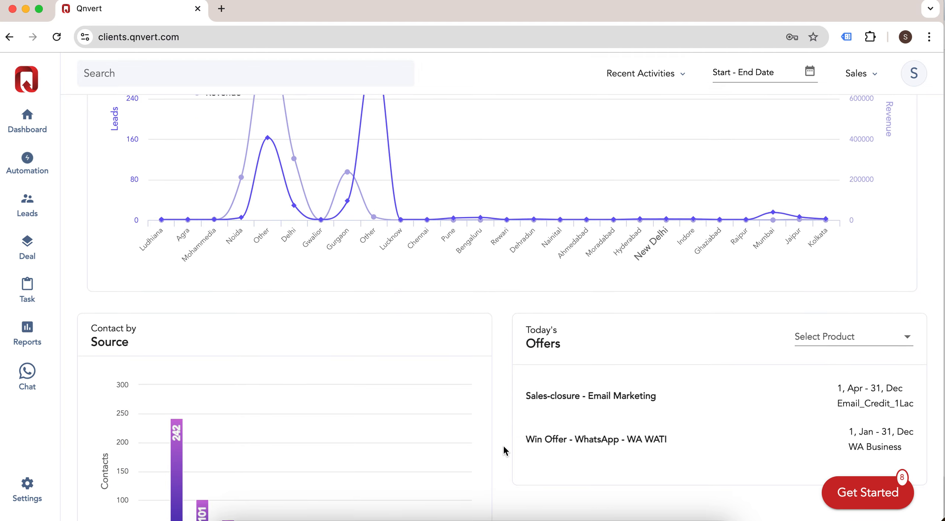
{"action": "scroll", "coordinate": [505, 449], "scroll_direction": "down", "scroll_amount": 8}
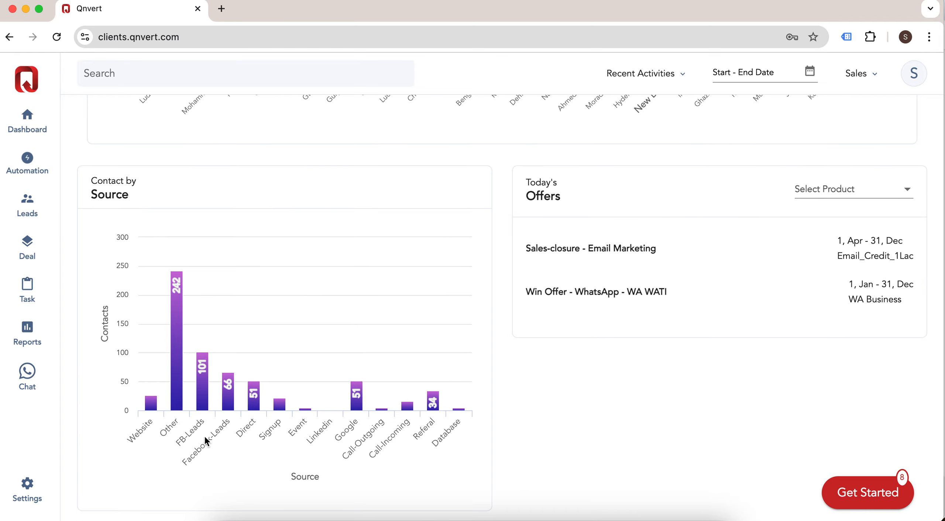
{"action": "scroll", "coordinate": [509, 326], "scroll_direction": "up", "scroll_amount": 15}
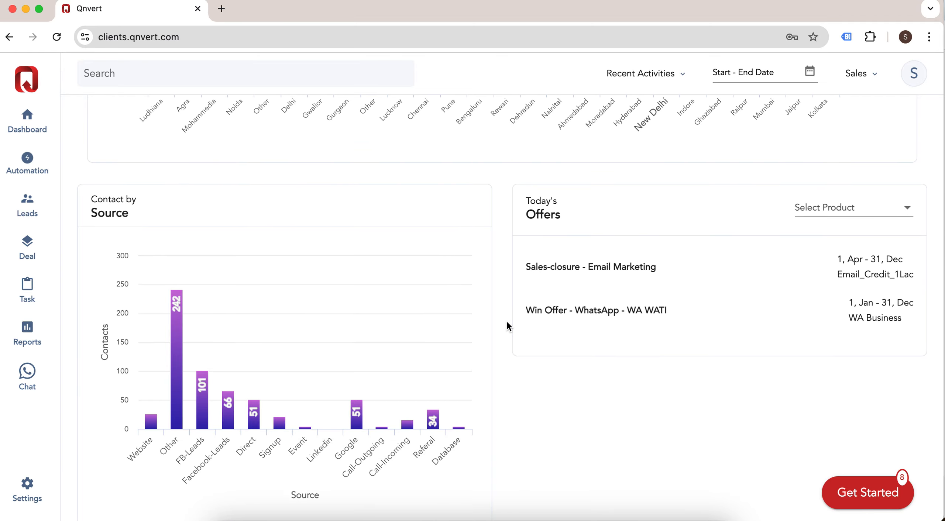
{"action": "scroll", "coordinate": [509, 325], "scroll_direction": "up", "scroll_amount": 12}
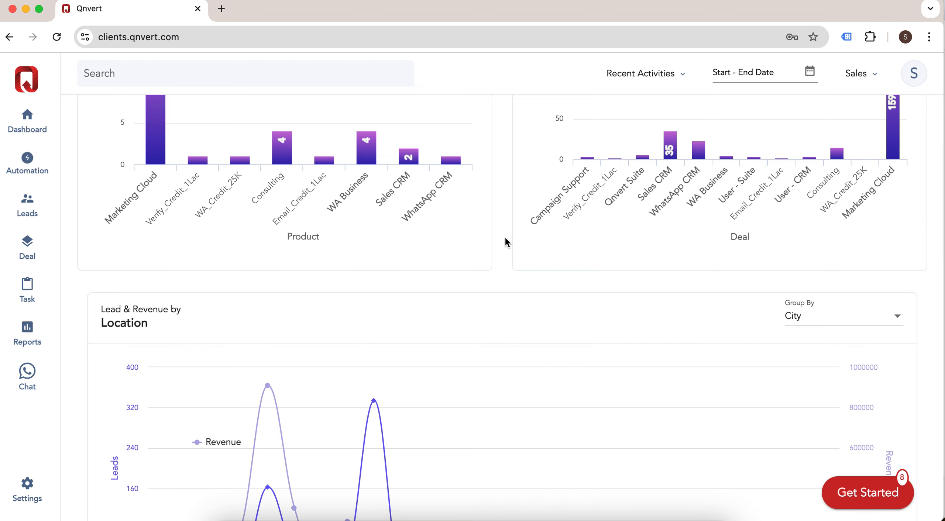
{"action": "scroll", "coordinate": [505, 242], "scroll_direction": "up", "scroll_amount": 15}
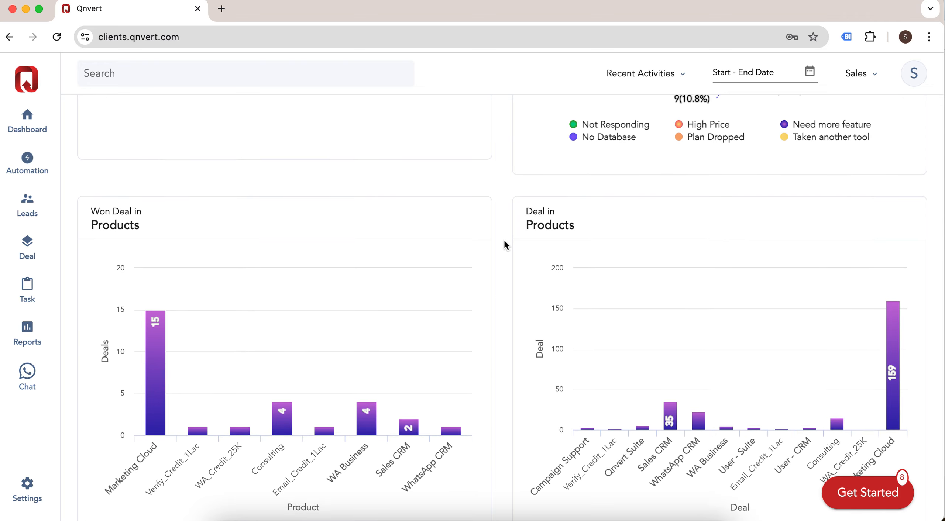
{"action": "scroll", "coordinate": [505, 241], "scroll_direction": "up", "scroll_amount": 20}
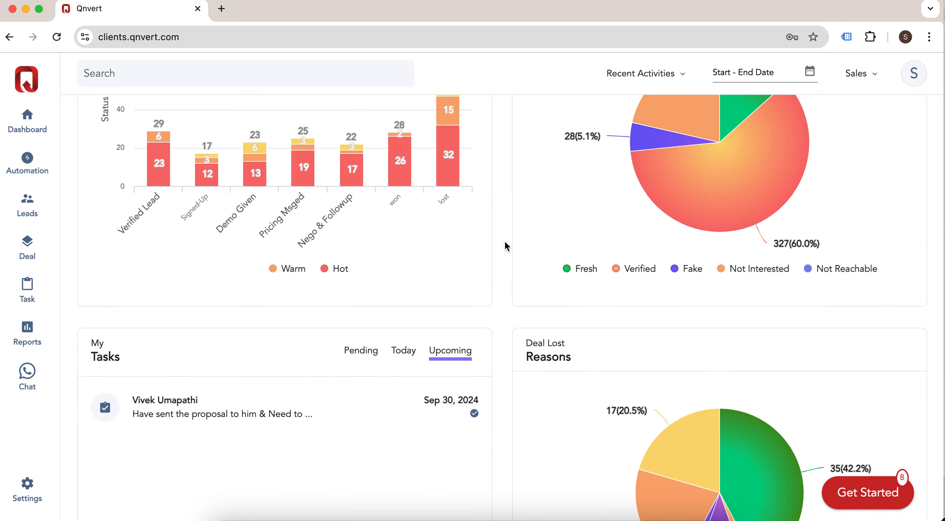
{"action": "scroll", "coordinate": [504, 240], "scroll_direction": "up", "scroll_amount": 7}
{"action": "scroll", "coordinate": [503, 241], "scroll_direction": "up", "scroll_amount": 11}
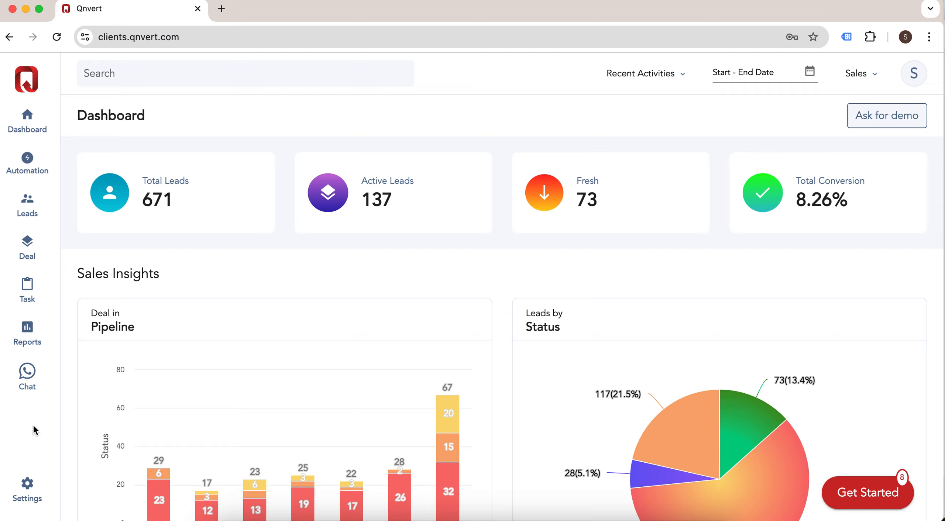
Step: Go to Settings, showing the Setup and Apps integrations like Email, WhatsApp and SMS
{"action": "left_click", "coordinate": [27, 486]}
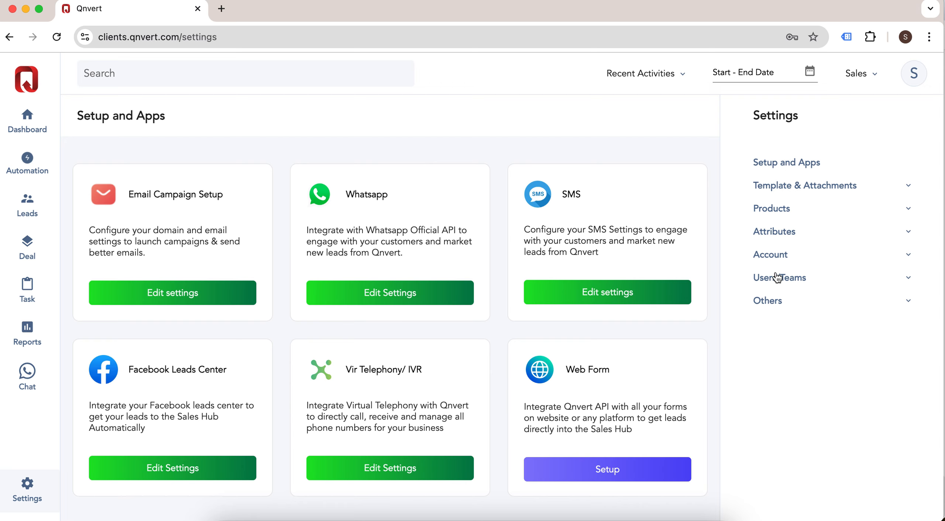
Step: Expand Products settings and view Categories, Subcategories, then the Products price list
{"action": "left_click", "coordinate": [793, 190]}
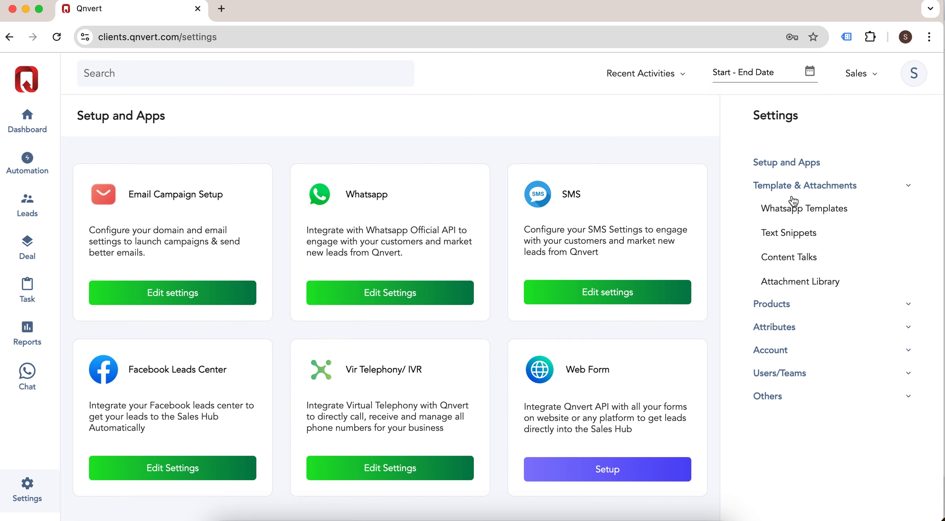
{"action": "left_click", "coordinate": [780, 313]}
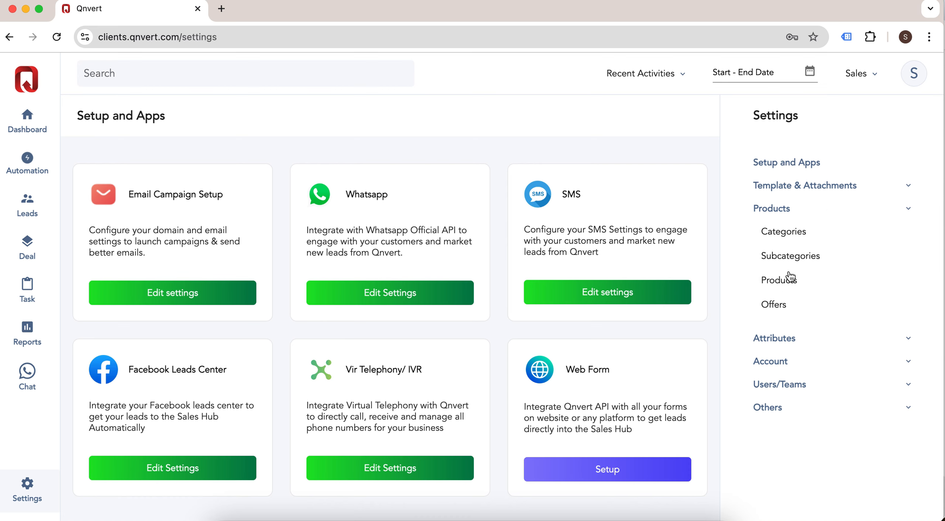
{"action": "left_click", "coordinate": [790, 236]}
{"action": "left_click", "coordinate": [810, 258]}
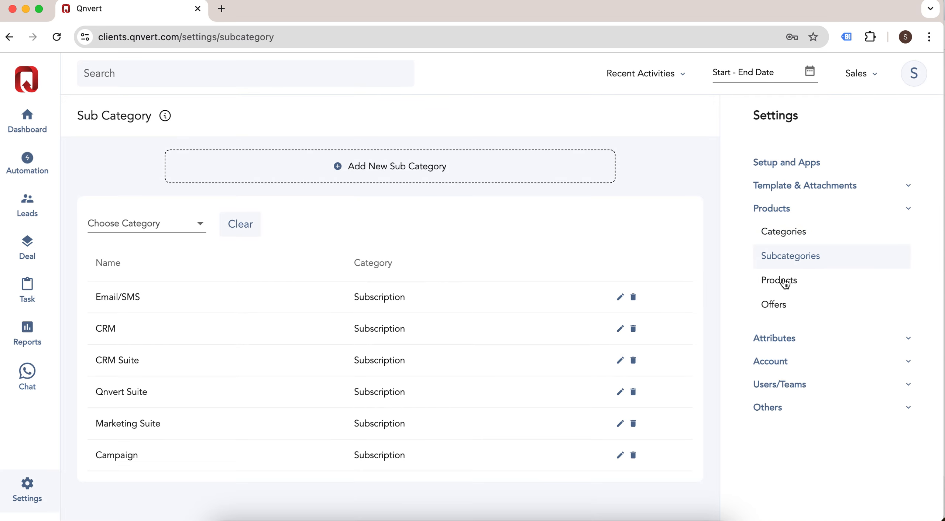
{"action": "left_click", "coordinate": [790, 282]}
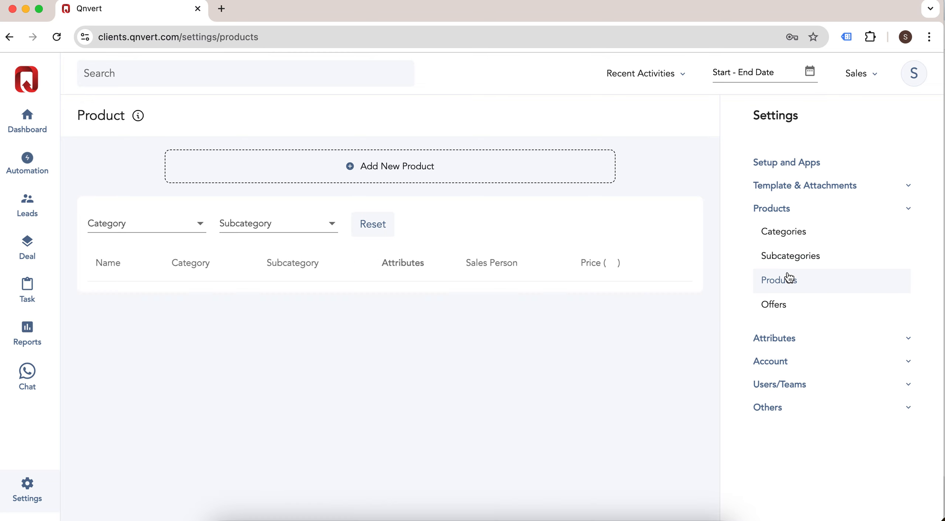
{"action": "scroll", "coordinate": [768, 336], "scroll_direction": "down", "scroll_amount": 2}
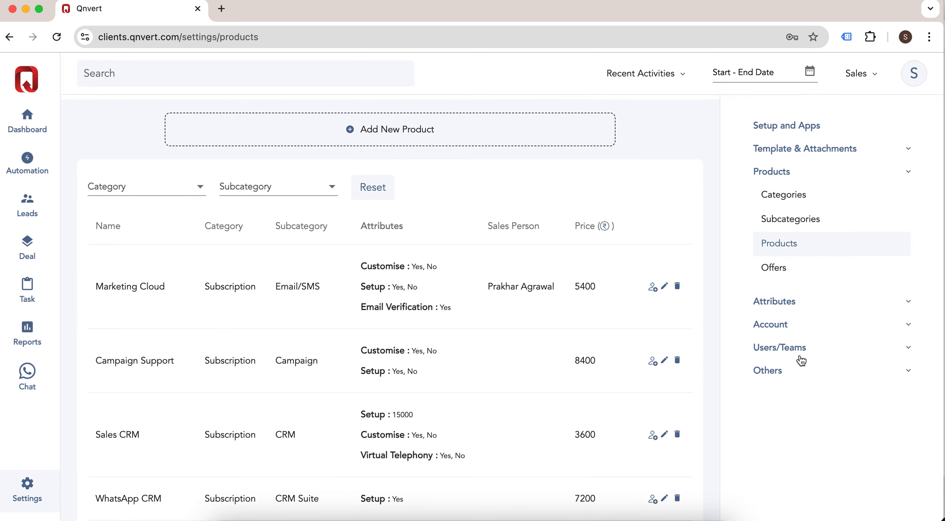
{"action": "left_click", "coordinate": [790, 349]}
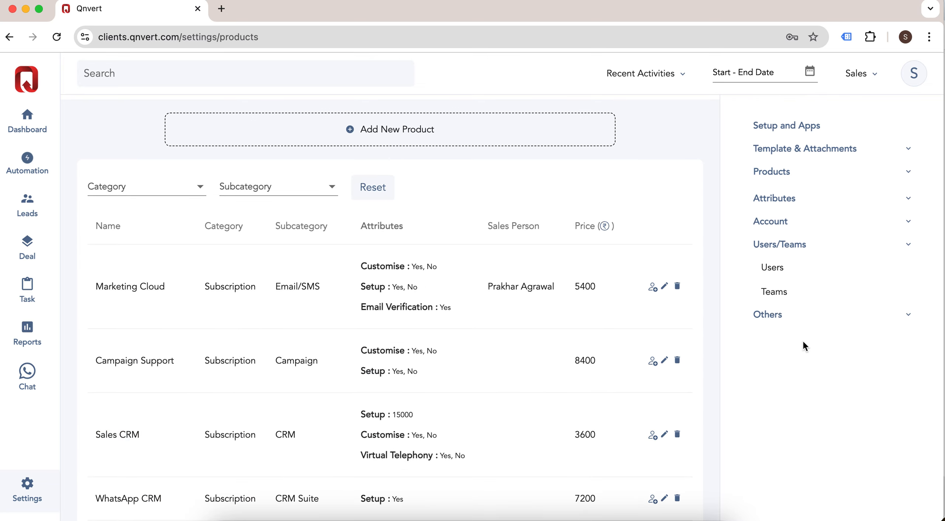
Step: Glance at the Teams list, then return to Setup Users showing seven users and roles
{"action": "left_click", "coordinate": [775, 269]}
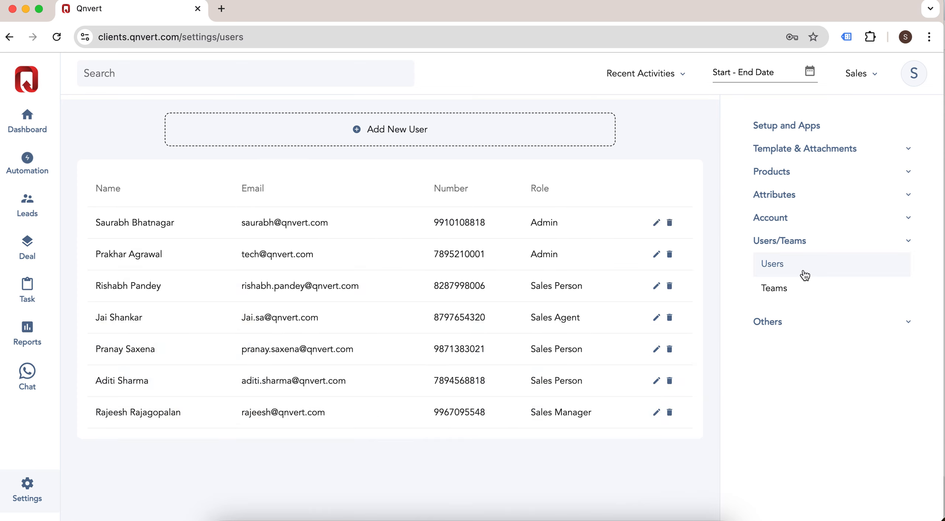
{"action": "left_click", "coordinate": [785, 292]}
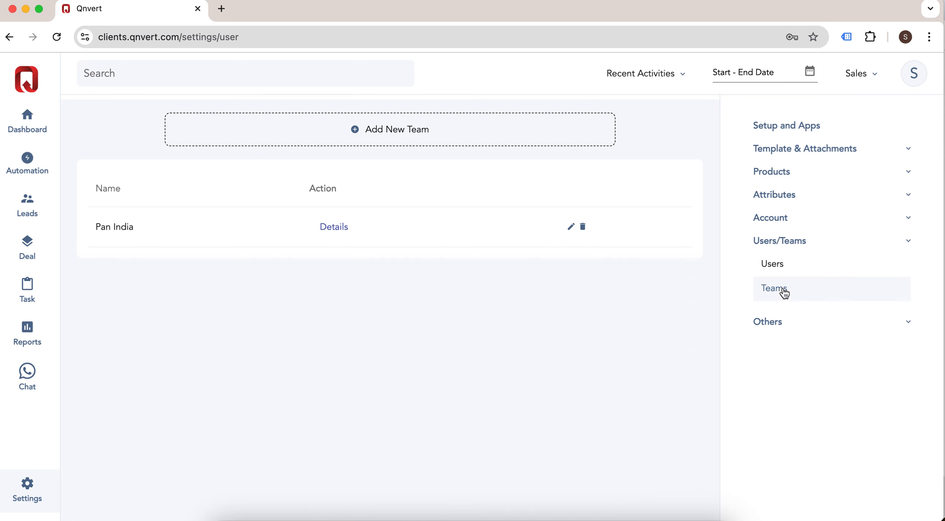
{"action": "left_click", "coordinate": [782, 268]}
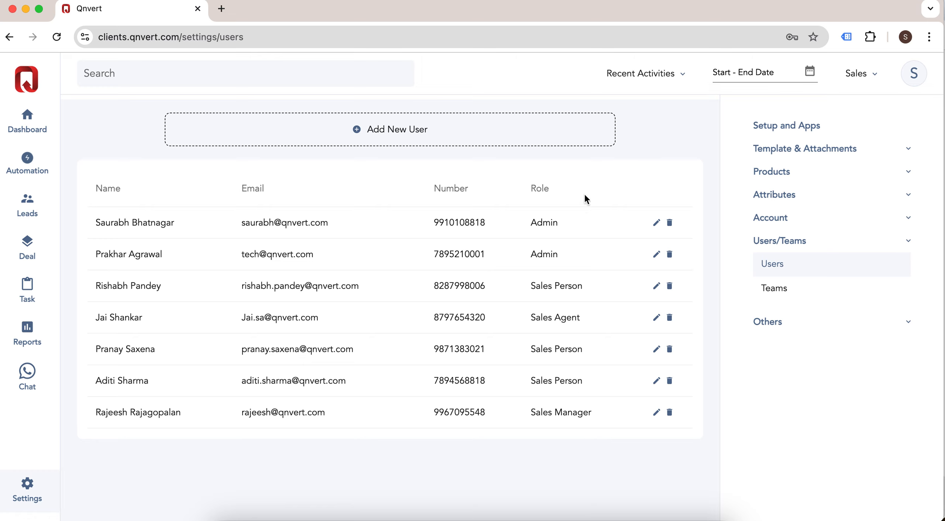
{"action": "scroll", "coordinate": [595, 204], "scroll_direction": "up", "scroll_amount": 2}
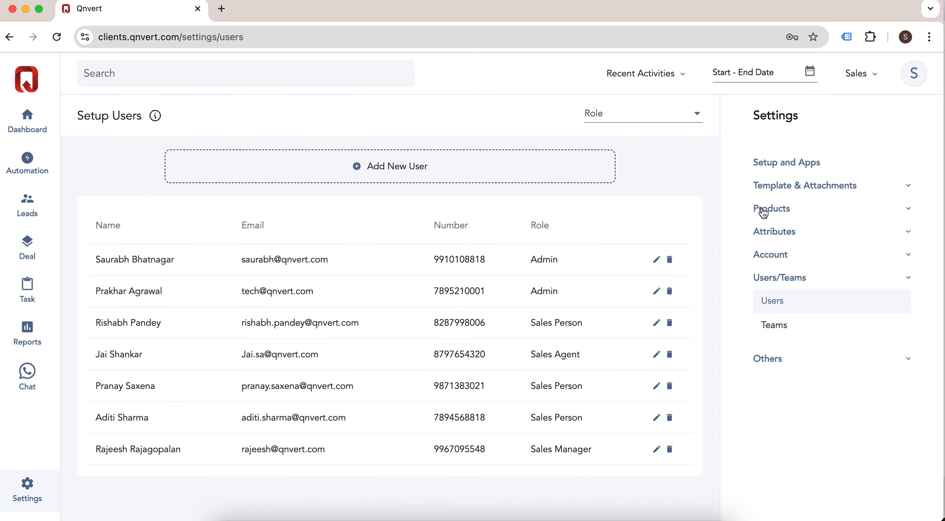
Step: Expand the Others settings group and view the Pipeline stages and per-user sales Goals
{"action": "left_click", "coordinate": [770, 211]}
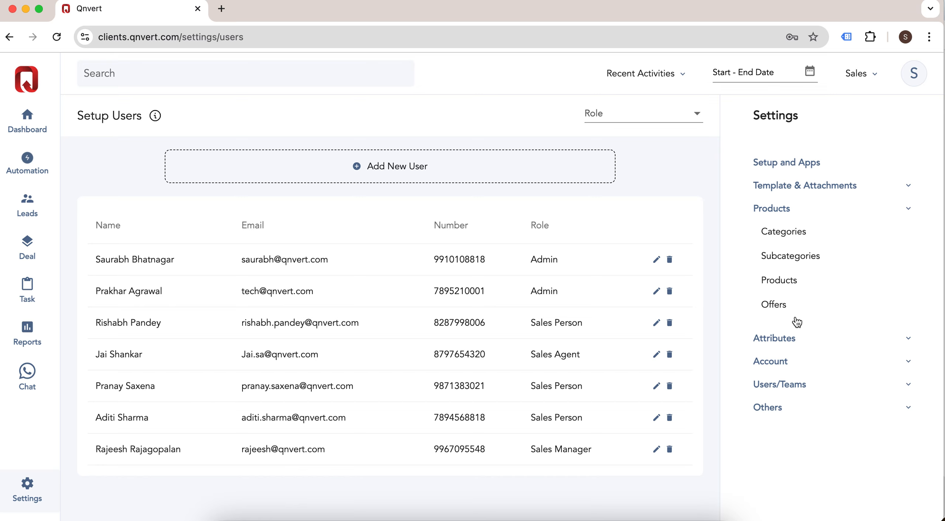
{"action": "left_click", "coordinate": [768, 408]}
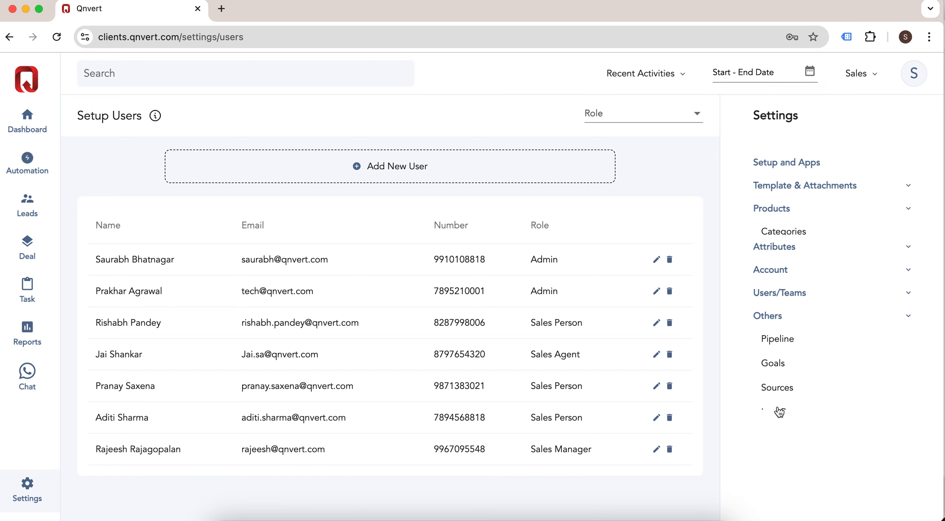
{"action": "left_click", "coordinate": [789, 325]}
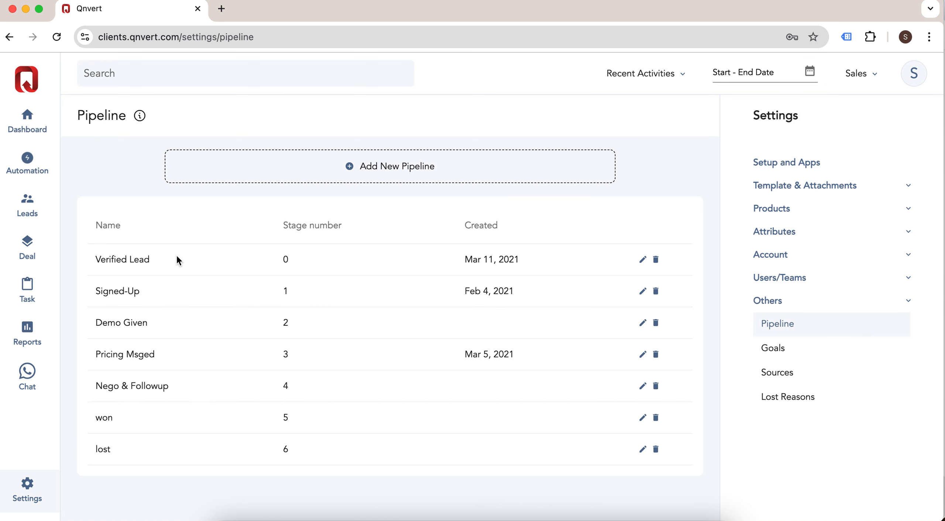
{"action": "left_click", "coordinate": [786, 350]}
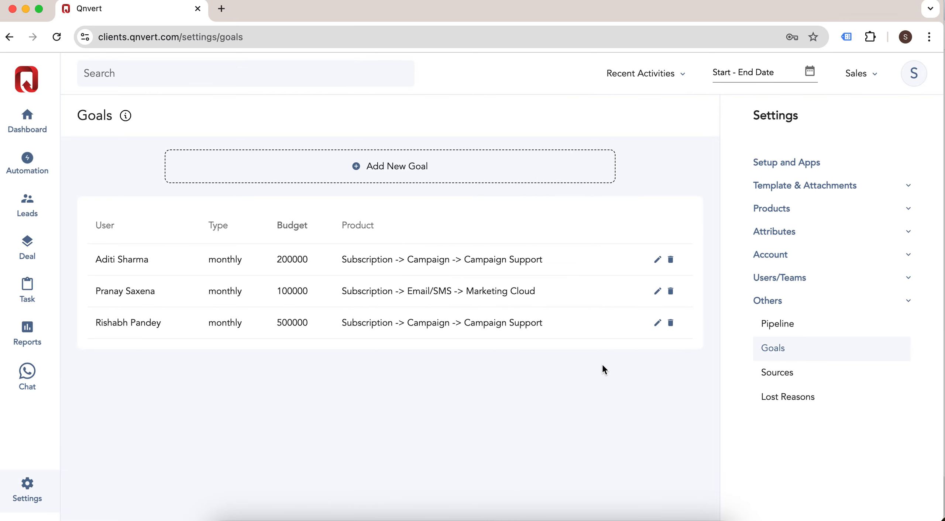
Step: Review the lead Sources and Lost Reasons lists, then return to the Sales dashboard
{"action": "left_click", "coordinate": [778, 379]}
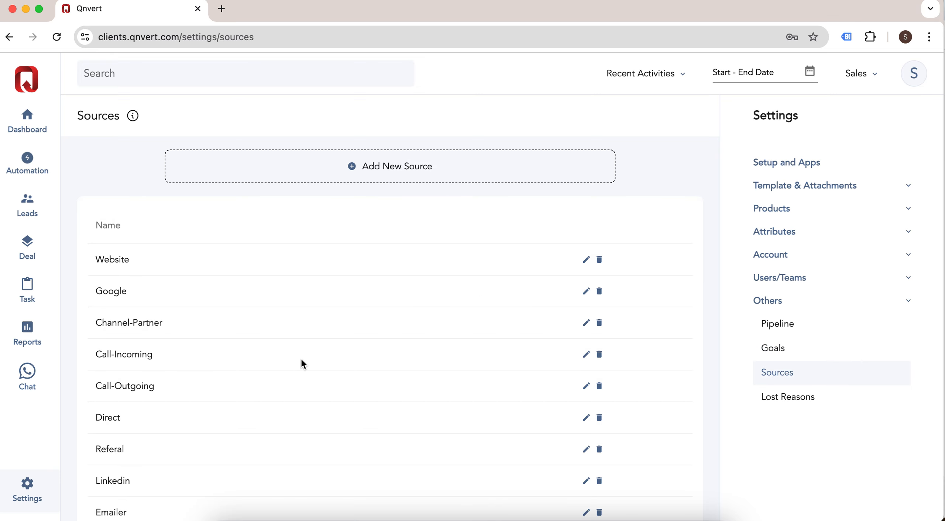
{"action": "scroll", "coordinate": [301, 357], "scroll_direction": "down", "scroll_amount": 2}
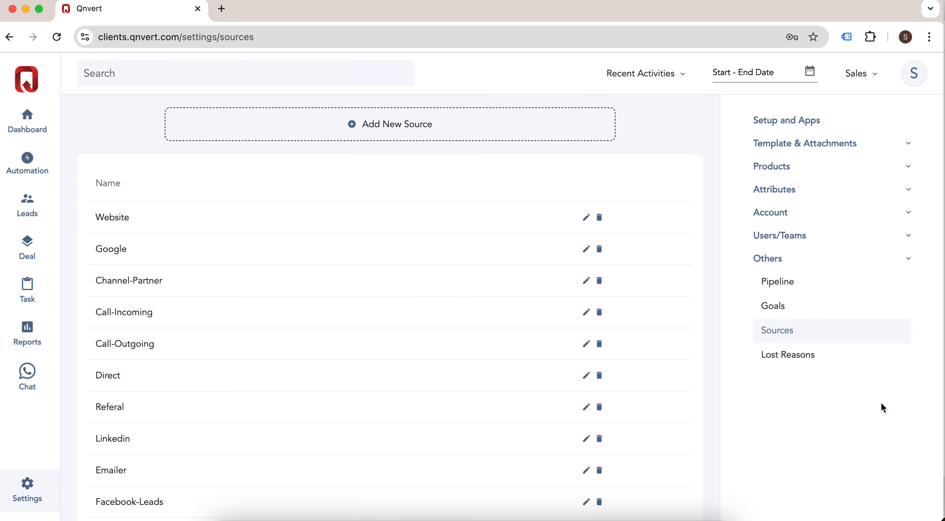
{"action": "left_click", "coordinate": [813, 364]}
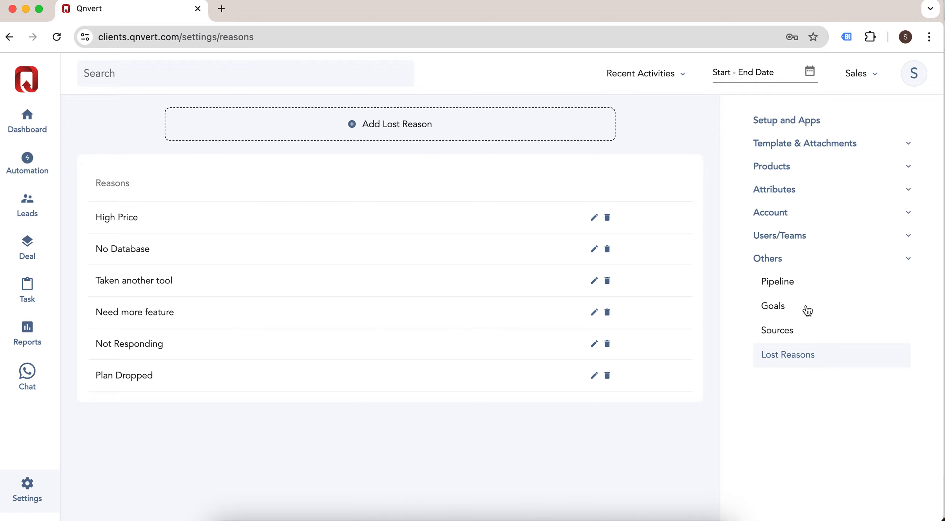
{"action": "scroll", "coordinate": [805, 310], "scroll_direction": "up", "scroll_amount": 2}
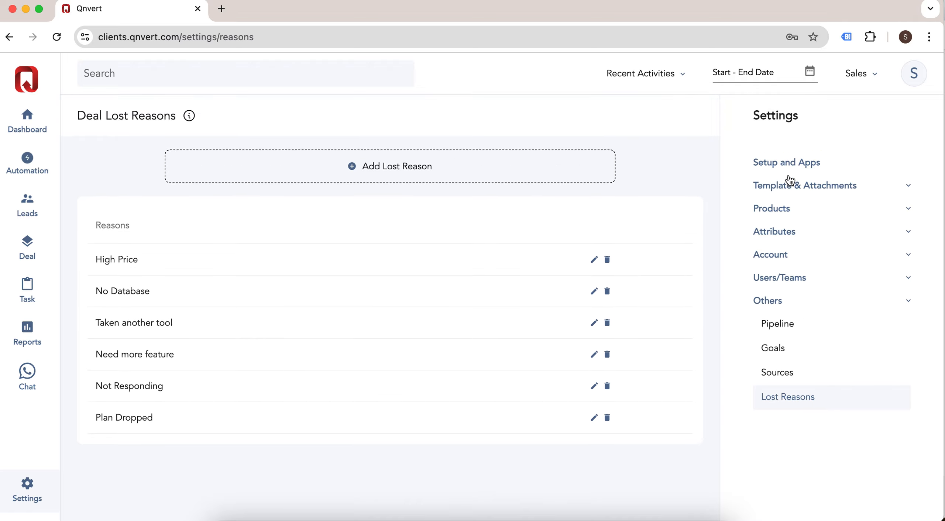
{"action": "left_click", "coordinate": [907, 303]}
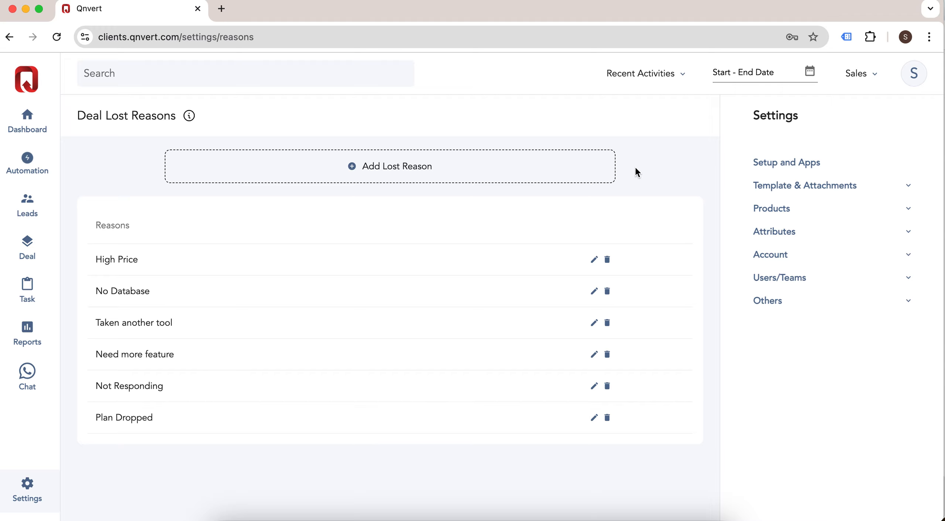
{"action": "left_click", "coordinate": [37, 123]}
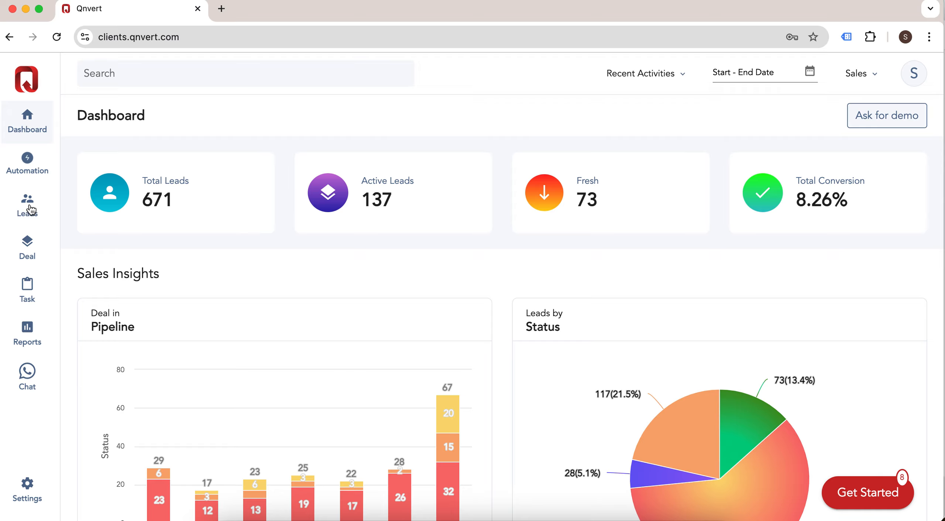
Step: In the Leads list, delete the placeholder lead asdasd
{"action": "left_click", "coordinate": [28, 207]}
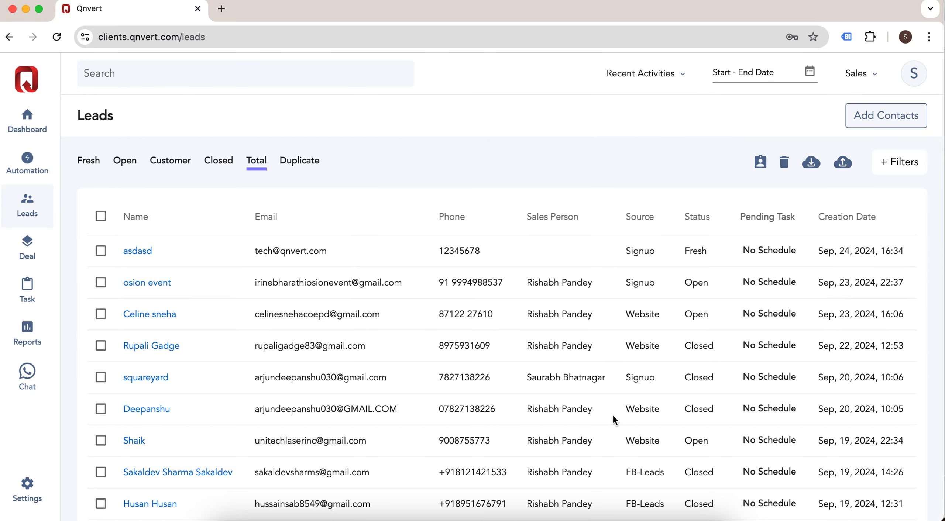
{"action": "left_click", "coordinate": [101, 254]}
{"action": "left_click", "coordinate": [784, 163]}
{"action": "left_click", "coordinate": [557, 139]}
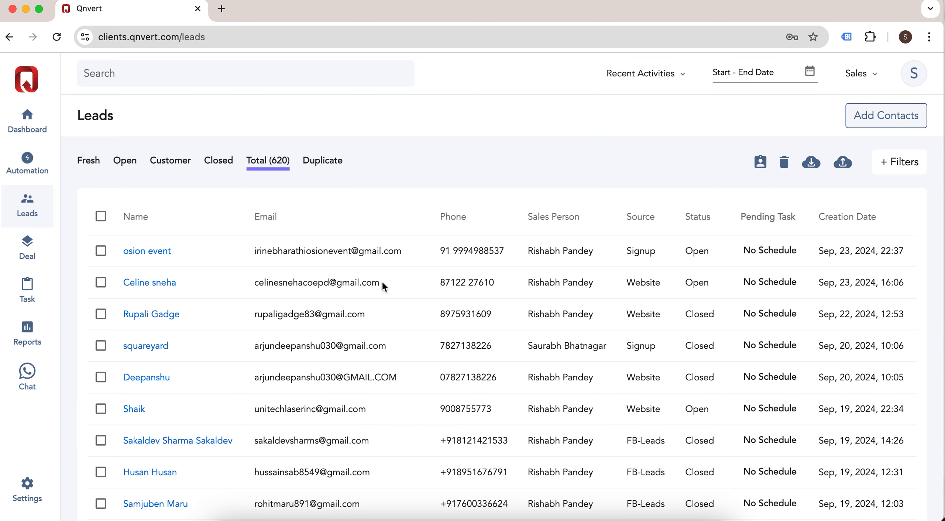
Step: Try assigning a sales person to the osion event lead, cancel, and scroll the 620 leads
{"action": "scroll", "coordinate": [636, 373], "scroll_direction": "down", "scroll_amount": 1}
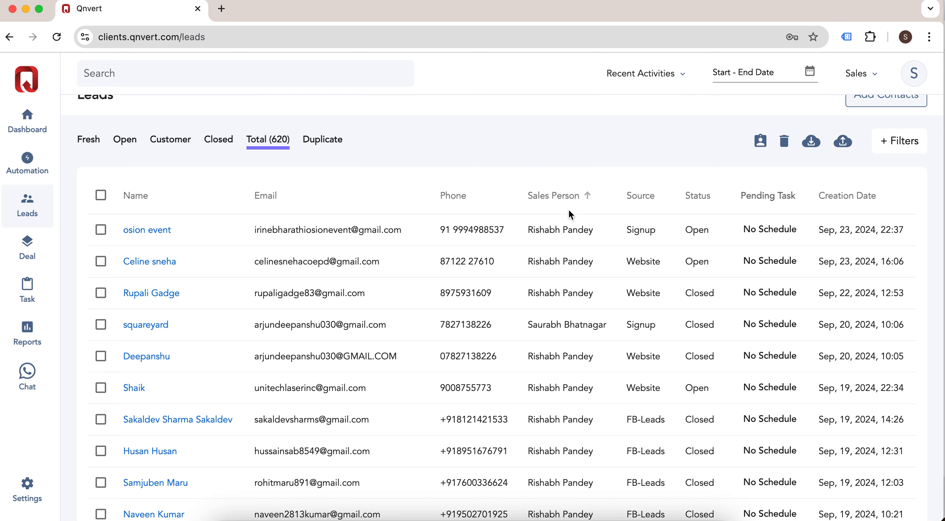
{"action": "left_click", "coordinate": [100, 229]}
{"action": "left_click", "coordinate": [761, 142]}
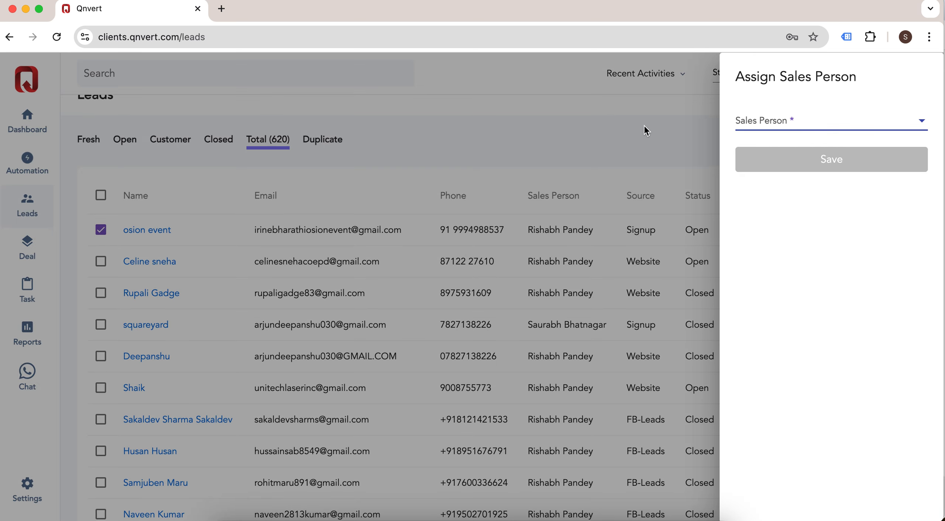
{"action": "left_click", "coordinate": [647, 133]}
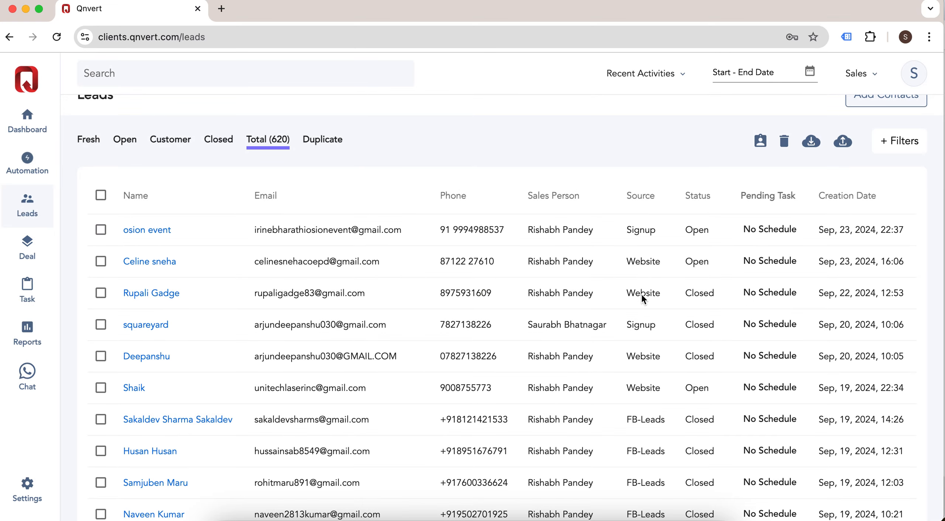
{"action": "scroll", "coordinate": [659, 282], "scroll_direction": "down", "scroll_amount": 1}
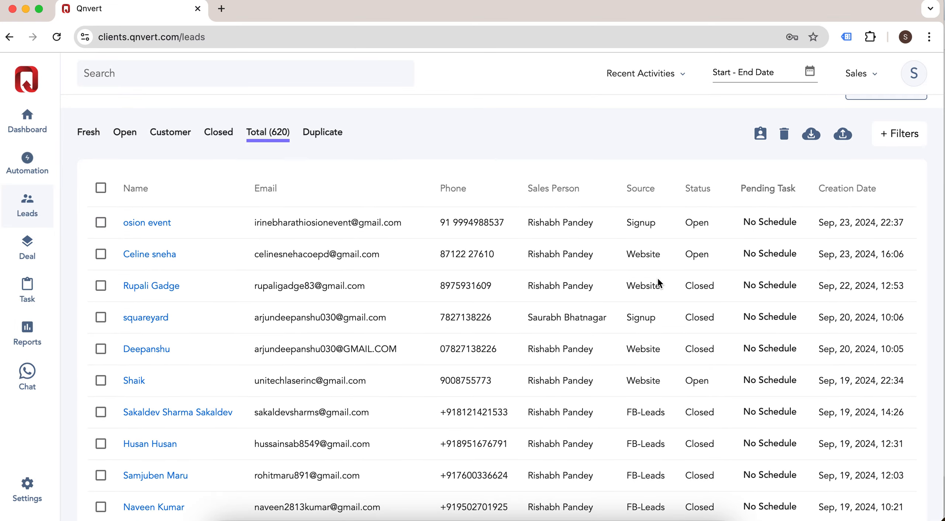
{"action": "scroll", "coordinate": [657, 279], "scroll_direction": "down", "scroll_amount": 2}
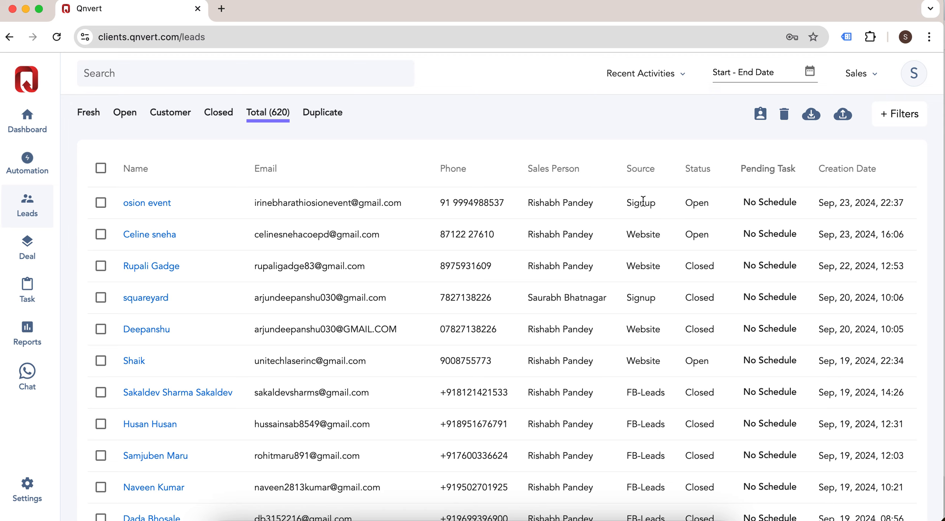
{"action": "scroll", "coordinate": [656, 389], "scroll_direction": "down", "scroll_amount": 5}
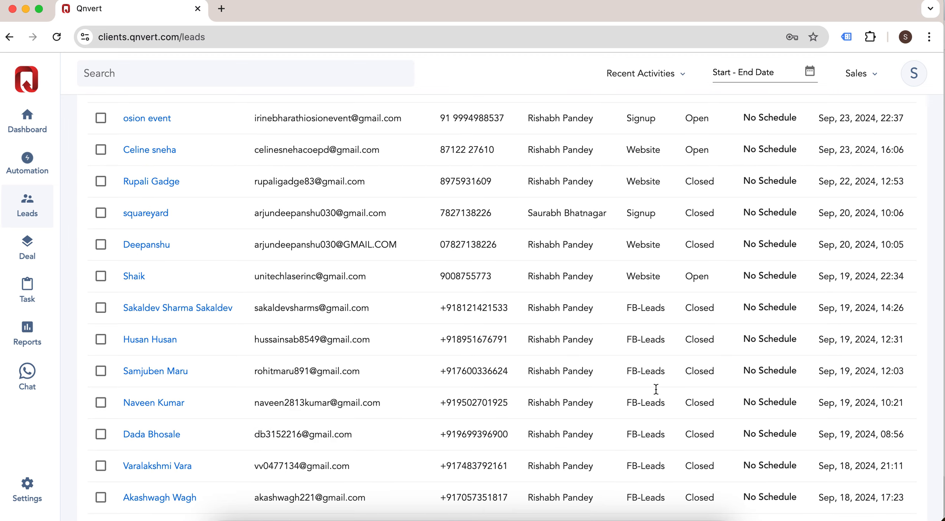
{"action": "scroll", "coordinate": [655, 422], "scroll_direction": "down", "scroll_amount": 4}
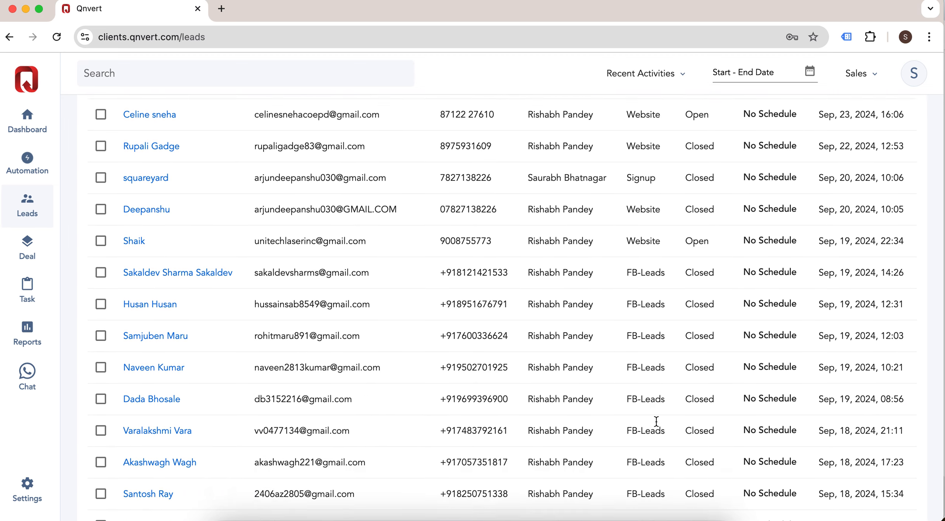
{"action": "scroll", "coordinate": [656, 422], "scroll_direction": "down", "scroll_amount": 6}
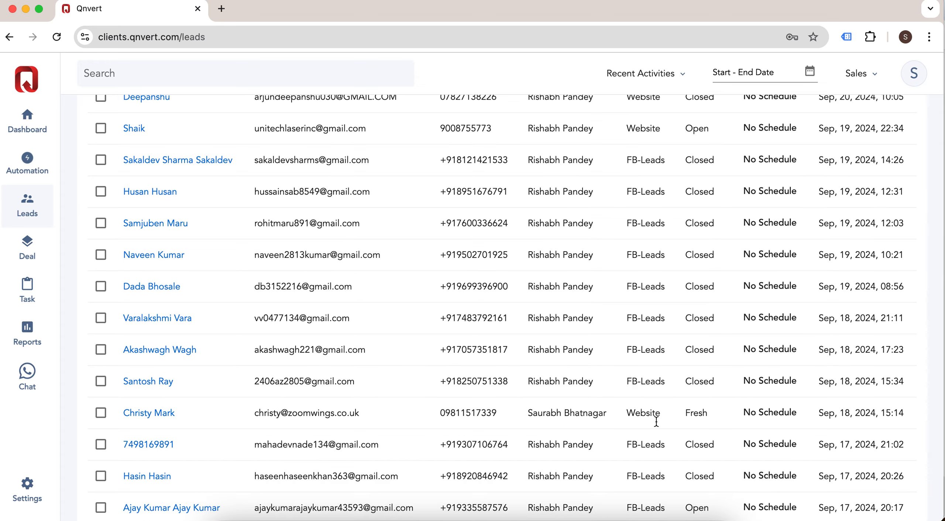
{"action": "scroll", "coordinate": [655, 387], "scroll_direction": "up", "scroll_amount": 1}
{"action": "scroll", "coordinate": [642, 295], "scroll_direction": "up", "scroll_amount": 15}
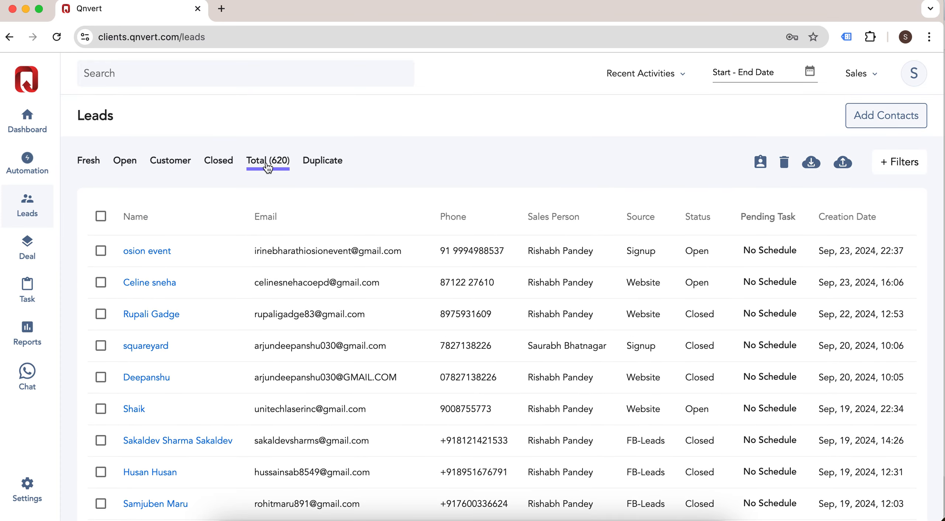
Step: Cycle through the Fresh, Open, Customer and Closed lead tabs, ending on the four Duplicate leads
{"action": "left_click", "coordinate": [90, 162]}
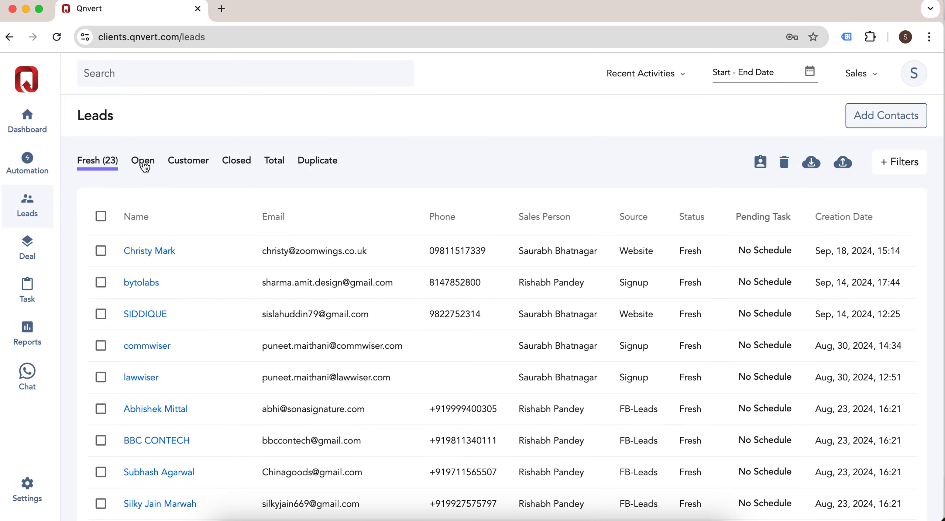
{"action": "left_click", "coordinate": [144, 162]}
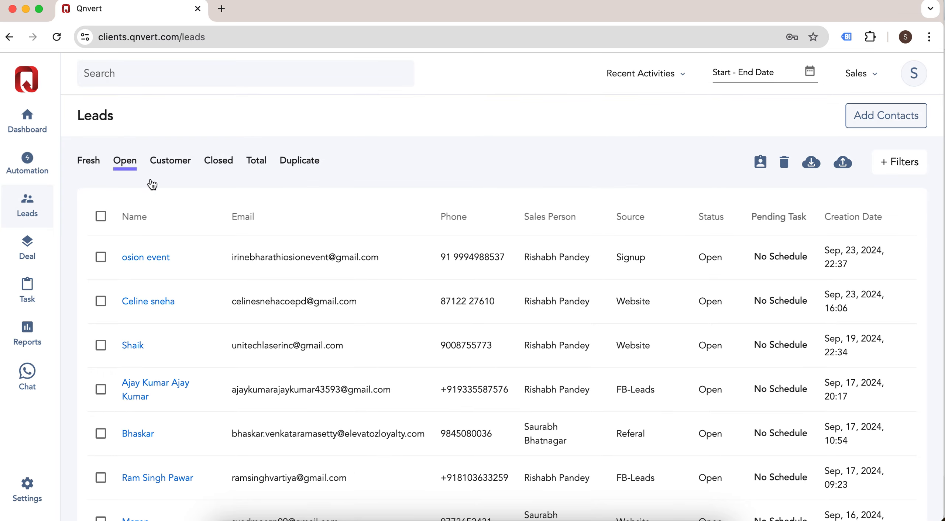
{"action": "left_click", "coordinate": [180, 163]}
{"action": "left_click", "coordinate": [240, 161]}
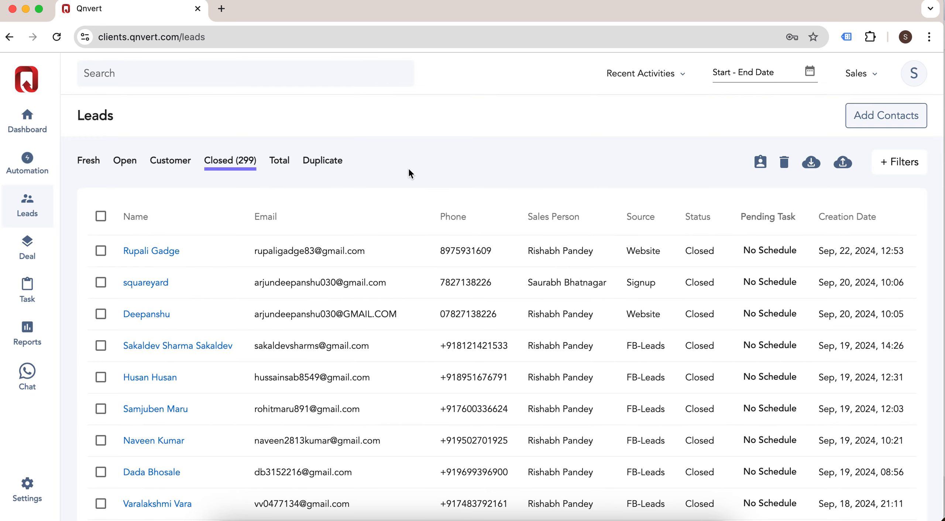
{"action": "left_click", "coordinate": [330, 162]}
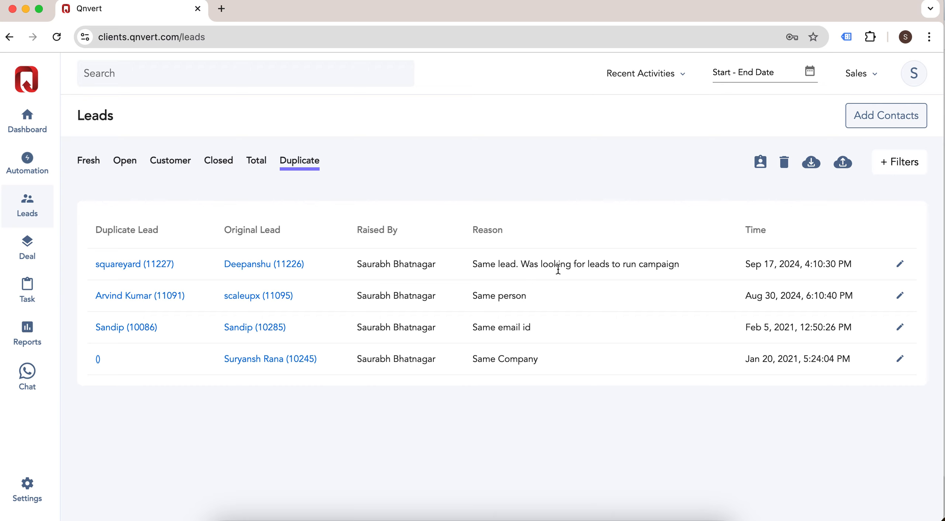
Step: Show all 620 leads, close the filters without applying IsVerified, and reopen Settings
{"action": "left_click", "coordinate": [259, 162]}
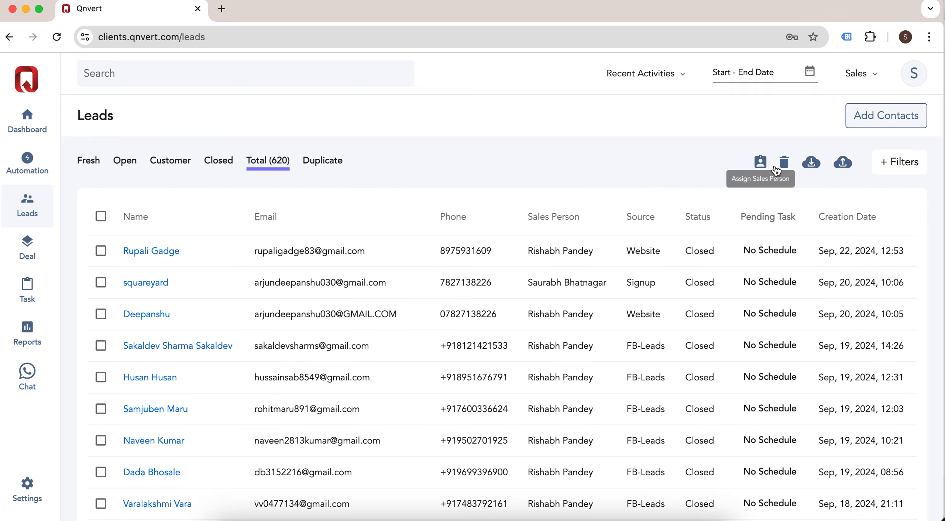
{"action": "left_click", "coordinate": [901, 161]}
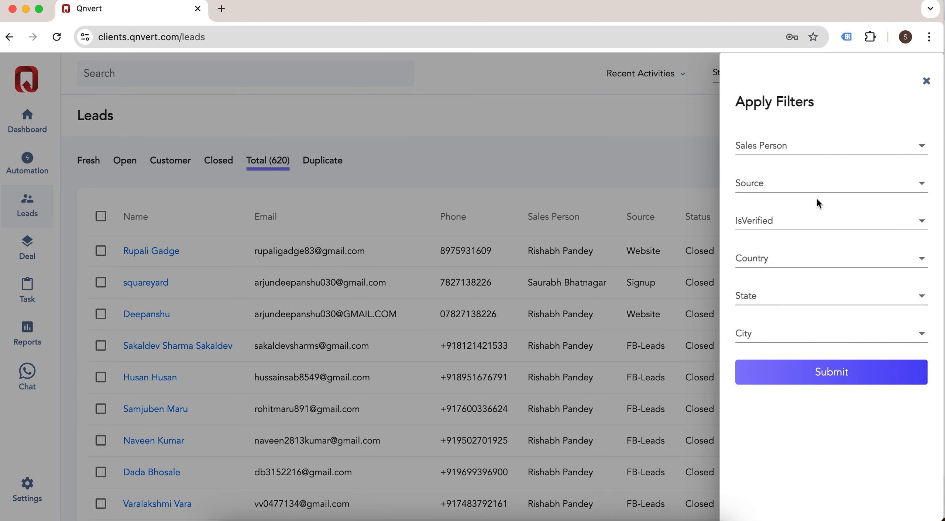
{"action": "left_click", "coordinate": [805, 223]}
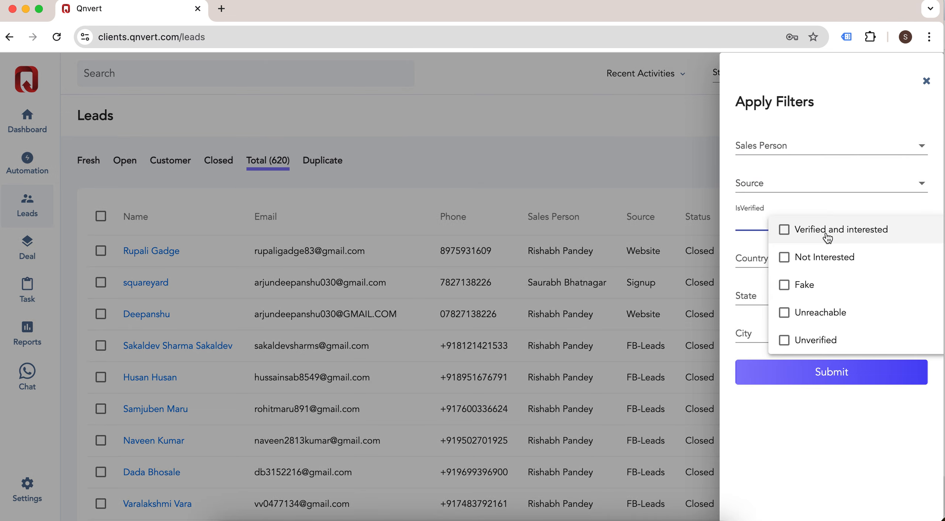
{"action": "left_click", "coordinate": [871, 457]}
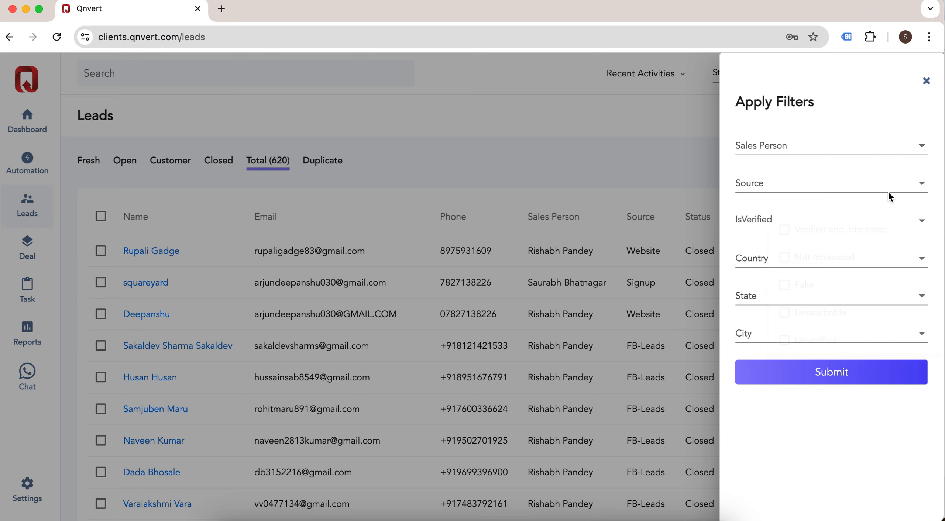
{"action": "left_click", "coordinate": [927, 82]}
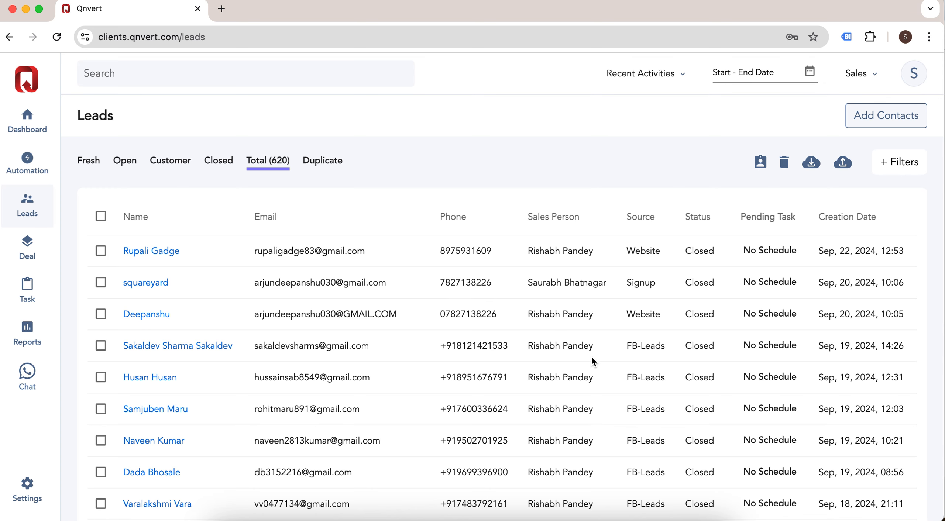
{"action": "scroll", "coordinate": [591, 355], "scroll_direction": "down", "scroll_amount": 1}
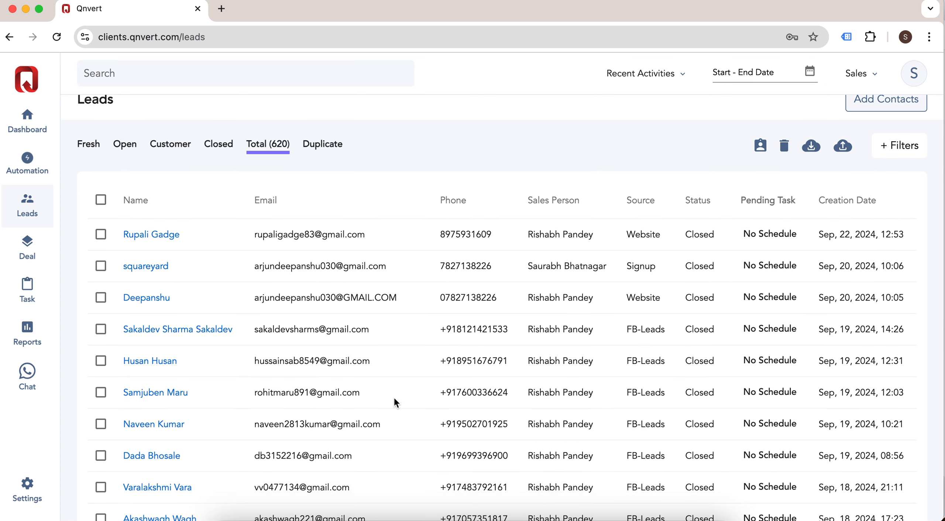
{"action": "left_click", "coordinate": [33, 492]}
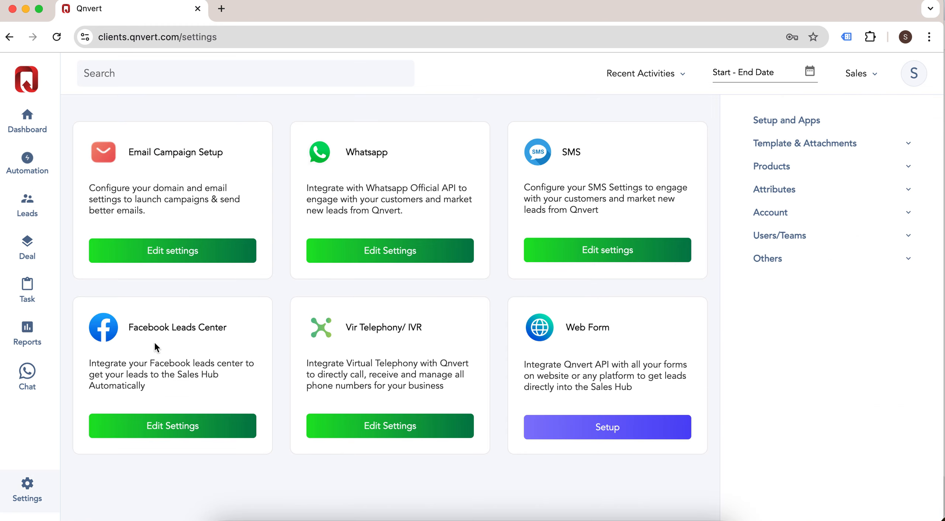
Step: Finish the Facebook Leads Center setup after reviewing the All Forms table
{"action": "left_click", "coordinate": [176, 430]}
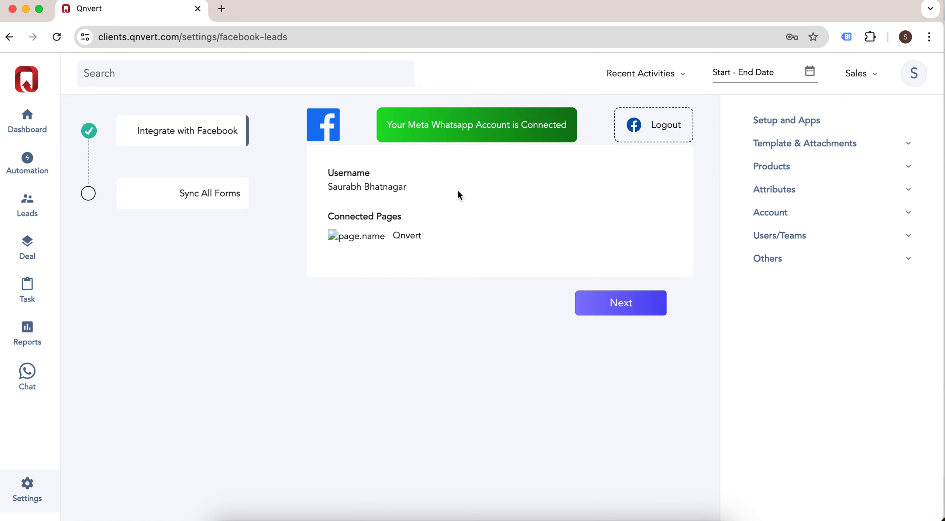
{"action": "left_click", "coordinate": [614, 302]}
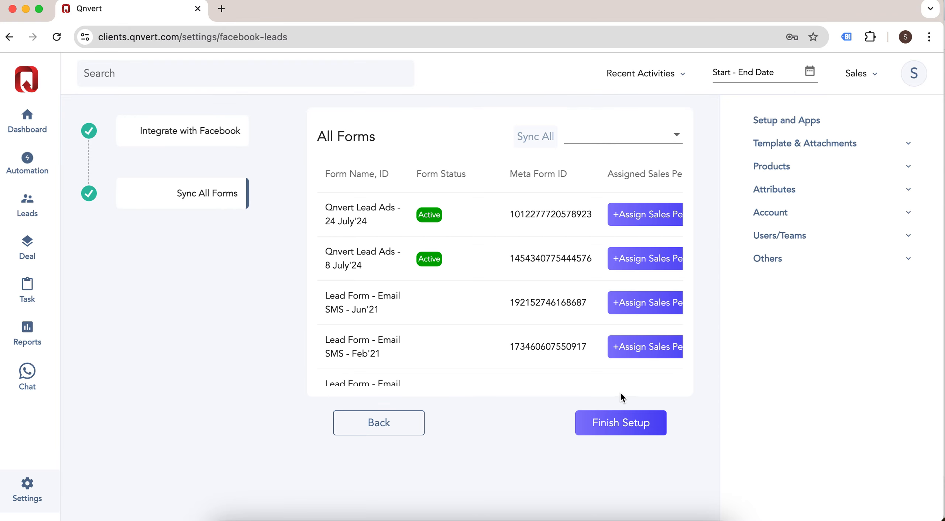
{"action": "scroll", "coordinate": [555, 279], "scroll_direction": "right", "scroll_amount": 6}
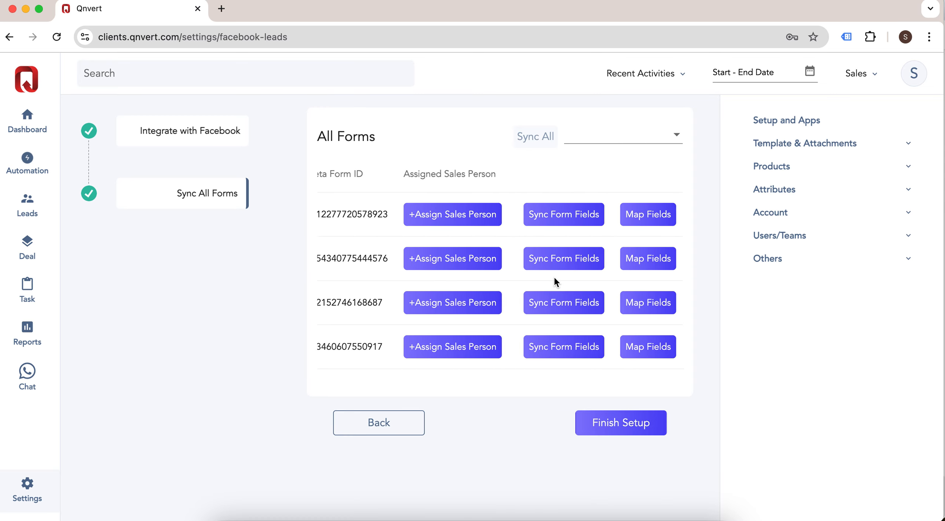
{"action": "scroll", "coordinate": [554, 277], "scroll_direction": "left", "scroll_amount": 6}
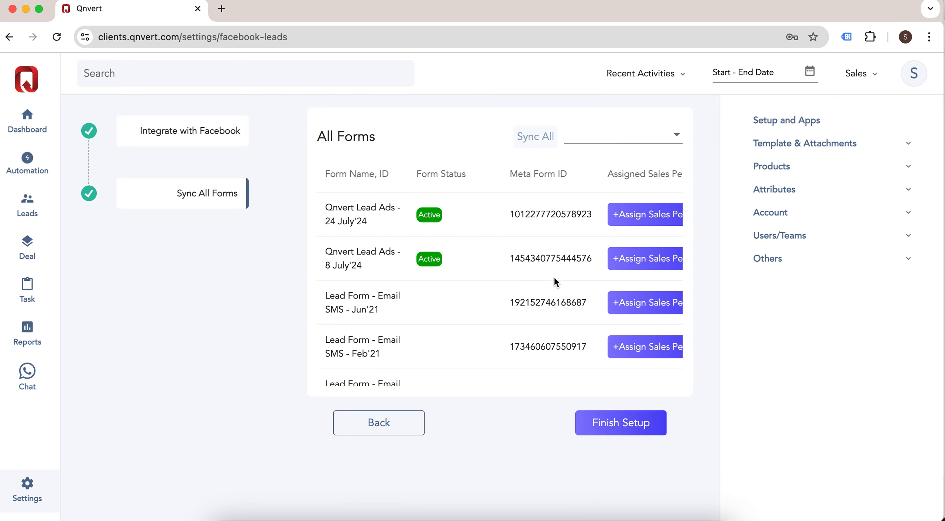
{"action": "left_click", "coordinate": [623, 428]}
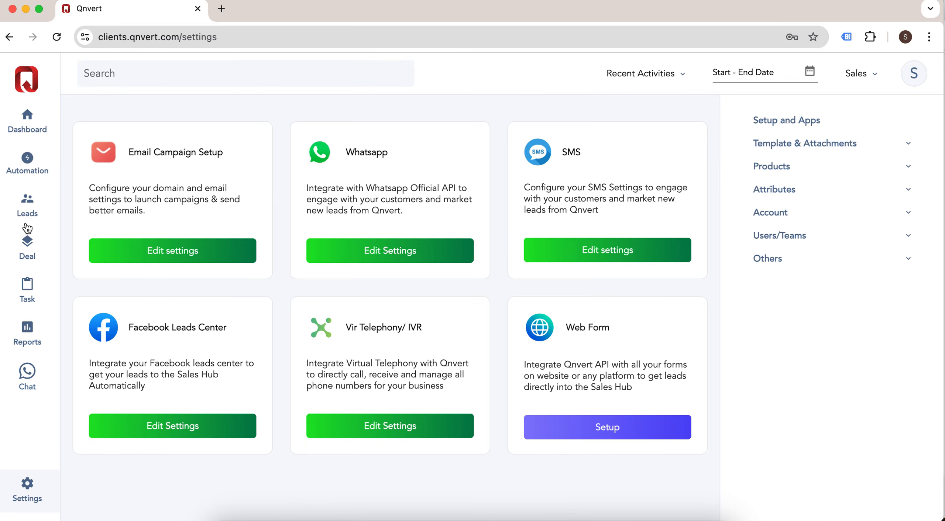
Step: View the Web Form API endpoint and request parameters, then return to the 620-lead list
{"action": "left_click", "coordinate": [31, 208]}
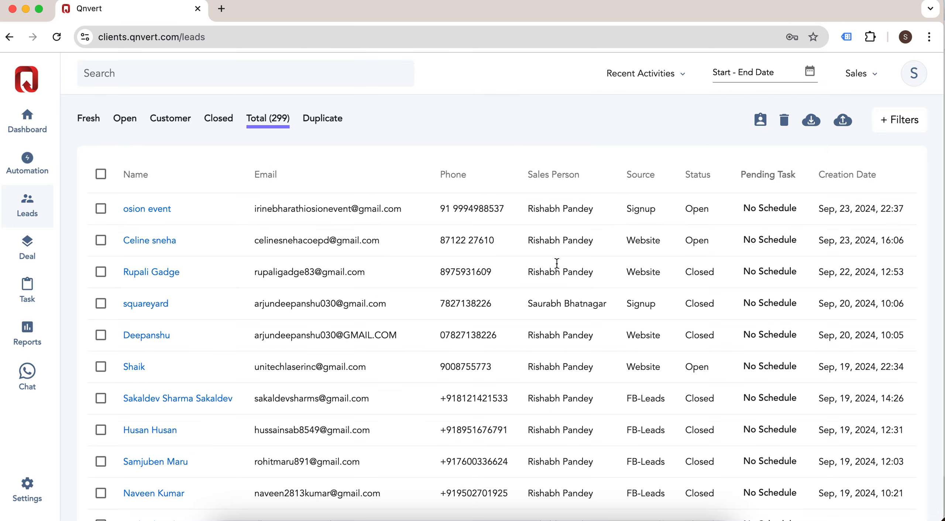
{"action": "scroll", "coordinate": [648, 263], "scroll_direction": "down", "scroll_amount": 2}
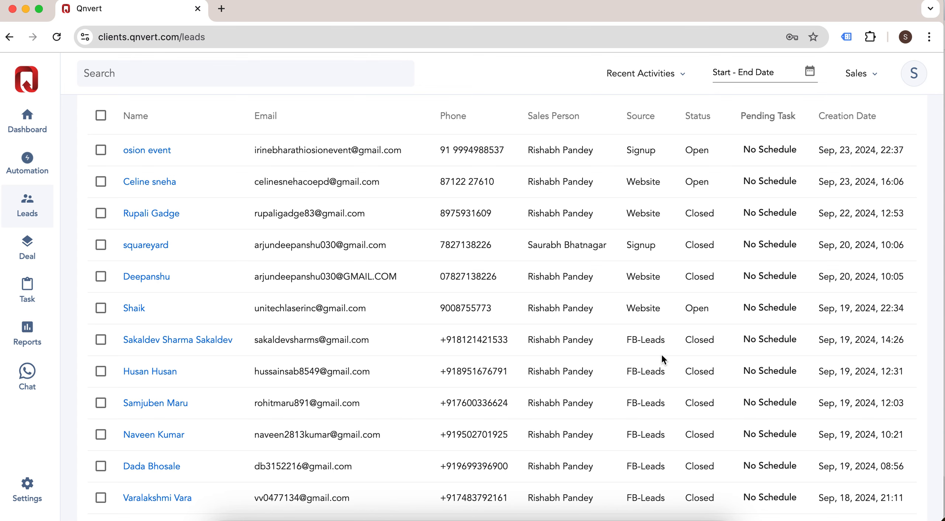
{"action": "scroll", "coordinate": [647, 325], "scroll_direction": "up", "scroll_amount": 3}
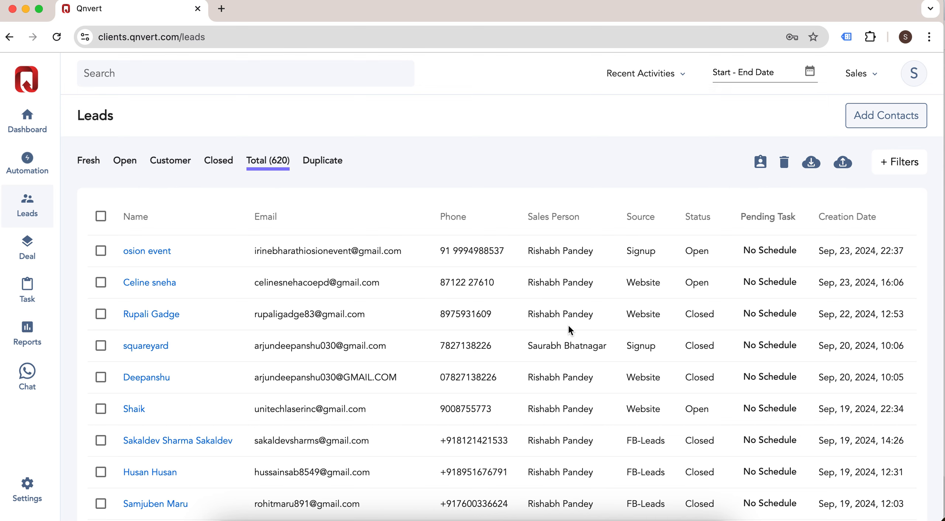
{"action": "left_click", "coordinate": [41, 487]}
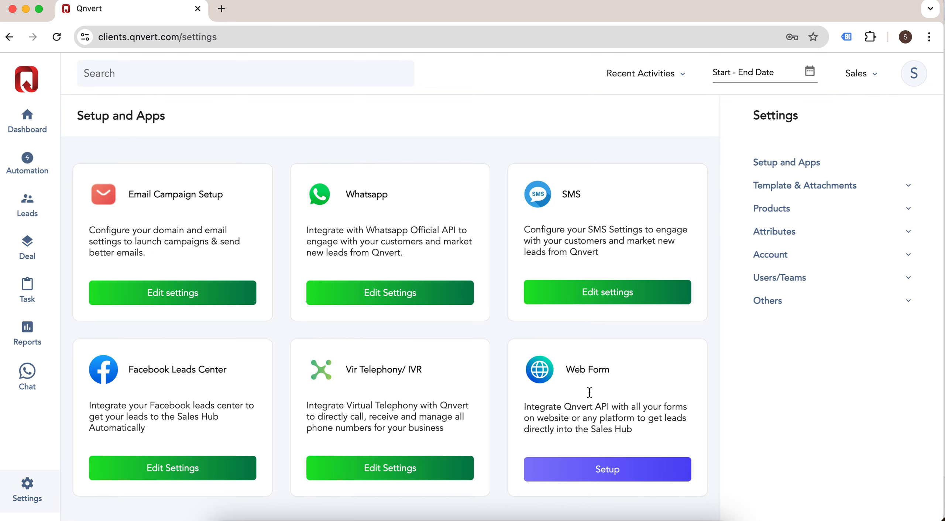
{"action": "left_click", "coordinate": [623, 477]}
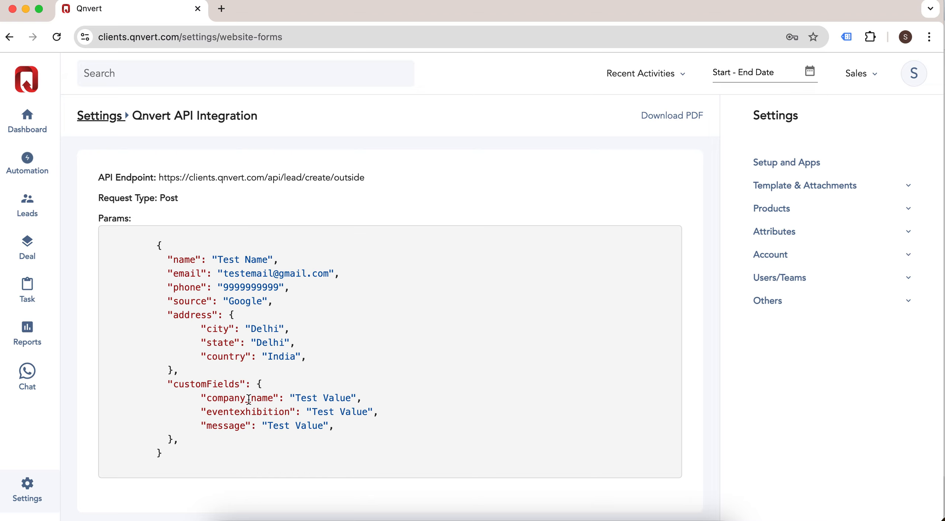
{"action": "left_click", "coordinate": [33, 213]}
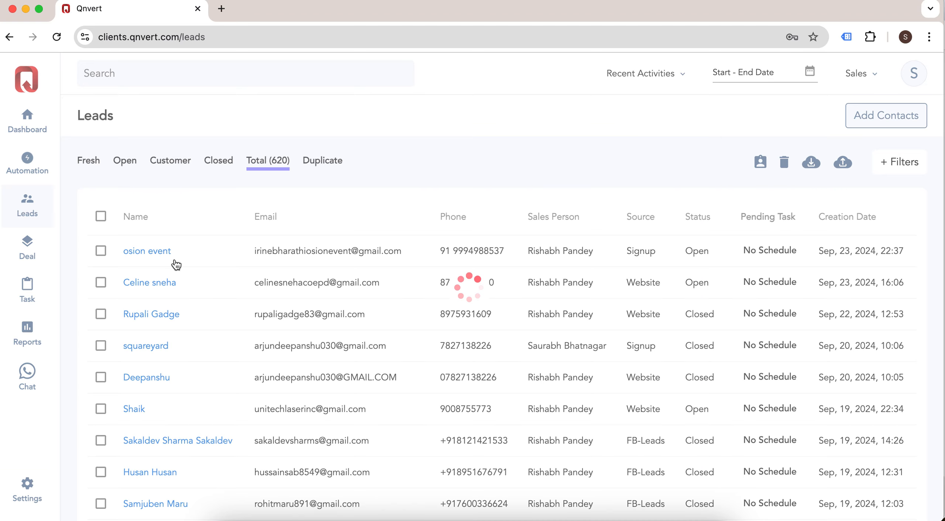
{"action": "scroll", "coordinate": [537, 390], "scroll_direction": "down", "scroll_amount": 1}
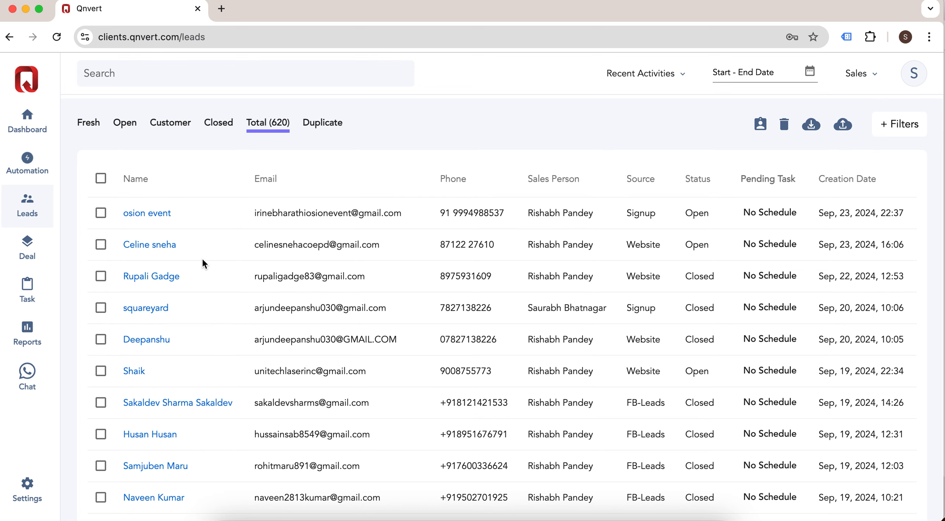
{"action": "scroll", "coordinate": [502, 189], "scroll_direction": "up", "scroll_amount": 1}
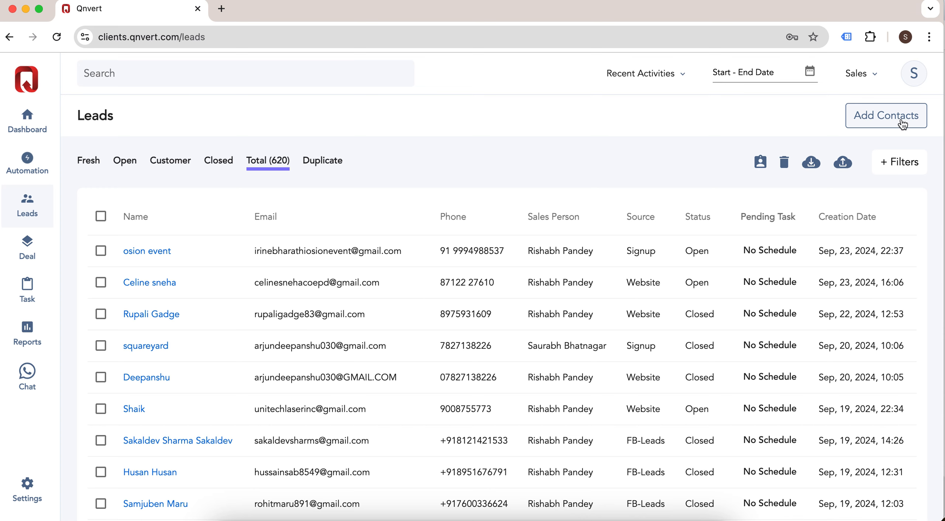
Step: Start a new lead, entering the lead's full name and phone number
{"action": "left_click", "coordinate": [884, 119]}
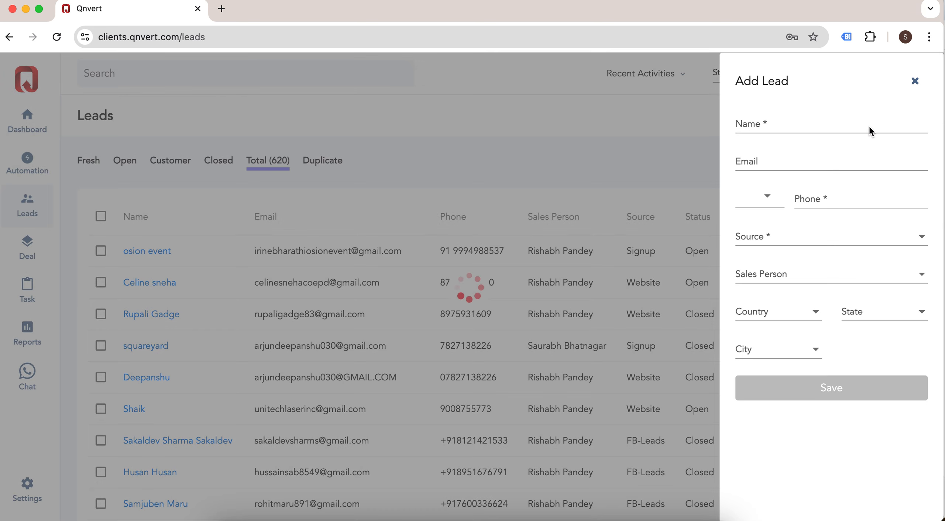
{"action": "left_click", "coordinate": [777, 125]}
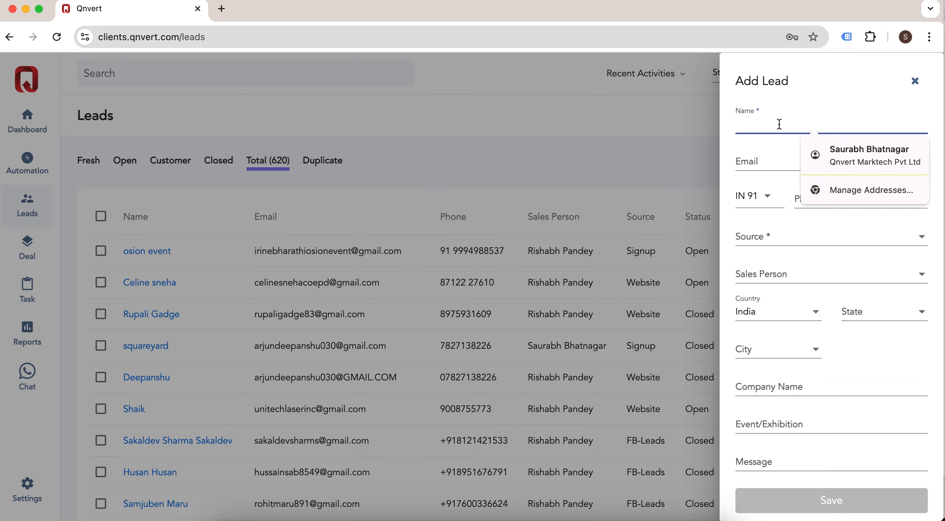
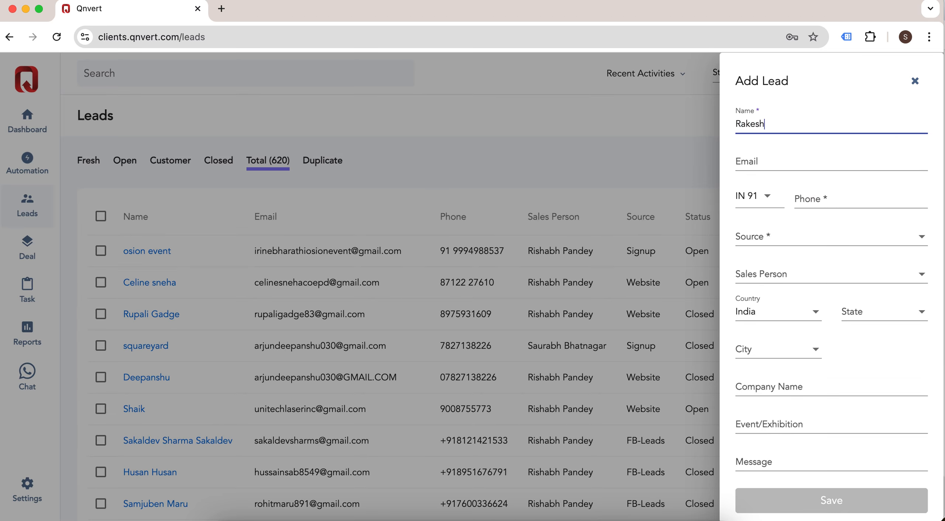
{"action": "left_click", "coordinate": [756, 158]}
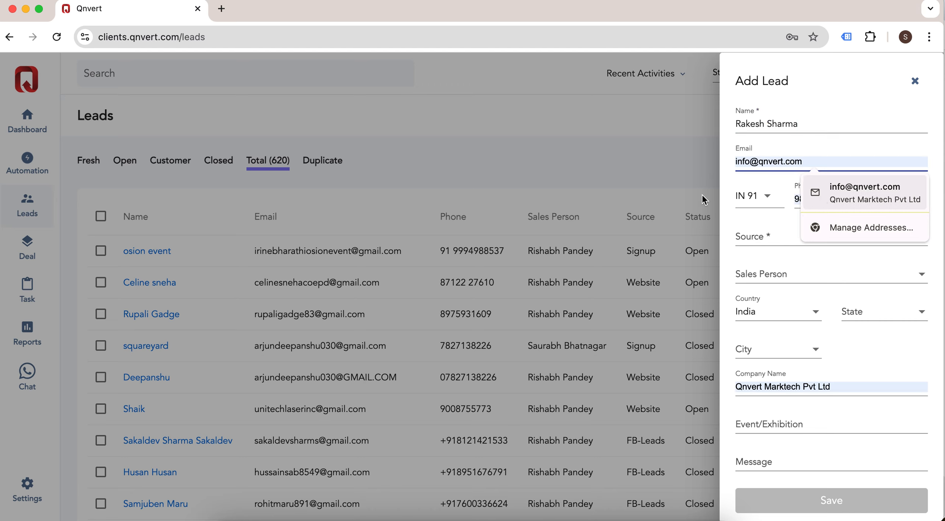
{"action": "left_click", "coordinate": [848, 196]}
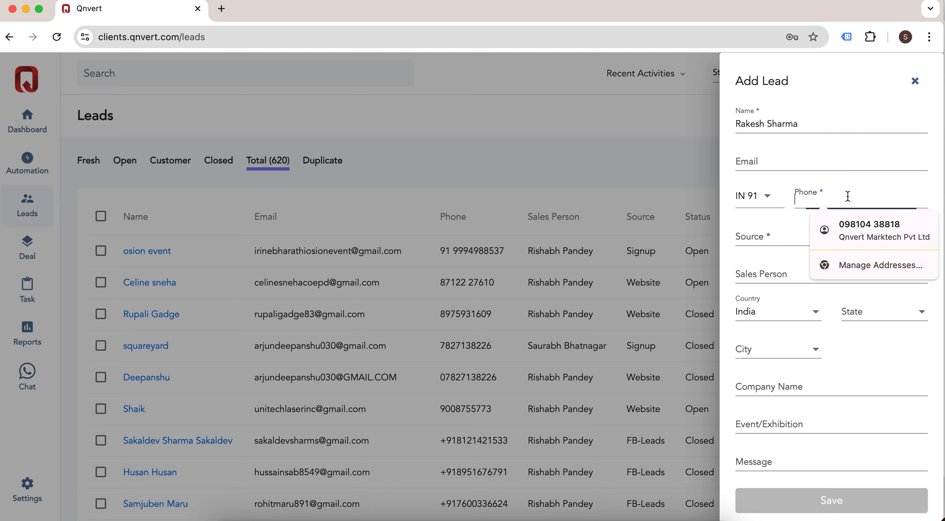
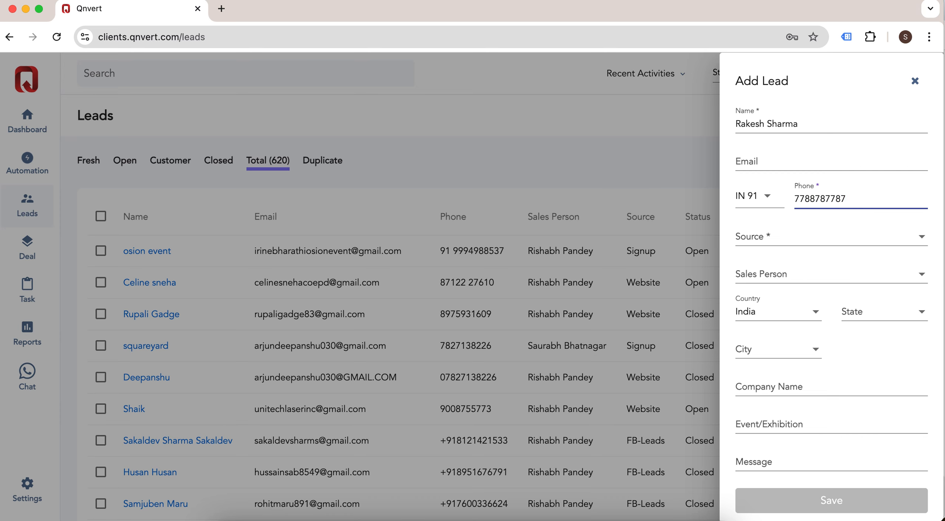
Step: Set the lead source to Direct and company to RK Enterprise, then save the lead
{"action": "left_click", "coordinate": [848, 244]}
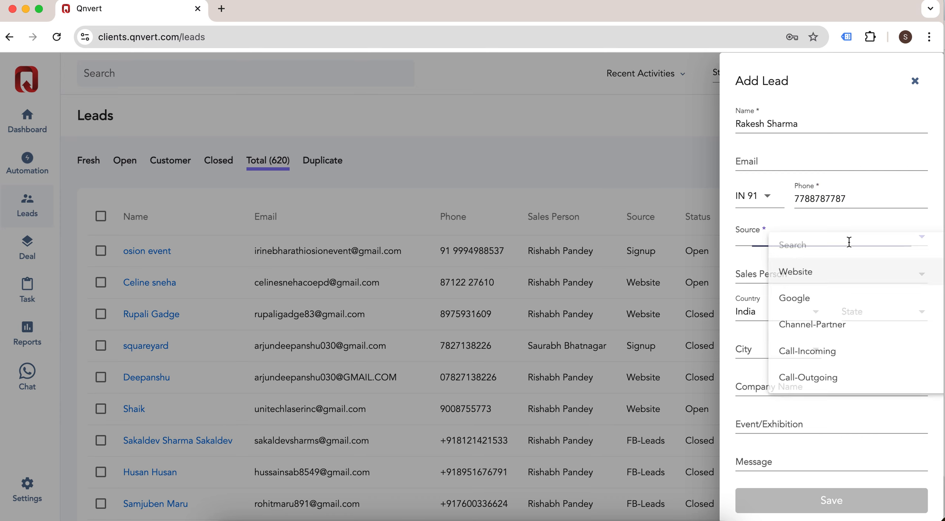
{"action": "scroll", "coordinate": [860, 351], "scroll_direction": "down", "scroll_amount": 2}
{"action": "scroll", "coordinate": [860, 351], "scroll_direction": "down", "scroll_amount": 1}
{"action": "left_click", "coordinate": [858, 345]}
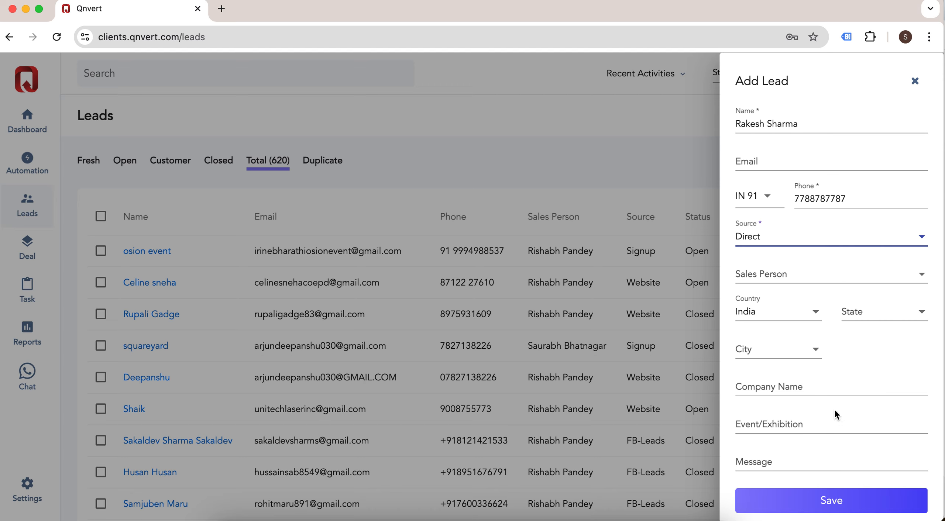
{"action": "left_click", "coordinate": [837, 383]}
{"action": "type", "text": "RK"}
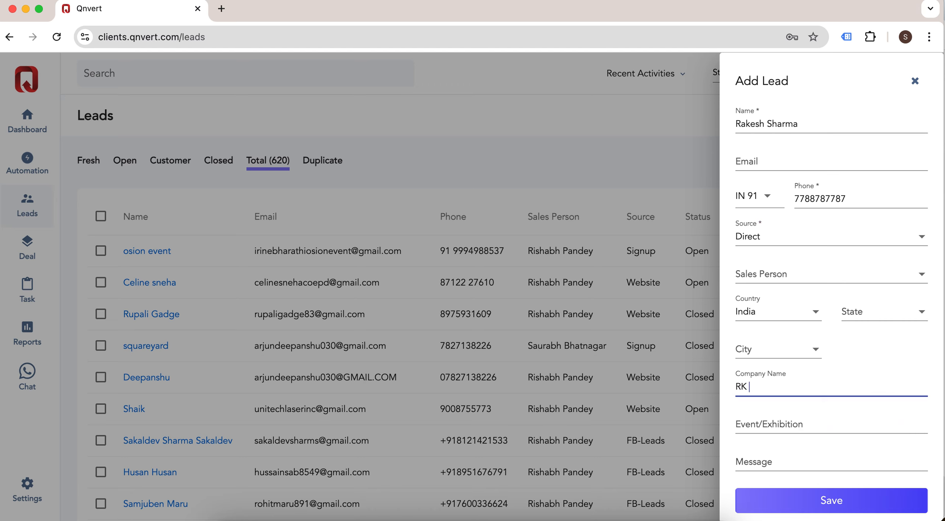
{"action": "type", "text": " Enterperise"}
{"action": "key", "text": "BackSpace"}
{"action": "left_click", "coordinate": [843, 507]}
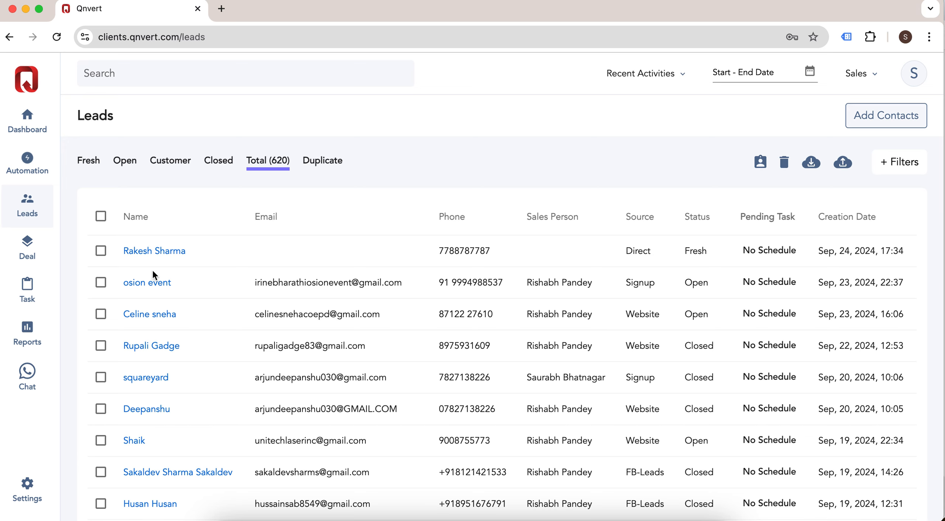
Step: Assign a sales person to the new lead from the Leads list and reopen its profile
{"action": "left_click", "coordinate": [162, 252]}
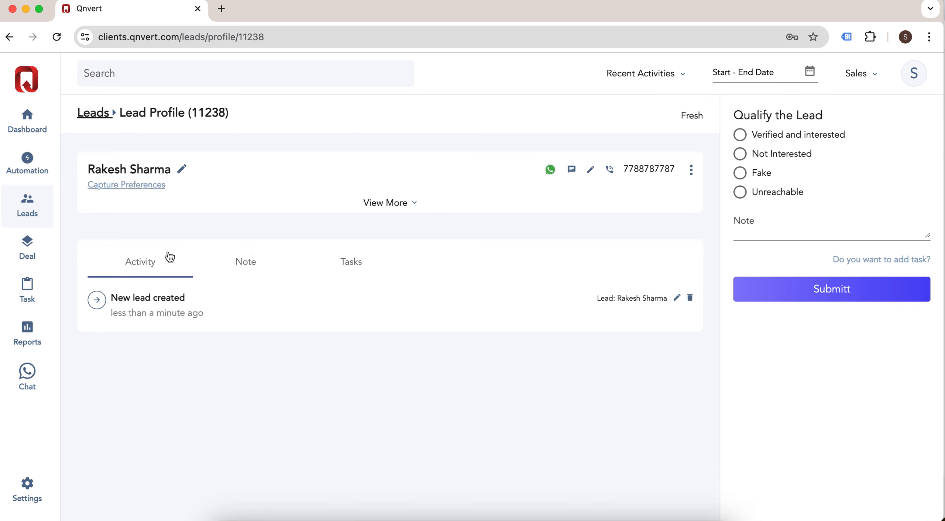
{"action": "left_click", "coordinate": [26, 208]}
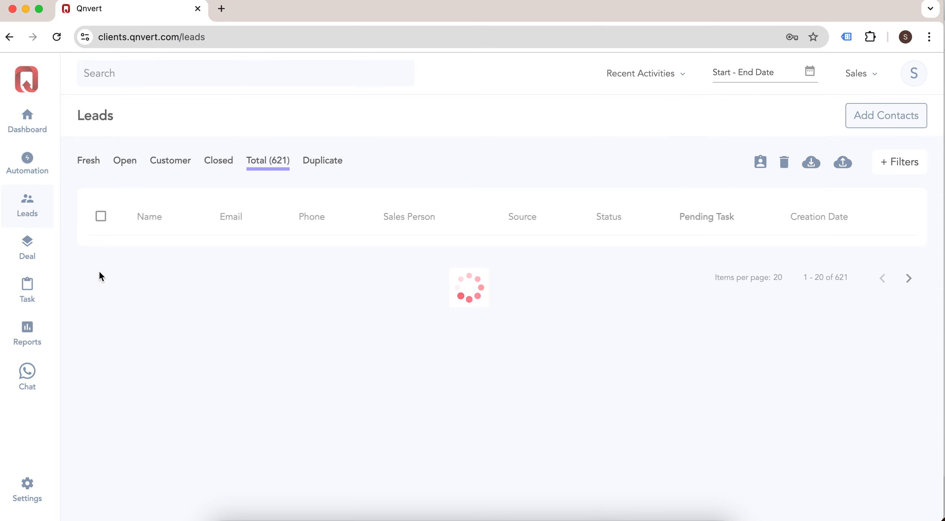
{"action": "left_click", "coordinate": [101, 252]}
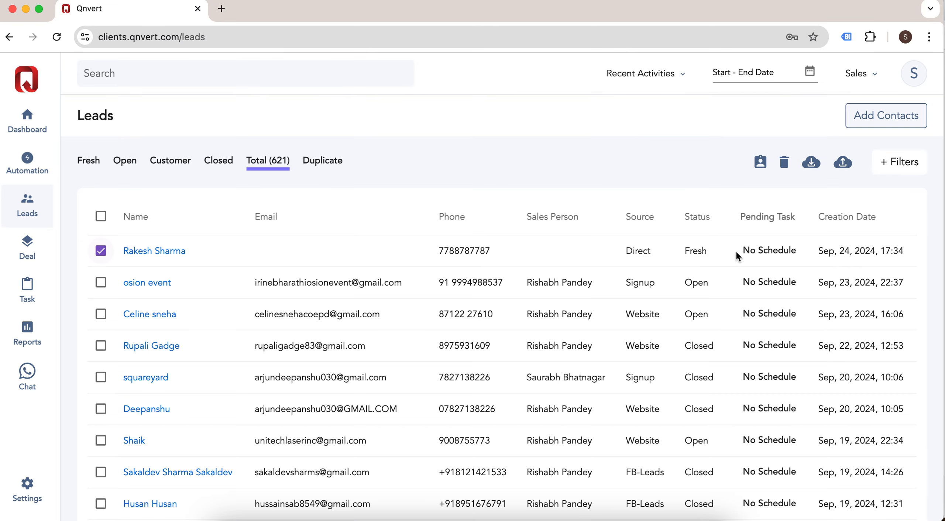
{"action": "left_click", "coordinate": [761, 164]}
{"action": "left_click", "coordinate": [735, 125]}
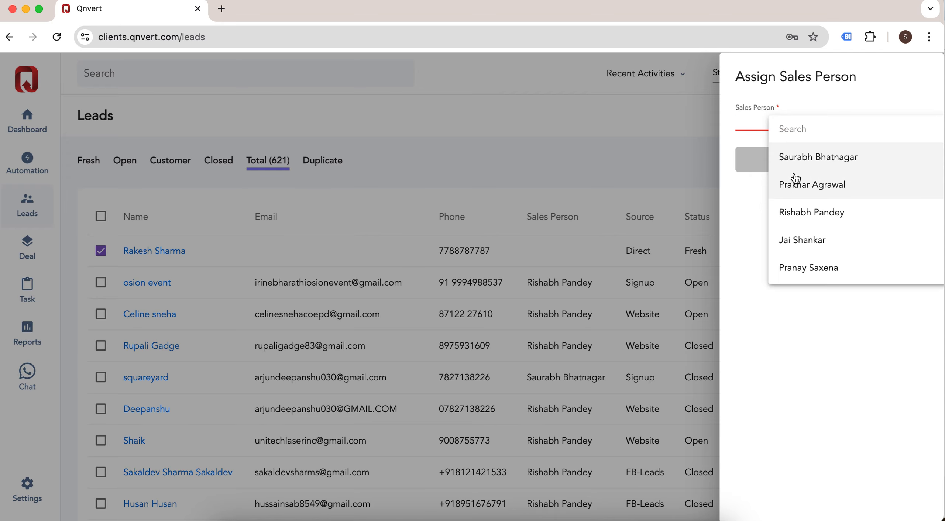
{"action": "left_click", "coordinate": [815, 158]}
{"action": "left_click", "coordinate": [831, 159]}
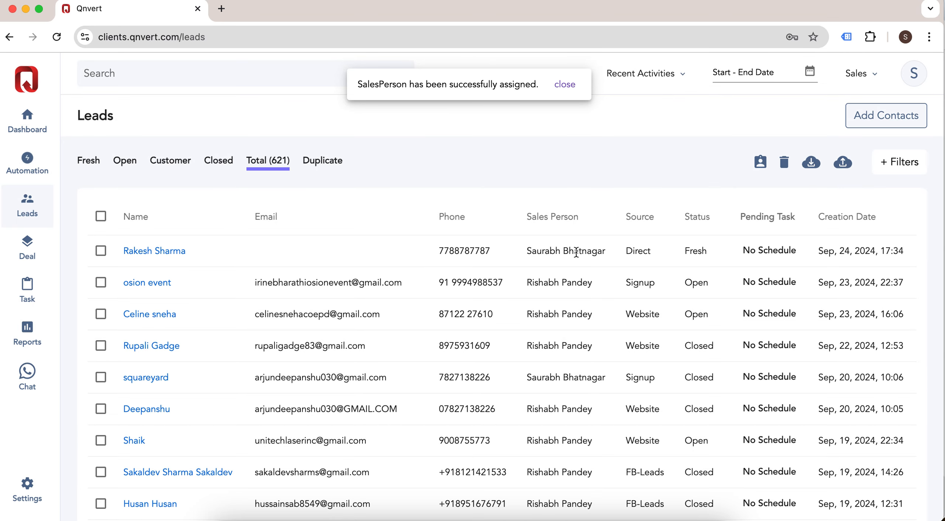
{"action": "left_click", "coordinate": [165, 252]}
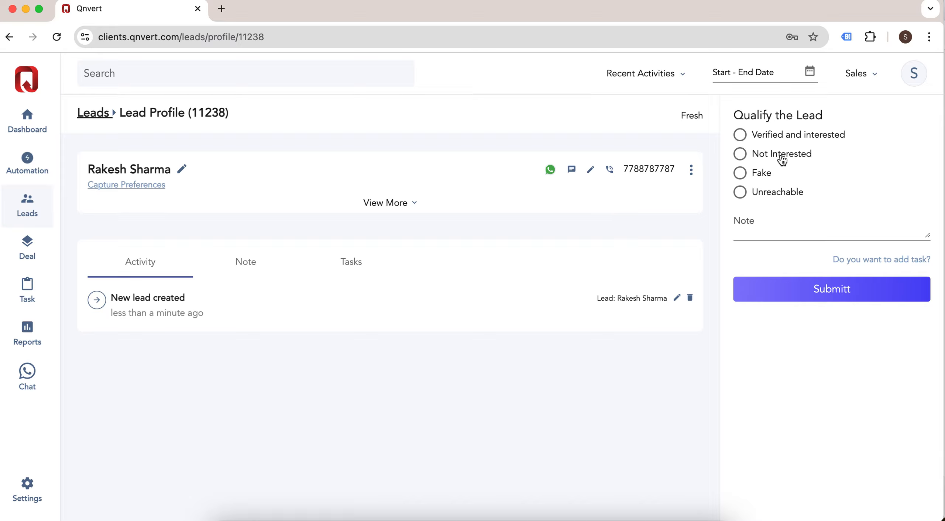
Step: Qualify the lead as 'Verified and interested' and submit the qualification
{"action": "left_click", "coordinate": [802, 161]}
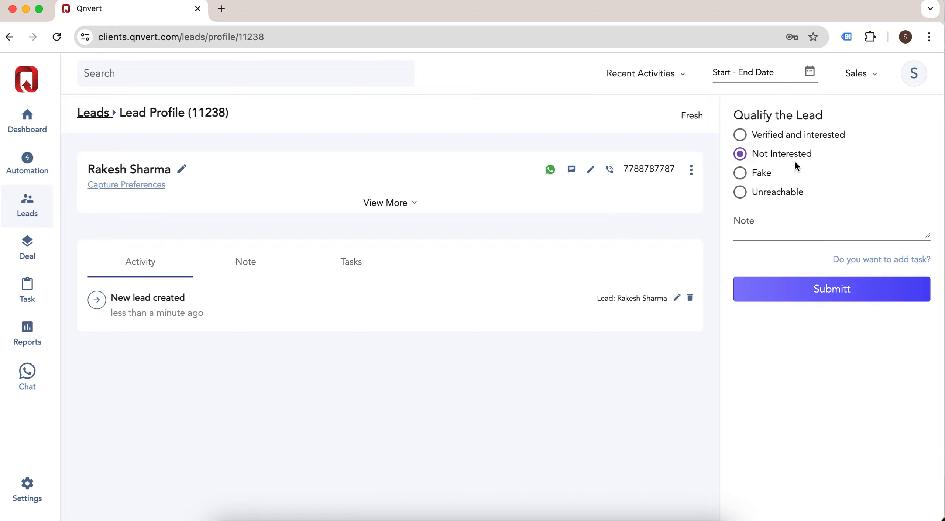
{"action": "left_click", "coordinate": [776, 192]}
{"action": "left_click", "coordinate": [769, 231]}
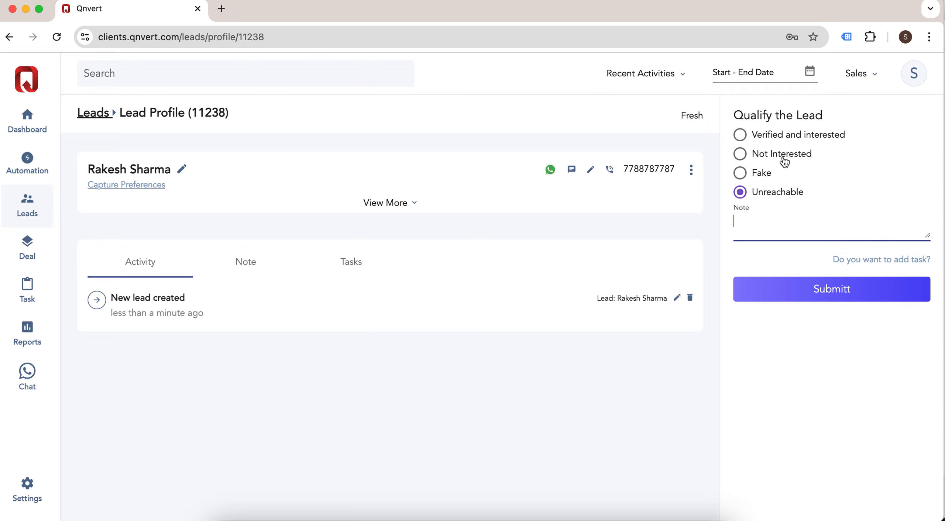
{"action": "left_click", "coordinate": [744, 137]}
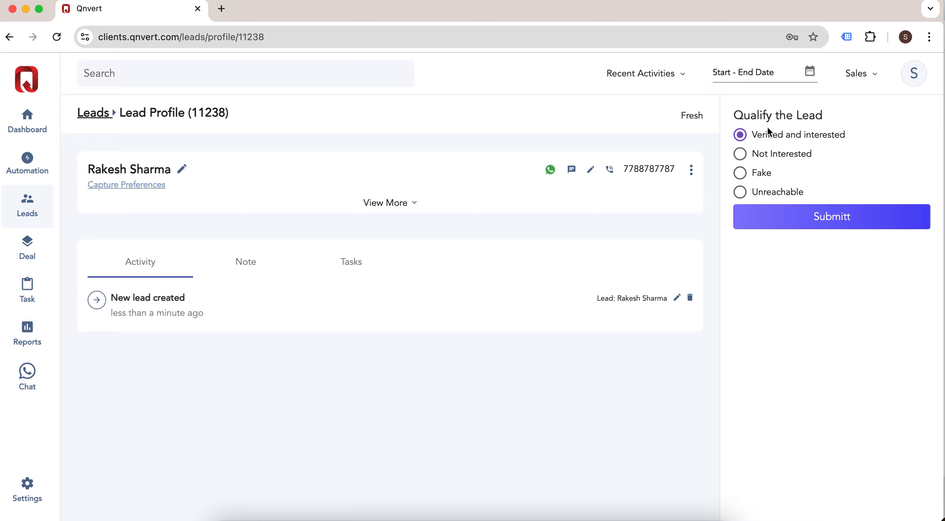
{"action": "left_click", "coordinate": [833, 221]}
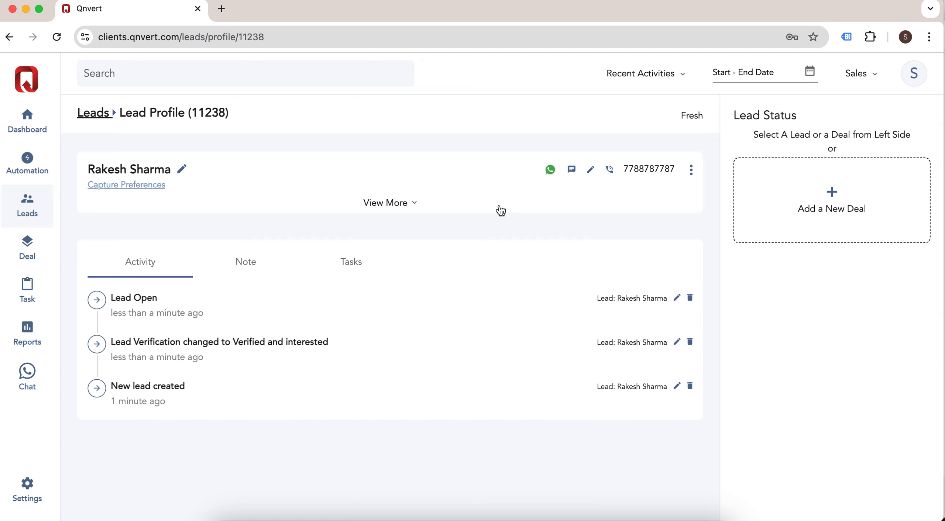
Step: Add WhatsApp Solution and Tech Product as wishlist attributes and submit the wishlist
{"action": "left_click", "coordinate": [390, 204]}
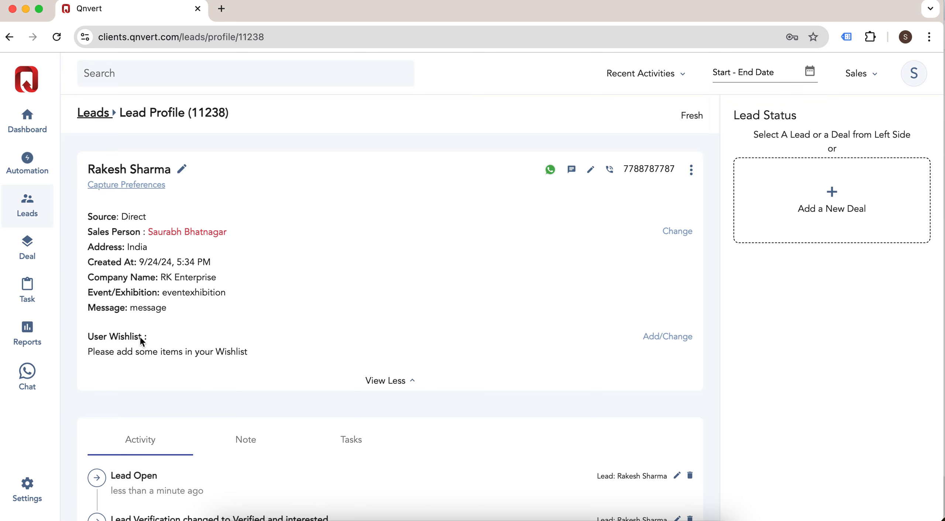
{"action": "left_click", "coordinate": [679, 337]}
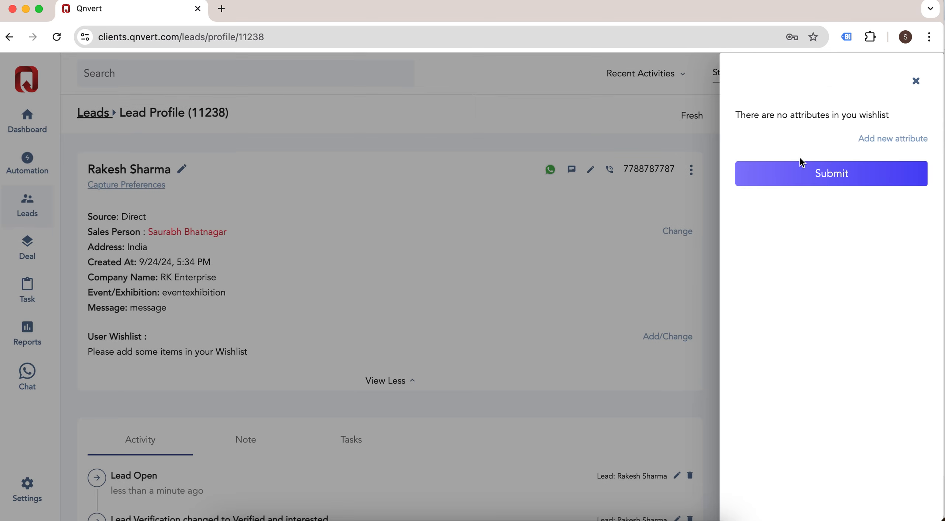
{"action": "left_click", "coordinate": [887, 141]}
{"action": "left_click", "coordinate": [845, 148]}
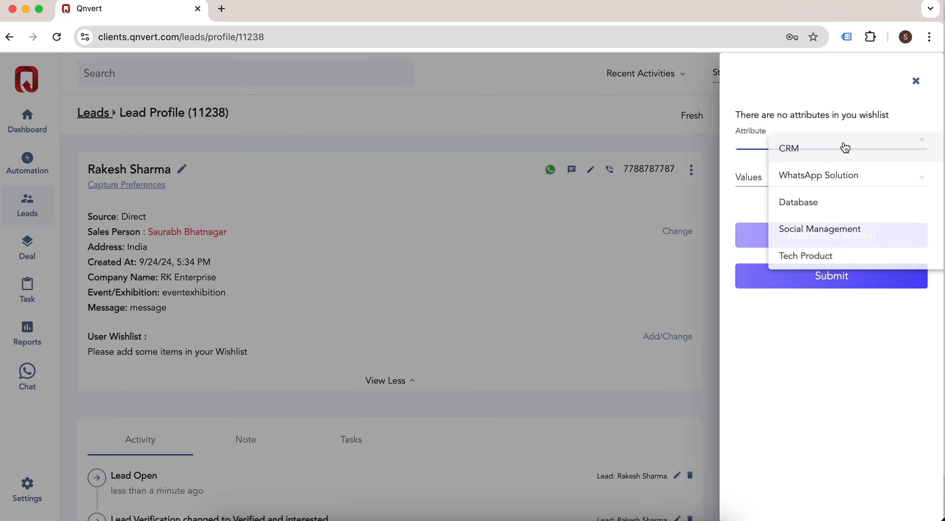
{"action": "left_click", "coordinate": [855, 176]}
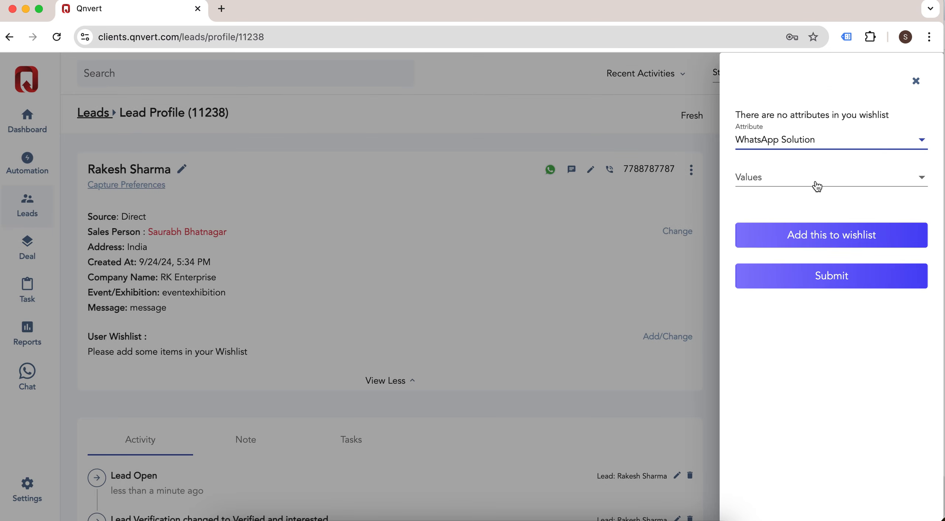
{"action": "left_click", "coordinate": [832, 234]}
{"action": "left_click", "coordinate": [888, 147]}
{"action": "left_click", "coordinate": [838, 148]}
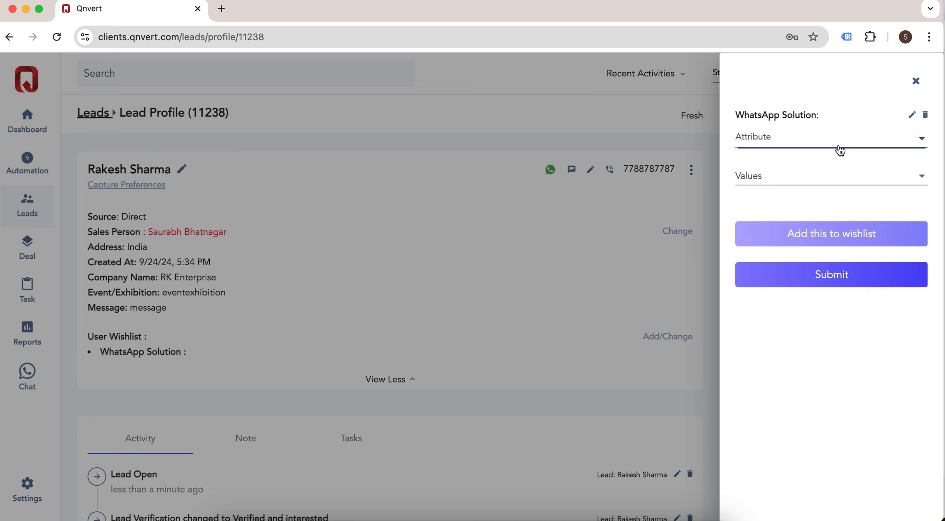
{"action": "left_click", "coordinate": [832, 259]}
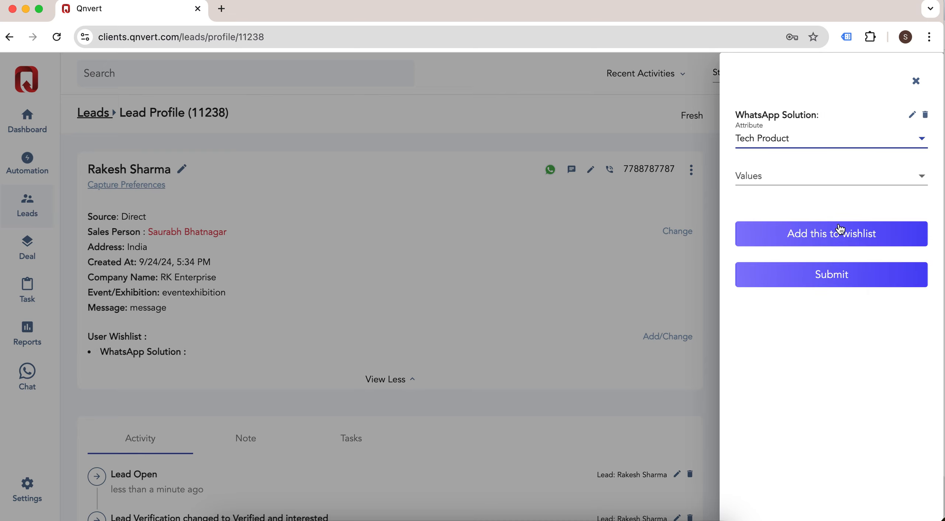
{"action": "left_click", "coordinate": [835, 236]}
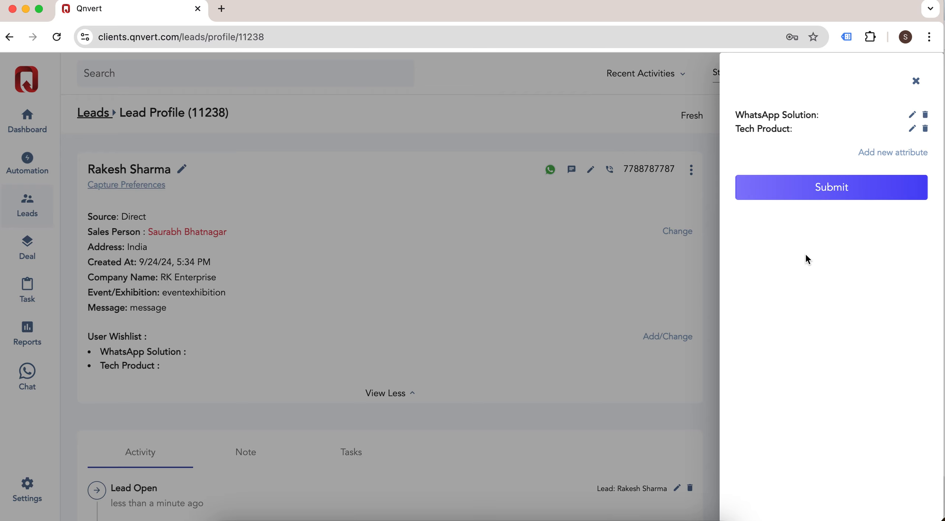
{"action": "left_click", "coordinate": [827, 187]}
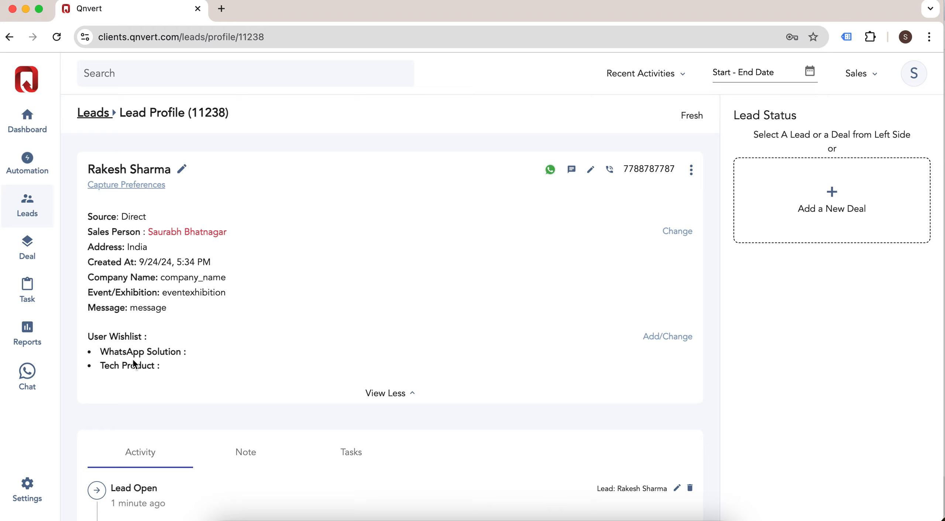
Step: Create a deal with Marketing Cloud and Campaign Support products, worth 13,800₹
{"action": "left_click", "coordinate": [390, 394]}
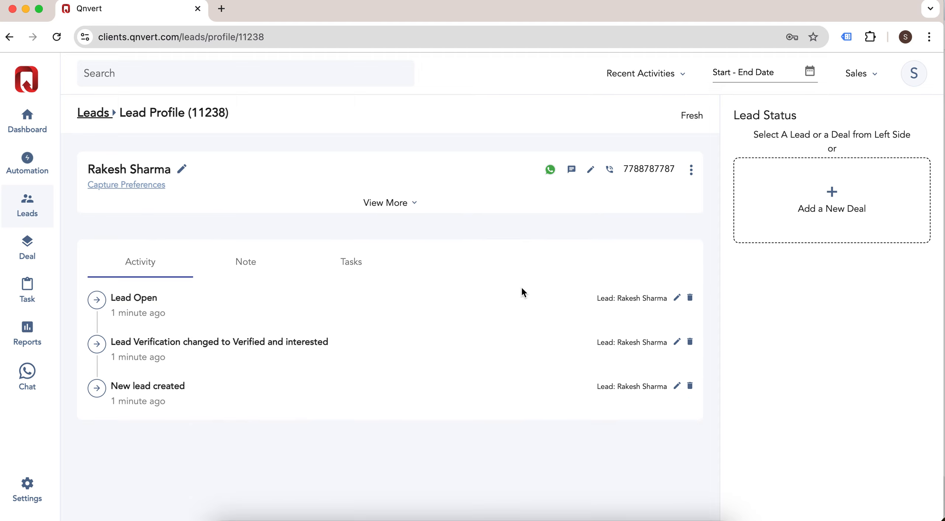
{"action": "left_click", "coordinate": [832, 194]}
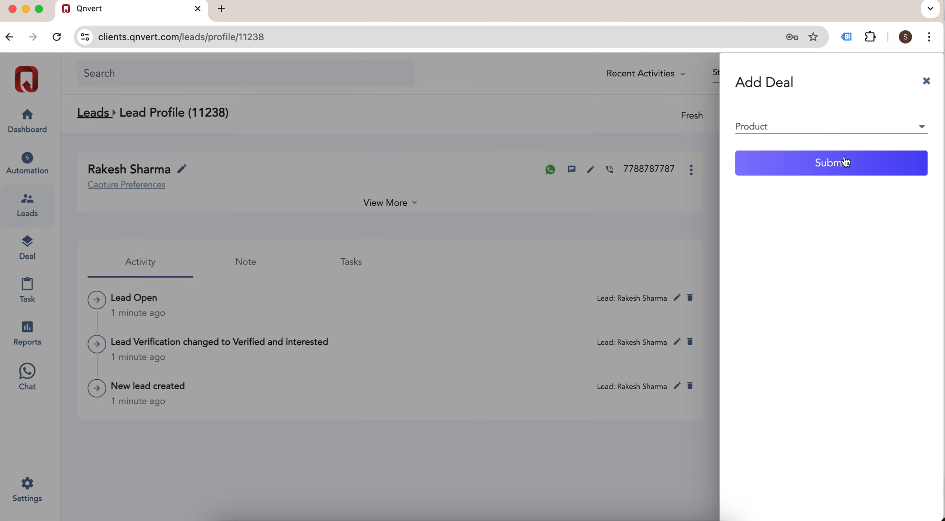
{"action": "left_click", "coordinate": [825, 133]}
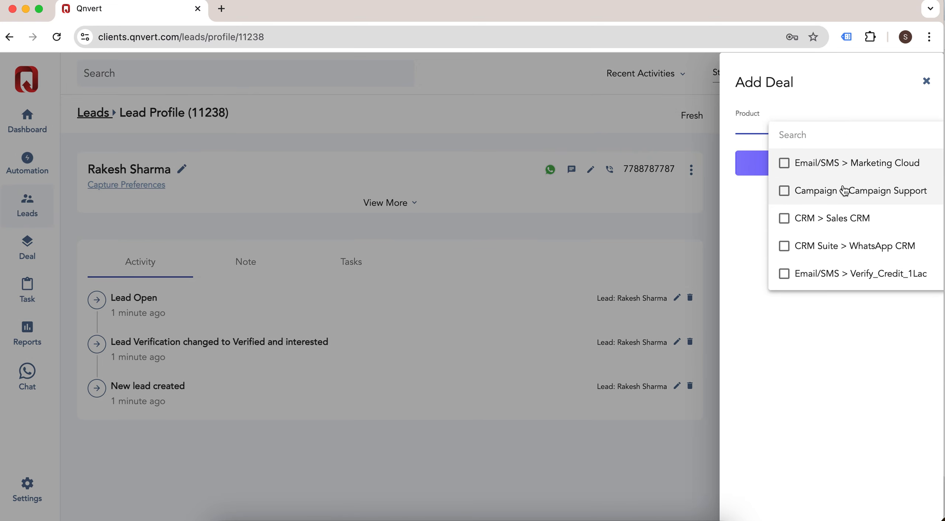
{"action": "left_click", "coordinate": [886, 170]}
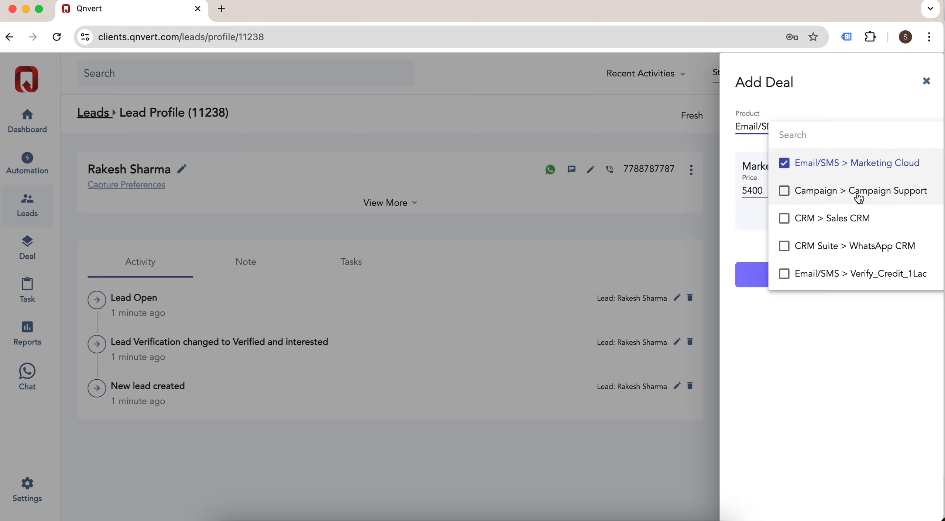
{"action": "left_click", "coordinate": [897, 200]}
{"action": "left_click", "coordinate": [843, 408]}
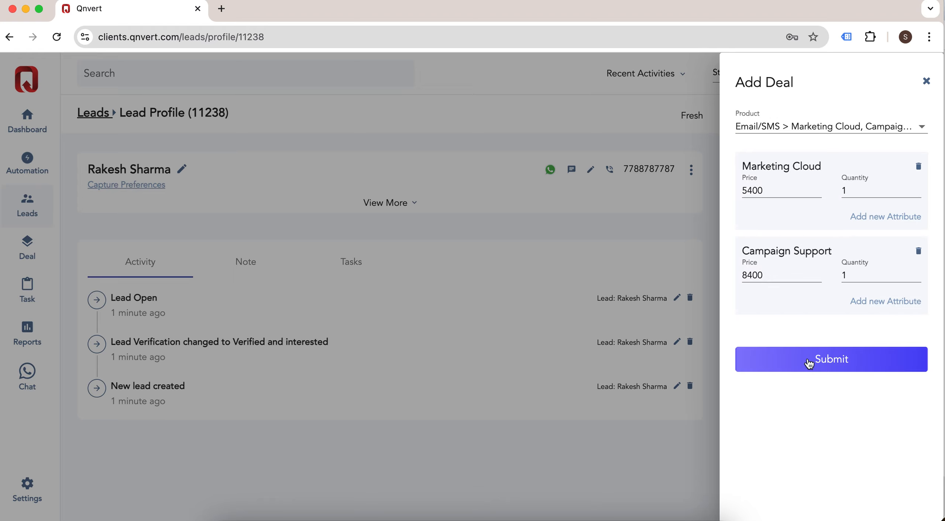
{"action": "left_click", "coordinate": [830, 360]}
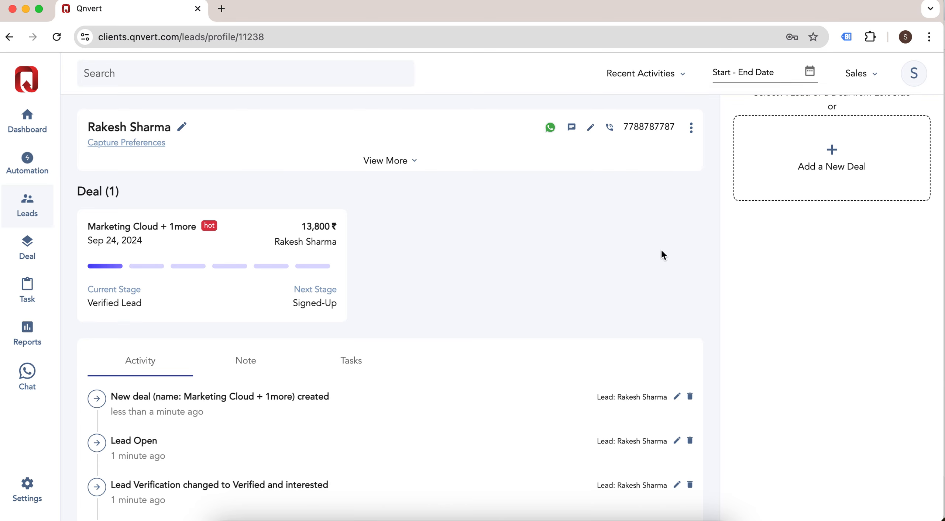
Step: Add a second deal with WhatsApp CRM and Qnvert Suite products, worth 19,800₹
{"action": "scroll", "coordinate": [818, 222], "scroll_direction": "up", "scroll_amount": 2}
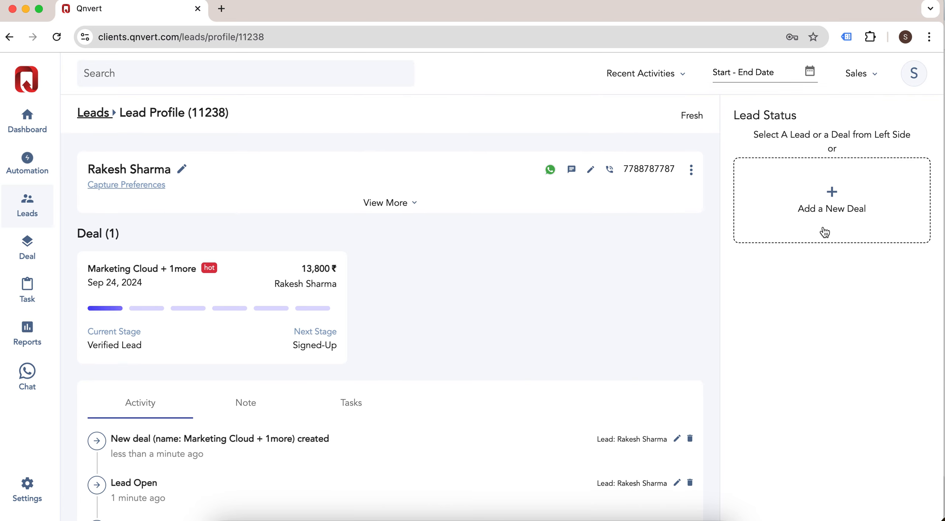
{"action": "left_click", "coordinate": [833, 201]}
{"action": "left_click", "coordinate": [854, 133]}
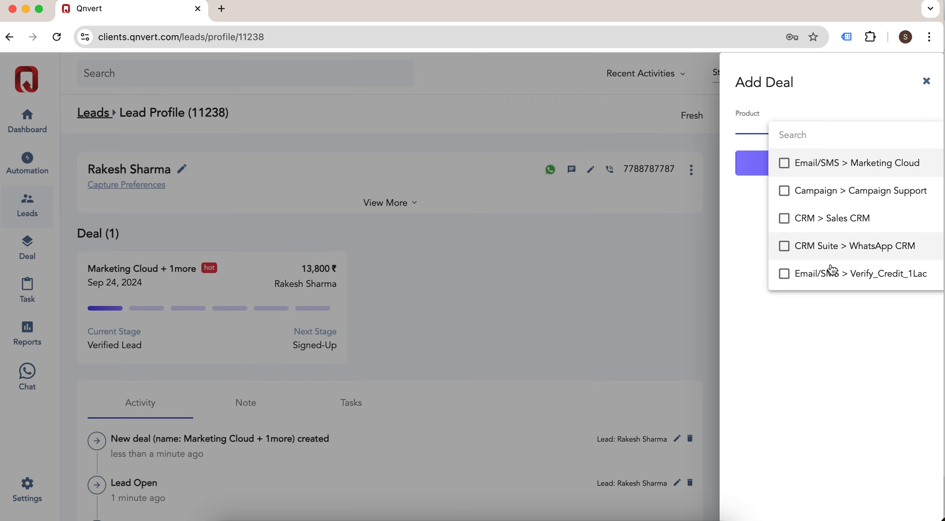
{"action": "left_click", "coordinate": [900, 251]}
{"action": "scroll", "coordinate": [897, 244], "scroll_direction": "down", "scroll_amount": 5}
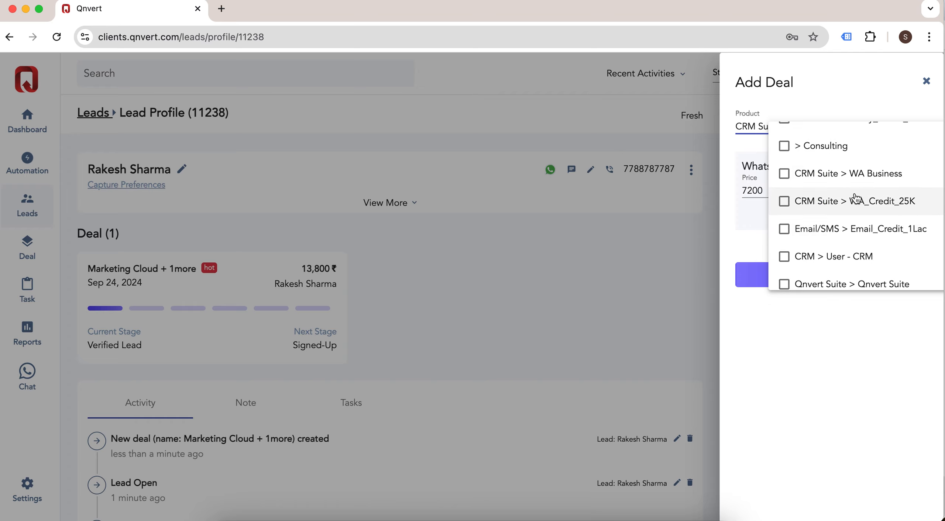
{"action": "scroll", "coordinate": [861, 210], "scroll_direction": "down", "scroll_amount": 1}
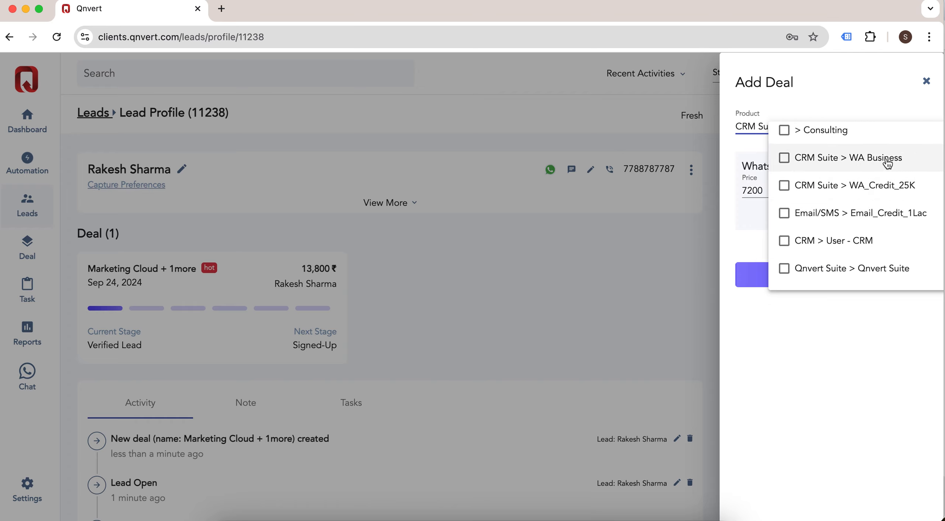
{"action": "left_click", "coordinate": [855, 269]}
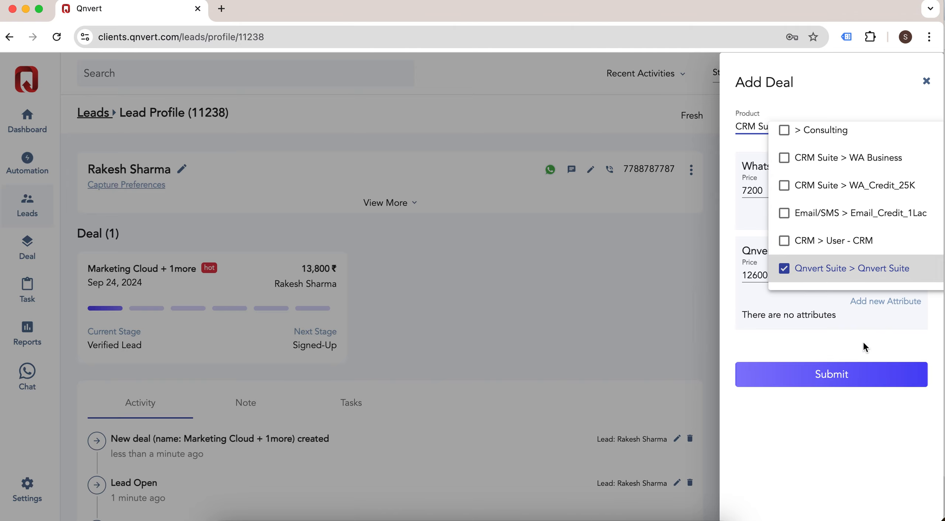
{"action": "left_click", "coordinate": [847, 433]}
{"action": "left_click", "coordinate": [853, 379]}
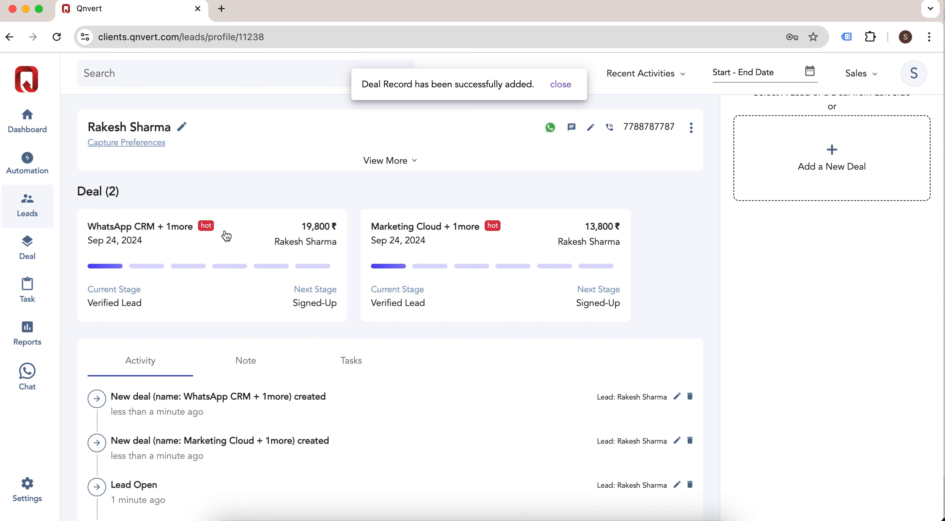
{"action": "scroll", "coordinate": [227, 236], "scroll_direction": "up", "scroll_amount": 2}
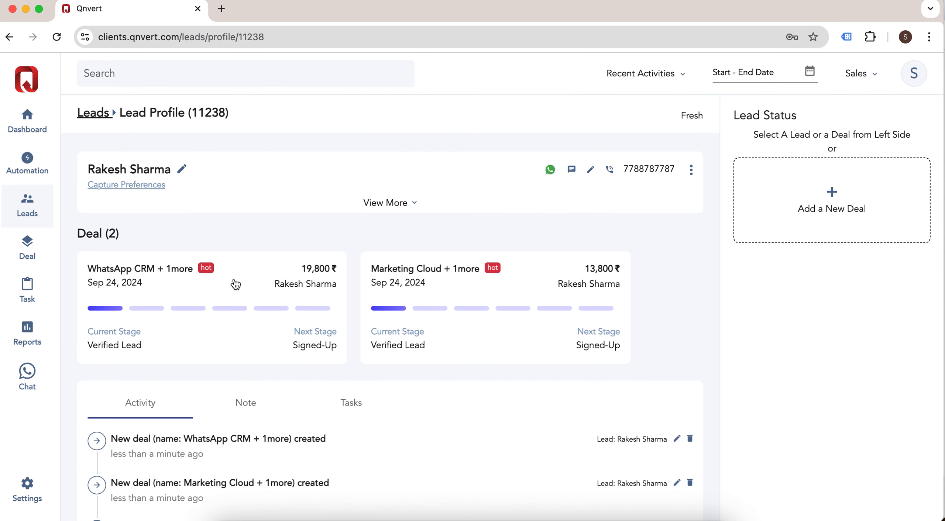
Step: Open the WhatsApp CRM deal and review its products and prices
{"action": "left_click", "coordinate": [249, 269]}
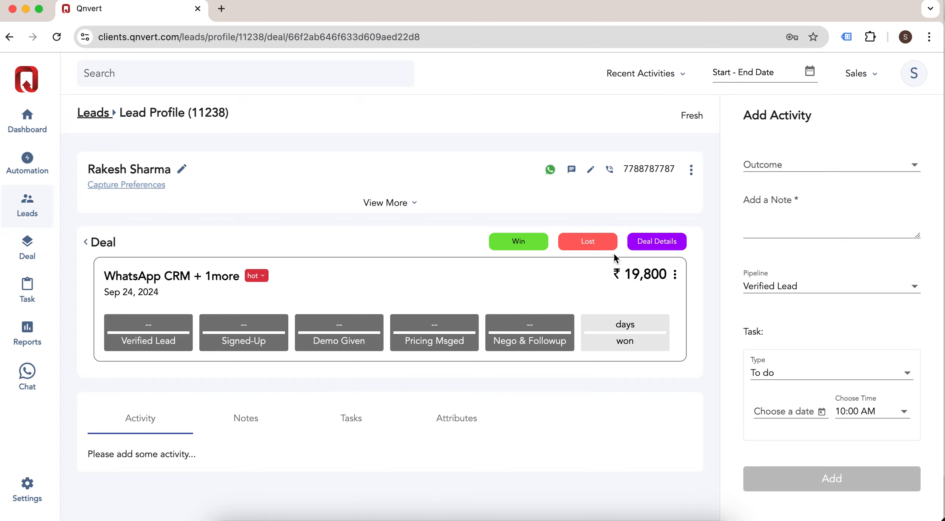
{"action": "left_click", "coordinate": [660, 242]}
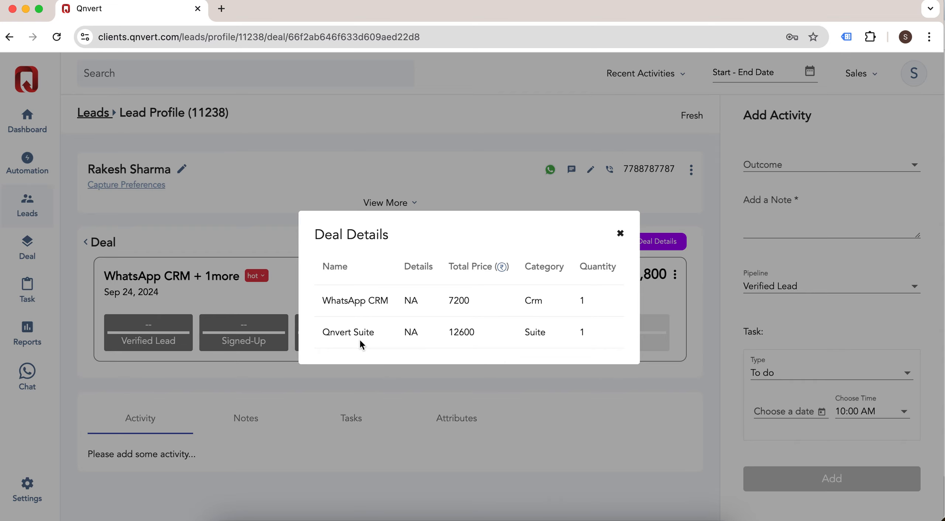
{"action": "left_click", "coordinate": [620, 233]}
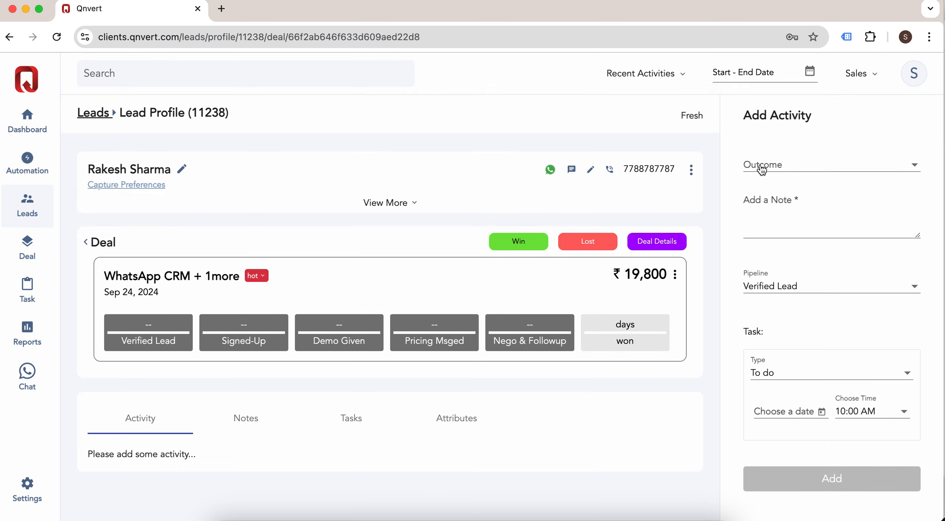
Step: Log an Interested activity outcome with the note 'Given a demo'
{"action": "left_click", "coordinate": [785, 166]}
{"action": "left_click", "coordinate": [830, 173]}
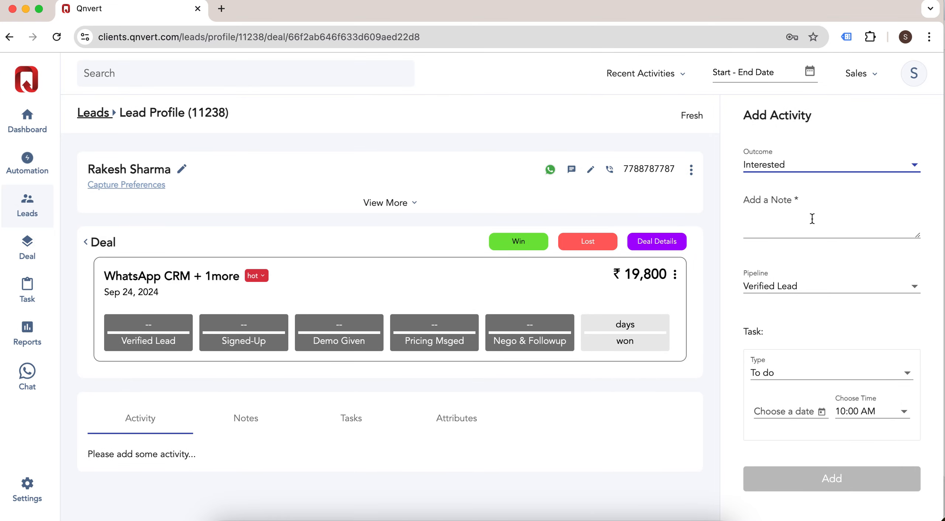
{"action": "left_click", "coordinate": [813, 219]}
{"action": "type", "text": "Given"}
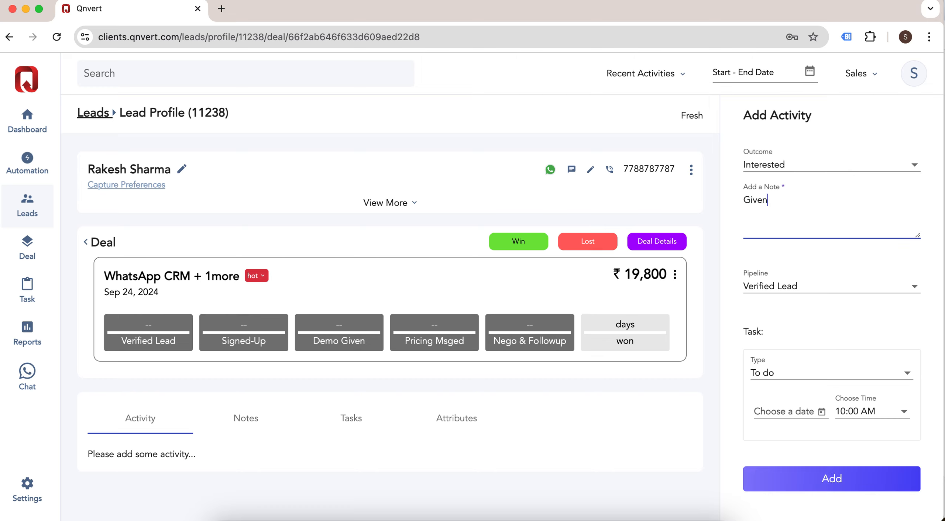
{"action": "type", "text": " a demo and need to send the"}
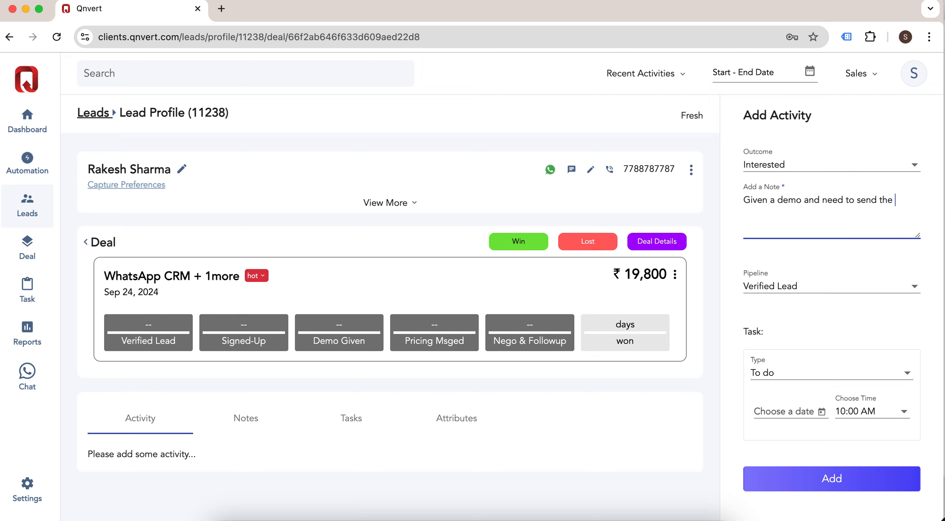
{"action": "type", "text": "osal"}
Step: Move the deal to Demo Given with a task on 9/25/2024 at 11:30 AM
{"action": "left_click", "coordinate": [802, 289]}
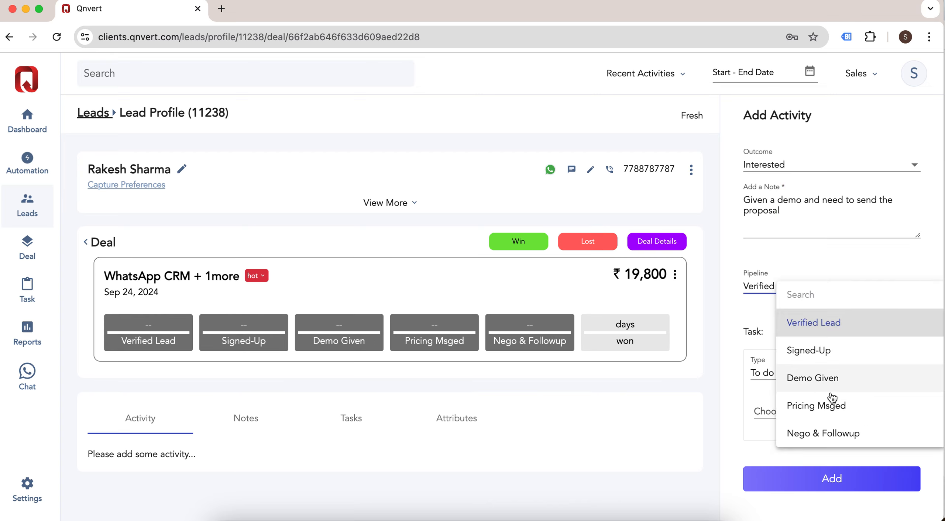
{"action": "left_click", "coordinate": [855, 387]}
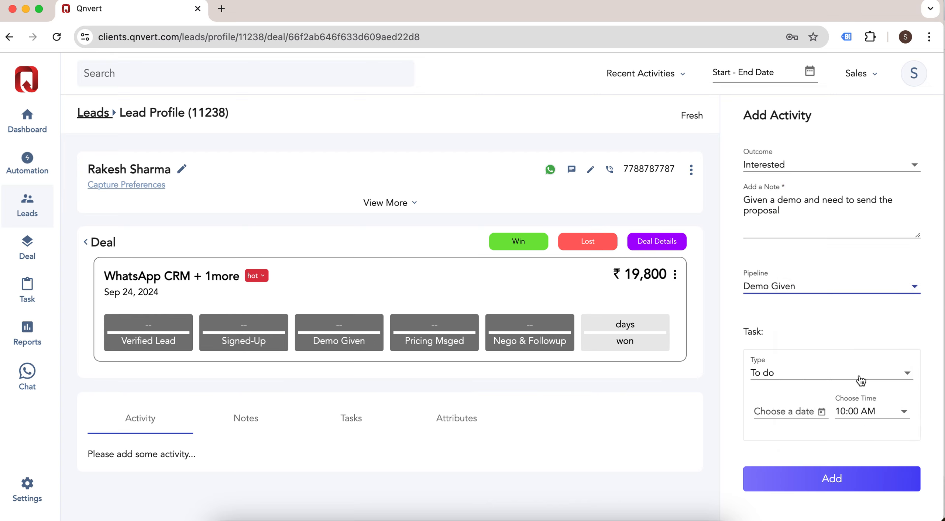
{"action": "left_click", "coordinate": [822, 415]}
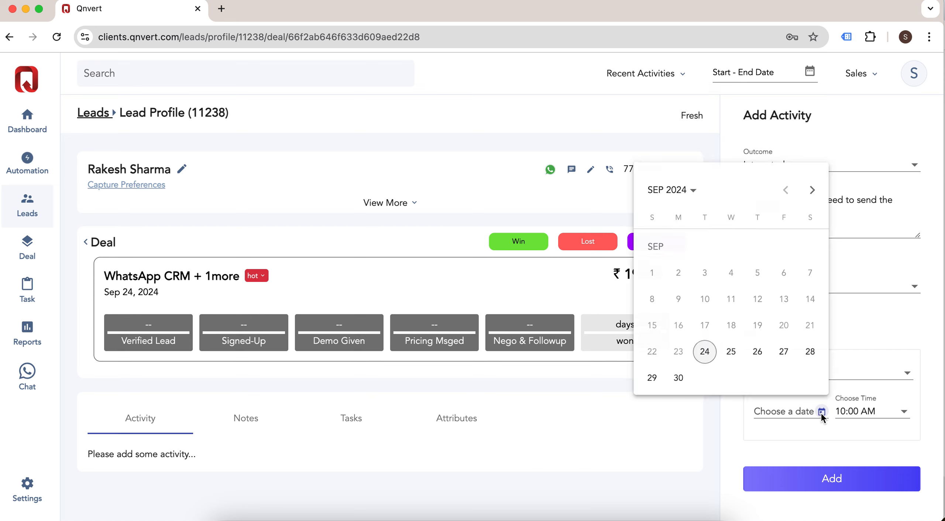
{"action": "left_click", "coordinate": [732, 353]}
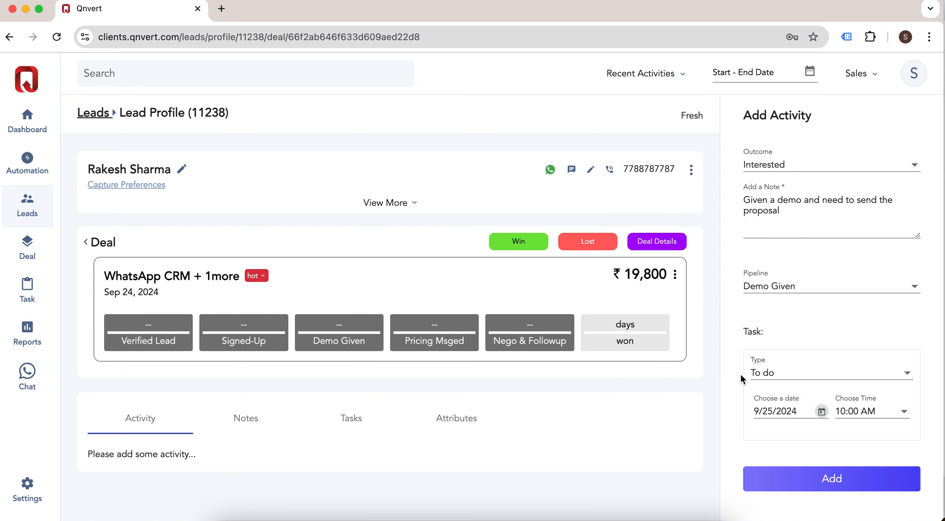
{"action": "left_click", "coordinate": [889, 420]}
{"action": "scroll", "coordinate": [903, 475], "scroll_direction": "down", "scroll_amount": 3}
{"action": "left_click", "coordinate": [905, 494]}
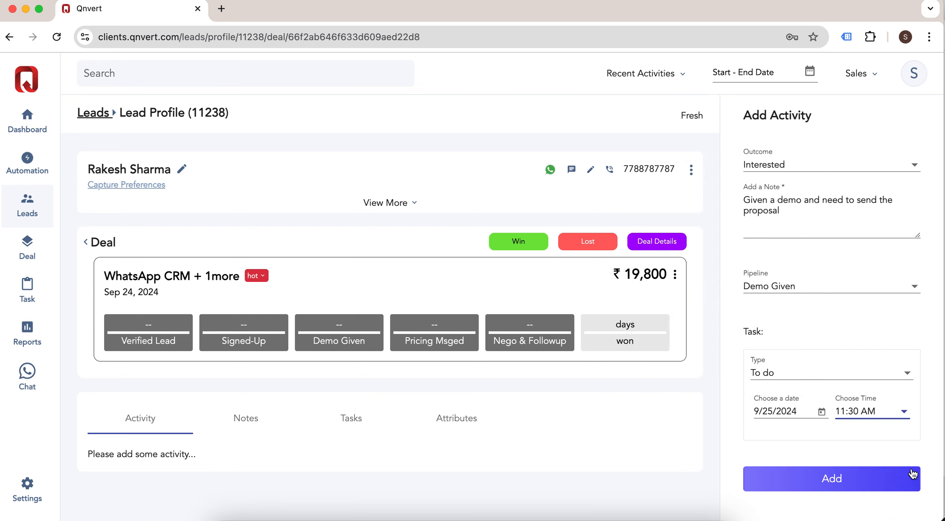
{"action": "left_click", "coordinate": [845, 482]}
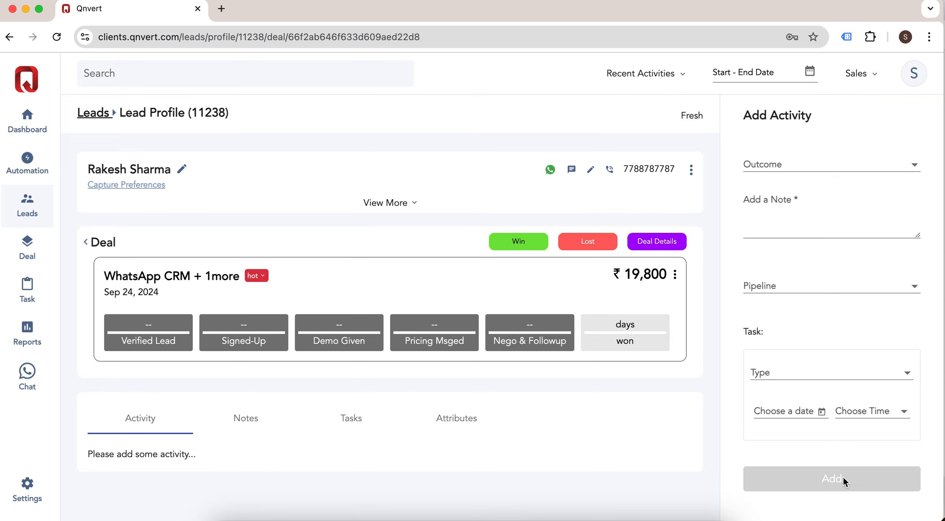
Step: Check the deal's Tasks tab, then go back and reopen the WhatsApp CRM deal
{"action": "scroll", "coordinate": [389, 355], "scroll_direction": "down", "scroll_amount": 1}
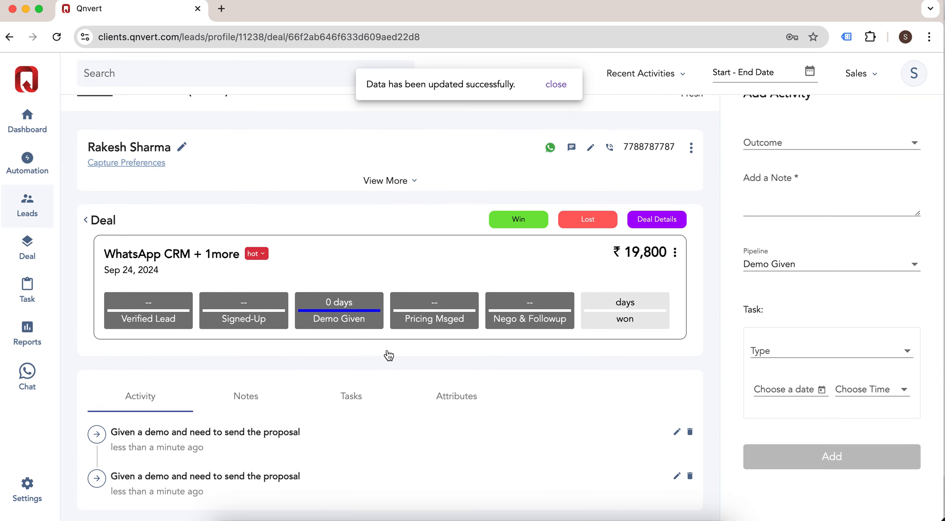
{"action": "scroll", "coordinate": [389, 356], "scroll_direction": "down", "scroll_amount": 1}
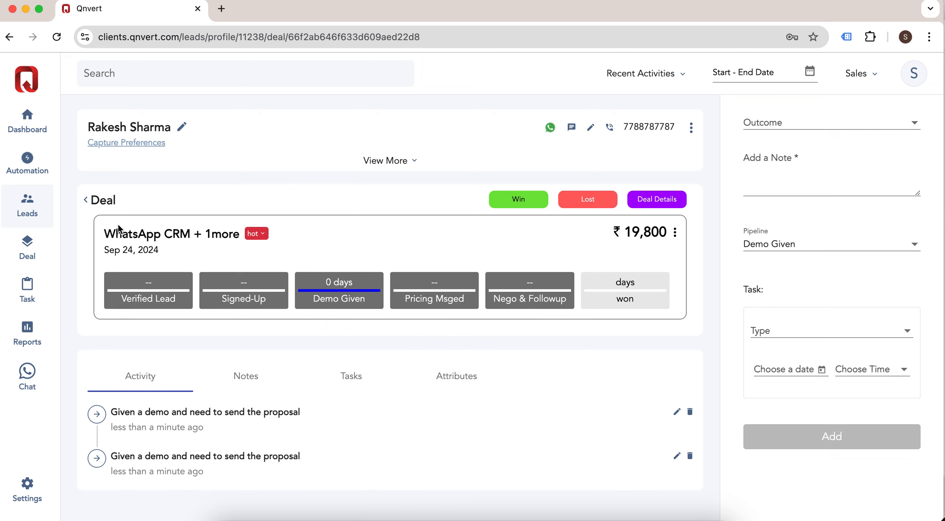
{"action": "left_click", "coordinate": [351, 376]}
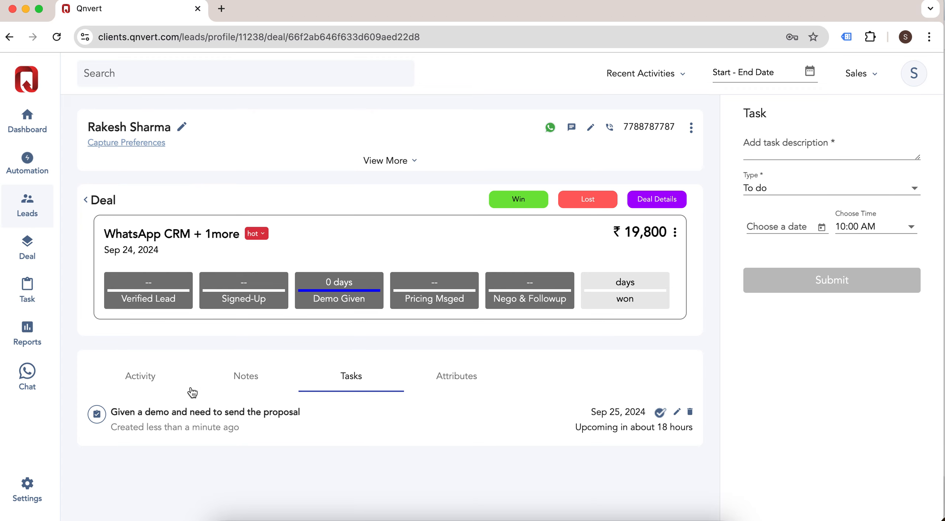
{"action": "left_click", "coordinate": [146, 379]}
{"action": "left_click", "coordinate": [105, 199]}
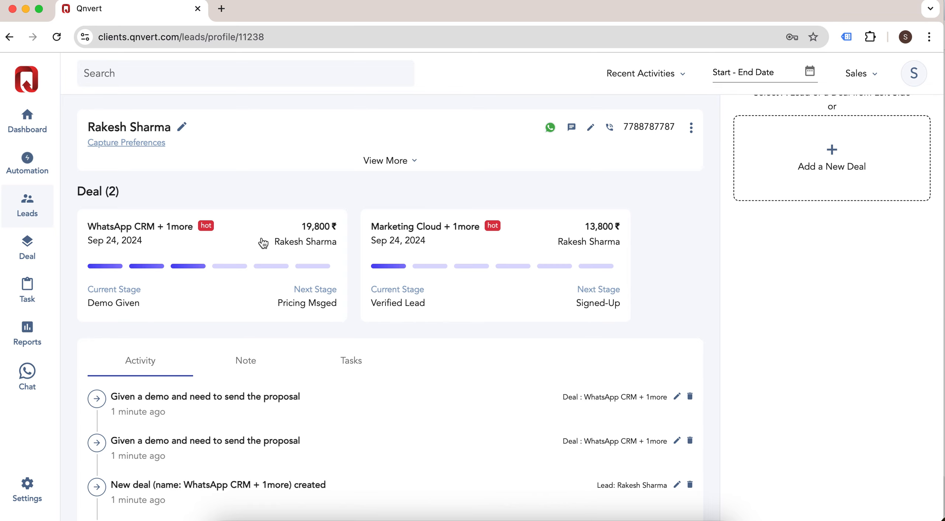
{"action": "left_click", "coordinate": [261, 226]}
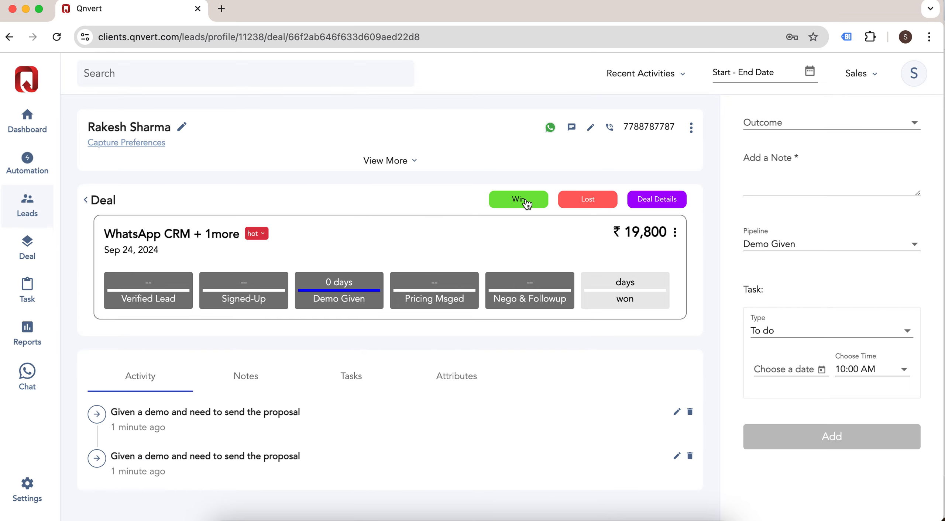
Step: Win the WhatsApp CRM deal with a close note and prices 7000 and 10000 (₹17,000)
{"action": "left_click", "coordinate": [525, 201]}
{"action": "left_click", "coordinate": [784, 168]}
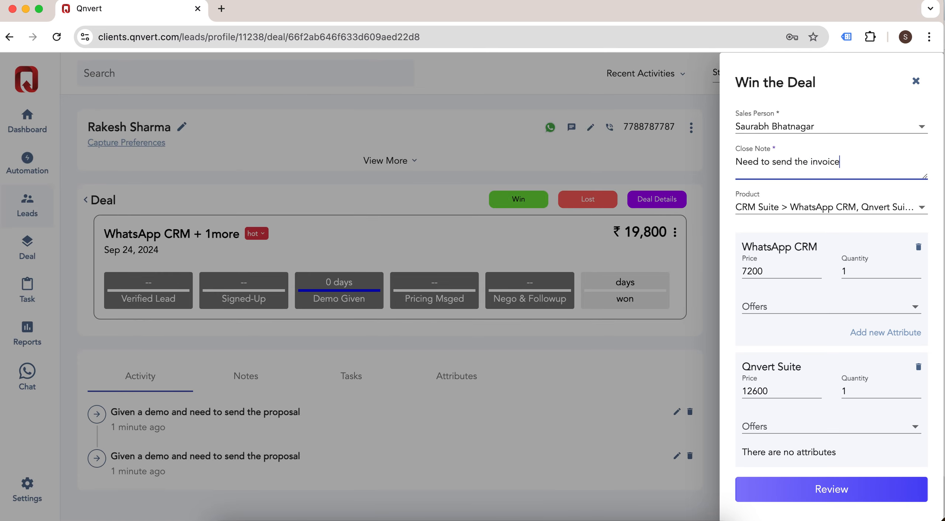
{"action": "scroll", "coordinate": [827, 281], "scroll_direction": "down", "scroll_amount": 1}
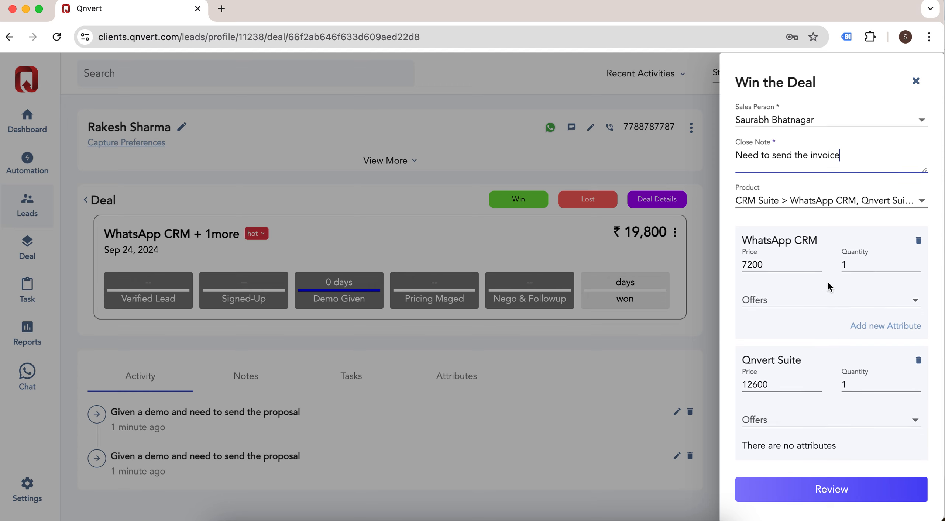
{"action": "left_click_drag", "start_coordinate": [781, 261], "coordinate": [732, 256]}
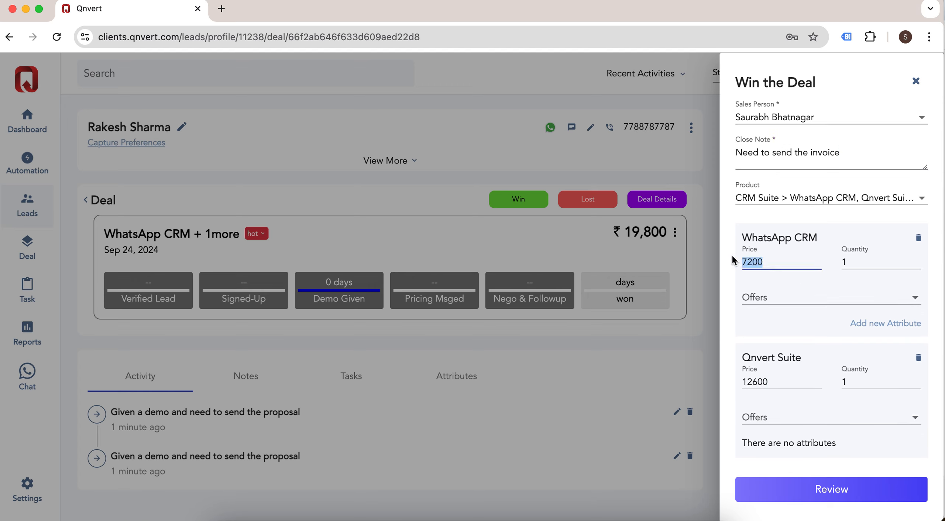
{"action": "type", "text": "70"}
{"action": "left_click_drag", "start_coordinate": [782, 385], "coordinate": [725, 390]}
{"action": "type", "text": "1"}
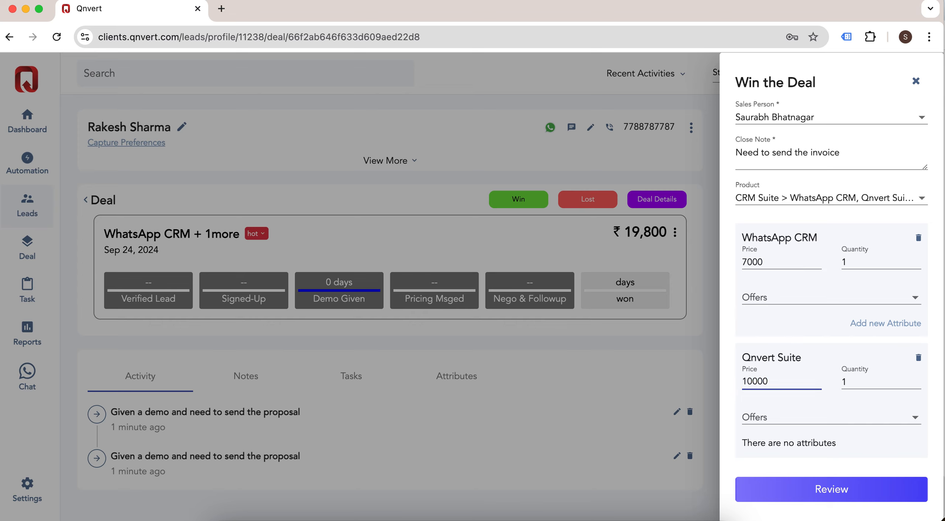
{"action": "scroll", "coordinate": [776, 380], "scroll_direction": "down", "scroll_amount": 1}
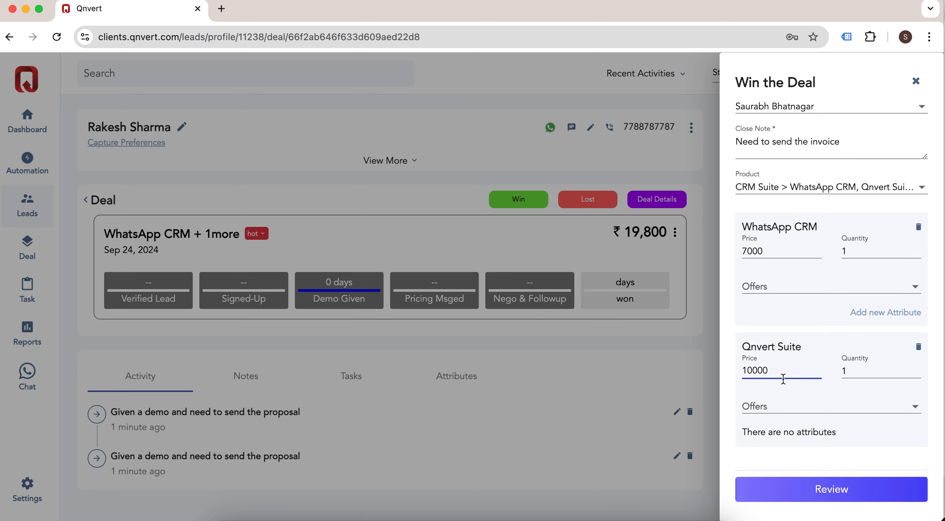
{"action": "left_click", "coordinate": [847, 489]}
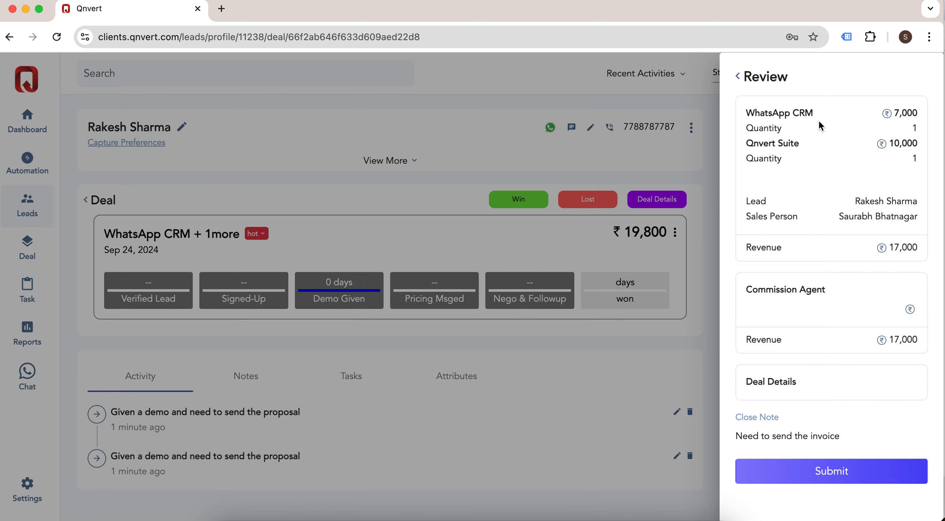
{"action": "left_click", "coordinate": [843, 481]}
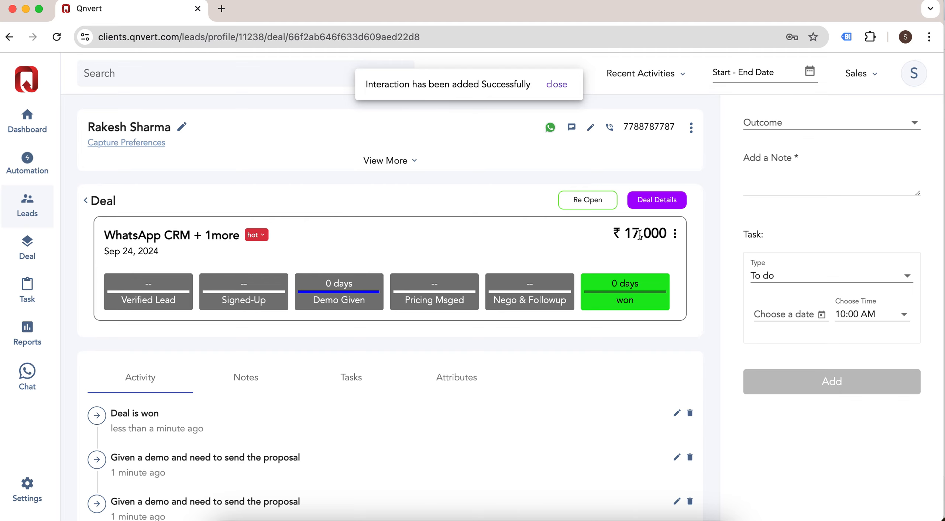
Step: Review the WhatsApp CRM deal's details, then reopen it at the Nego & Followup stage
{"action": "left_click", "coordinate": [668, 201]}
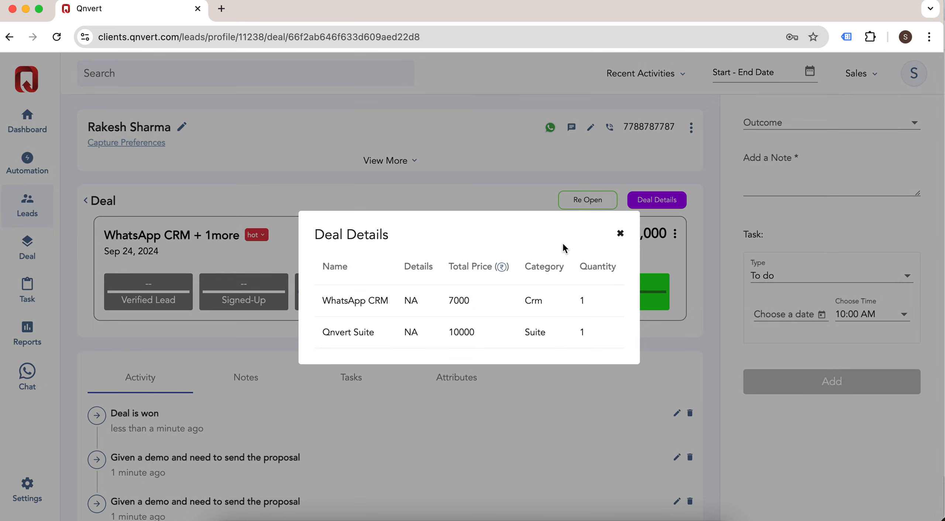
{"action": "left_click", "coordinate": [622, 235]}
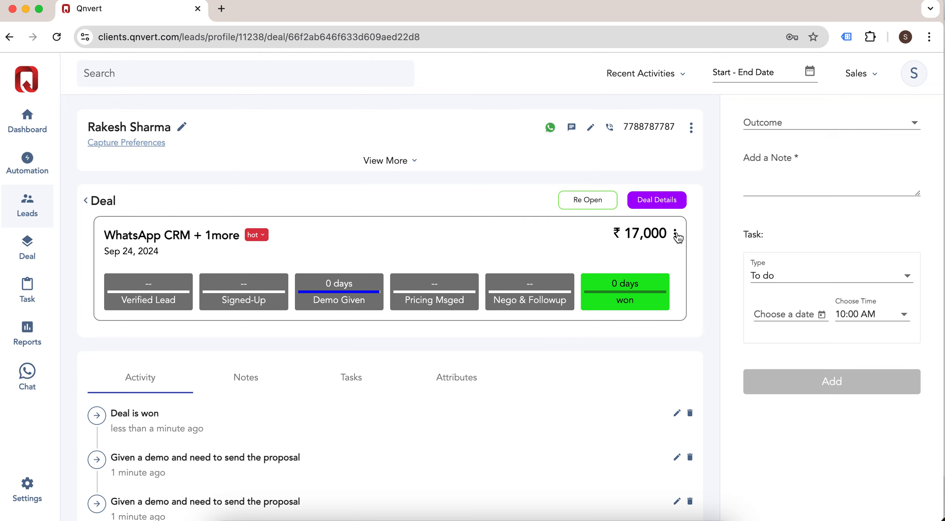
{"action": "left_click", "coordinate": [589, 200]}
{"action": "left_click", "coordinate": [757, 141]}
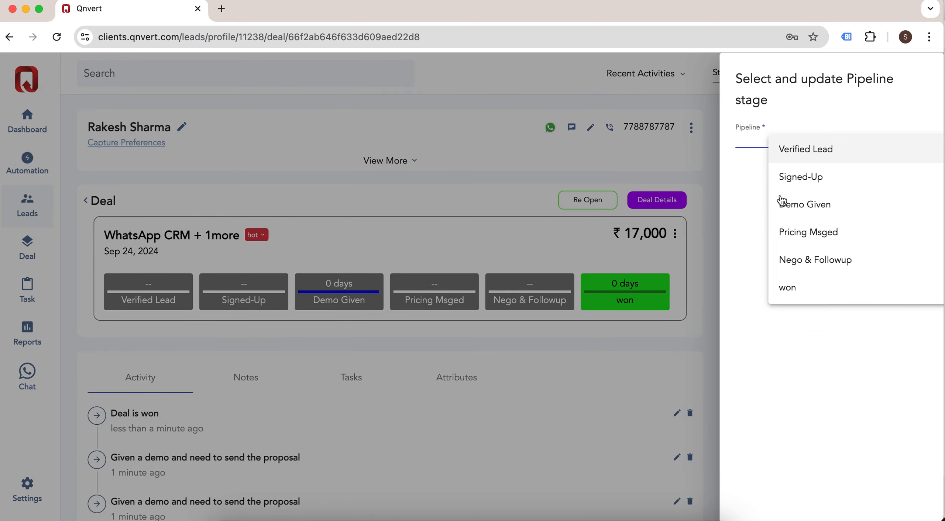
{"action": "left_click", "coordinate": [843, 259]}
{"action": "left_click", "coordinate": [910, 178]}
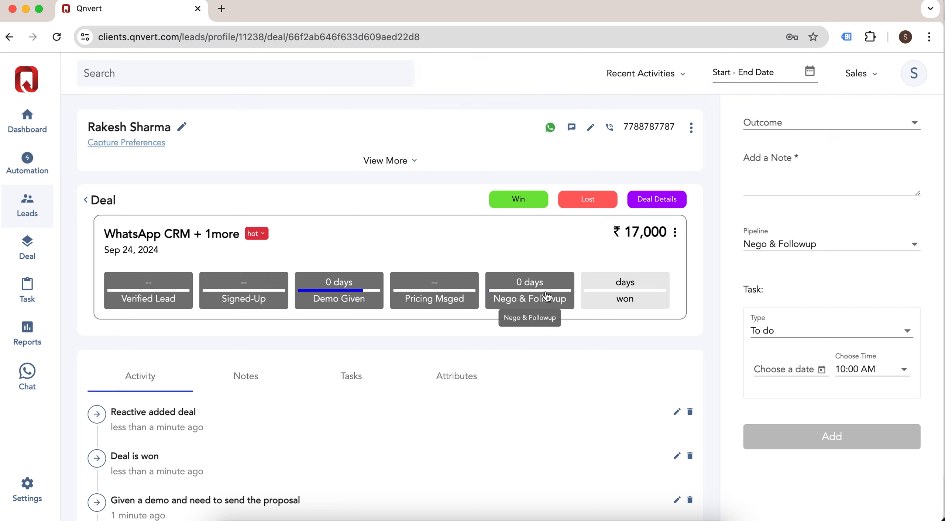
{"action": "left_click", "coordinate": [107, 202]}
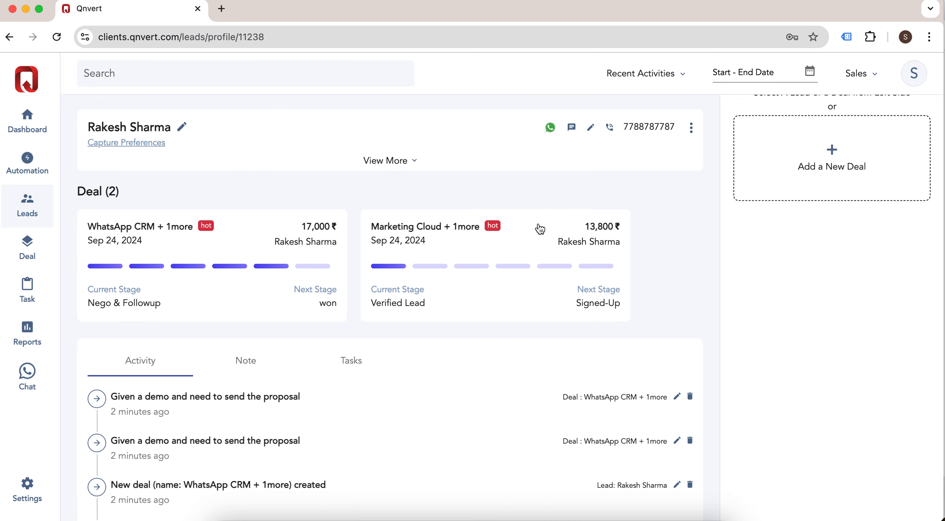
Step: Mark the Marketing Cloud deal as lost with the reason Need more feature
{"action": "left_click", "coordinate": [531, 226]}
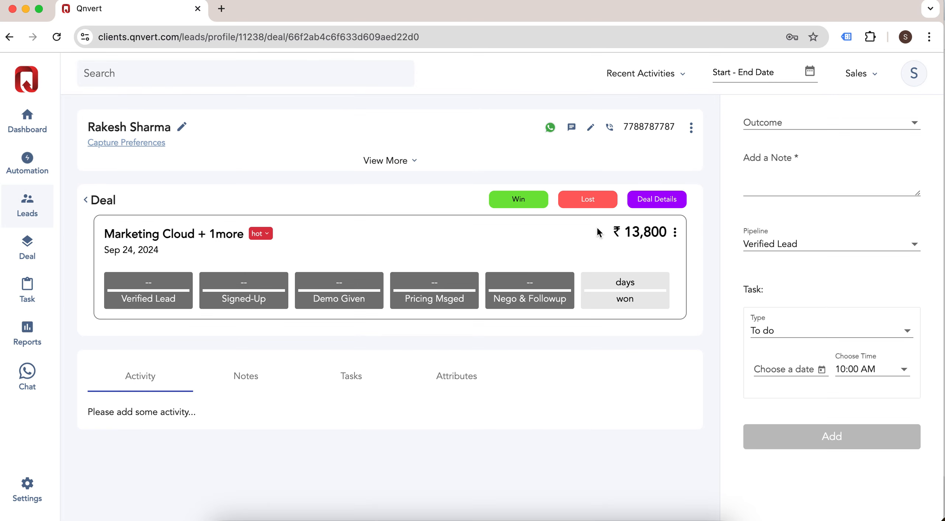
{"action": "left_click", "coordinate": [598, 200]}
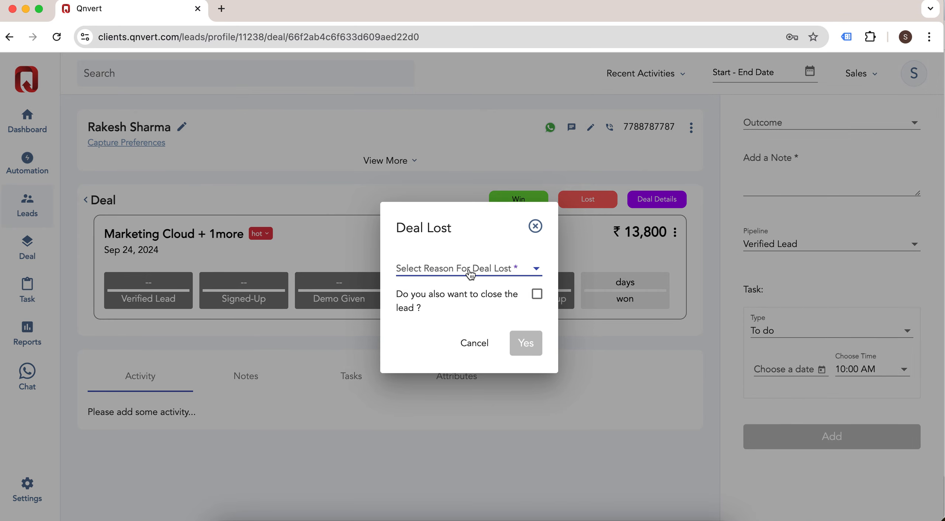
{"action": "left_click", "coordinate": [474, 272]}
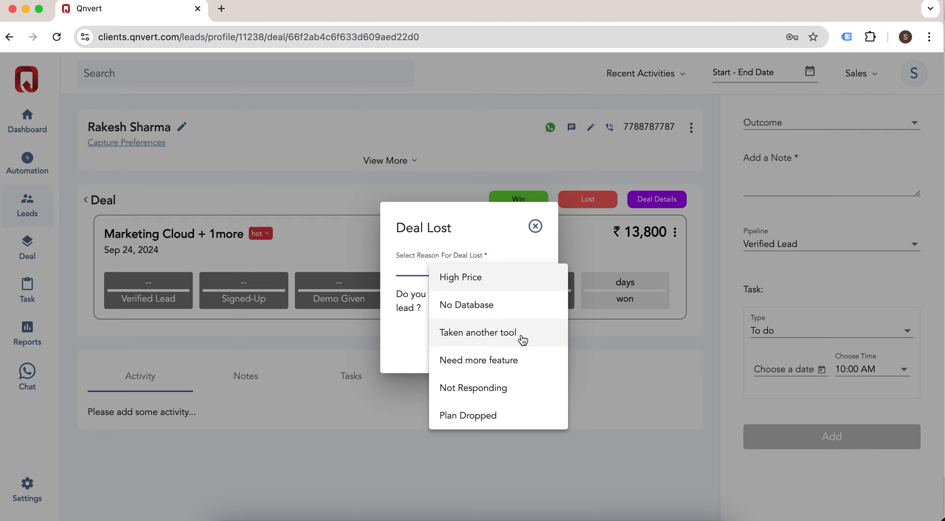
{"action": "left_click", "coordinate": [528, 368]}
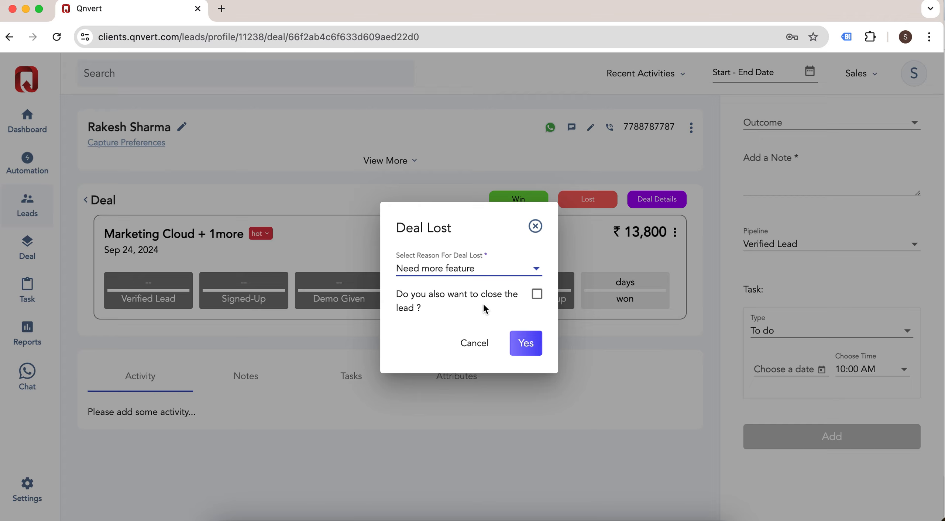
{"action": "left_click", "coordinate": [533, 348]}
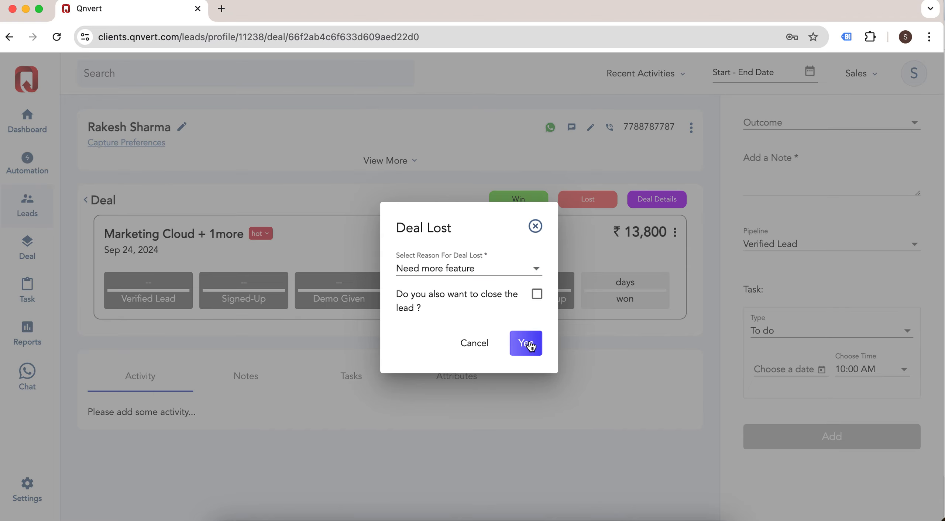
{"action": "left_click", "coordinate": [116, 200]}
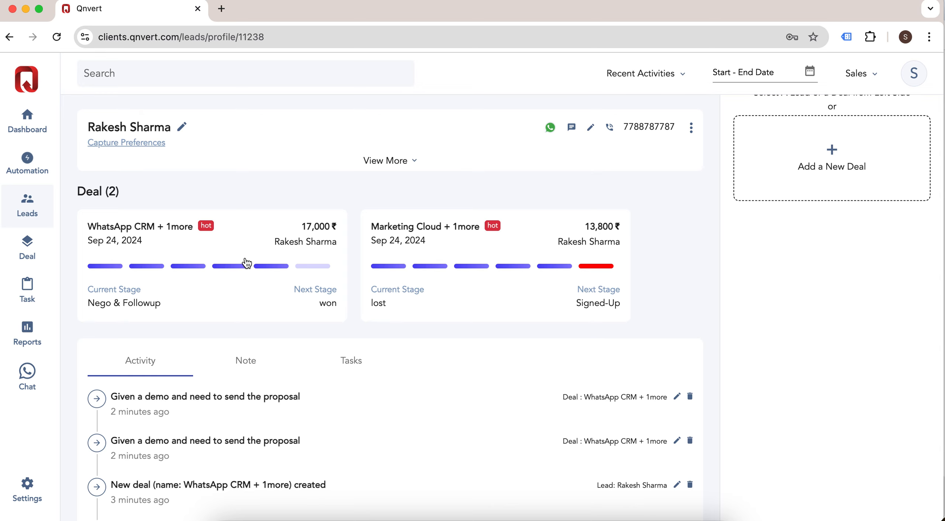
Step: Reactivate the lost Marketing Cloud deal at the Pricing Msged stage
{"action": "left_click", "coordinate": [539, 217]}
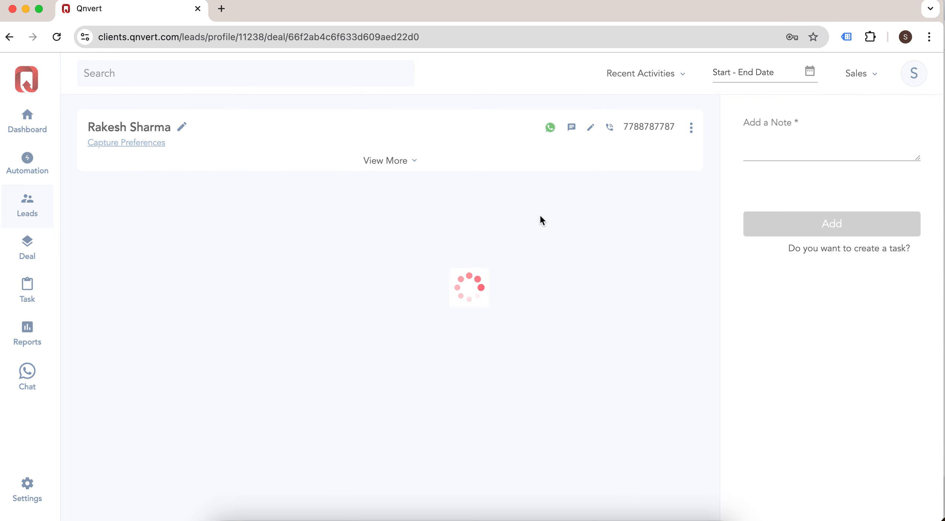
{"action": "left_click", "coordinate": [603, 202]}
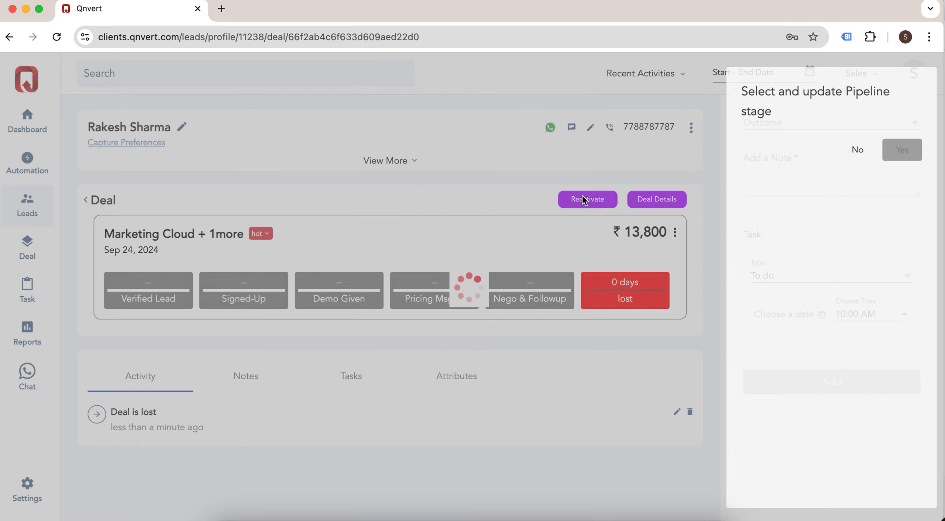
{"action": "left_click", "coordinate": [776, 147]}
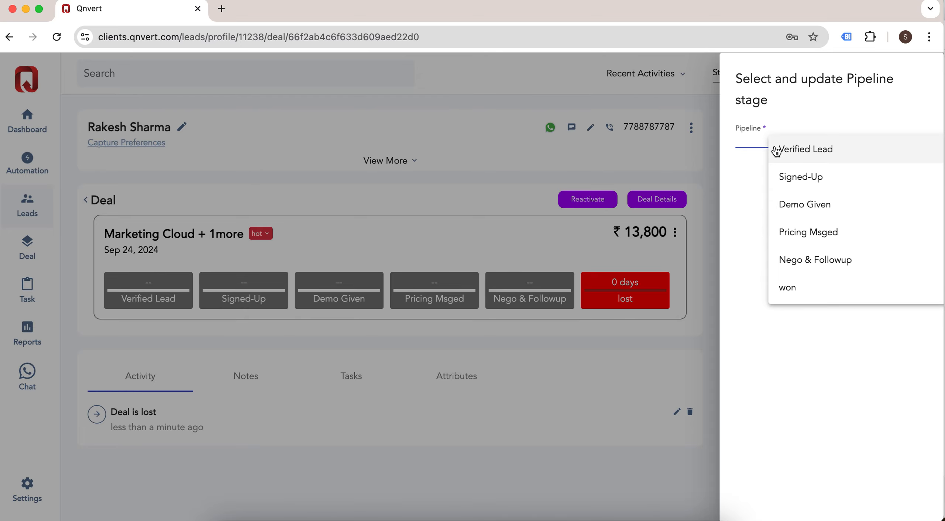
{"action": "left_click", "coordinate": [804, 242]}
{"action": "left_click", "coordinate": [908, 178]}
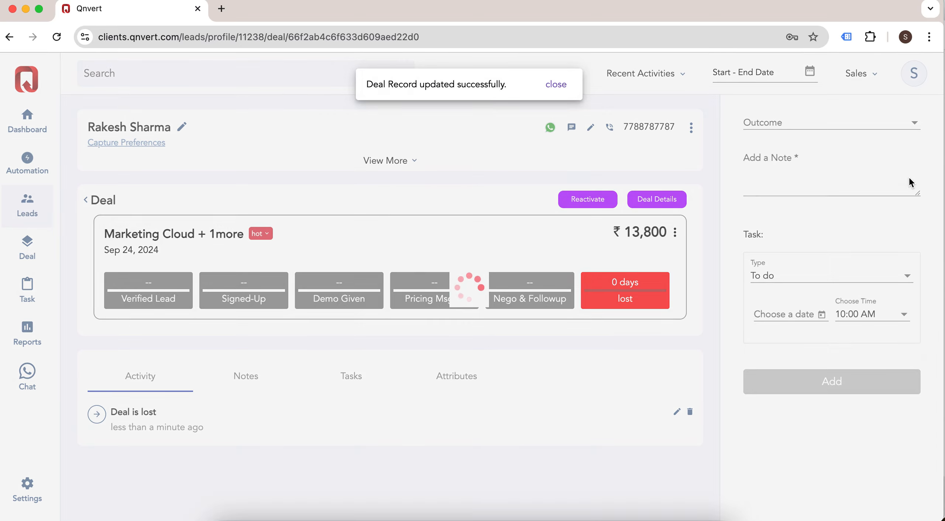
{"action": "left_click", "coordinate": [96, 203]}
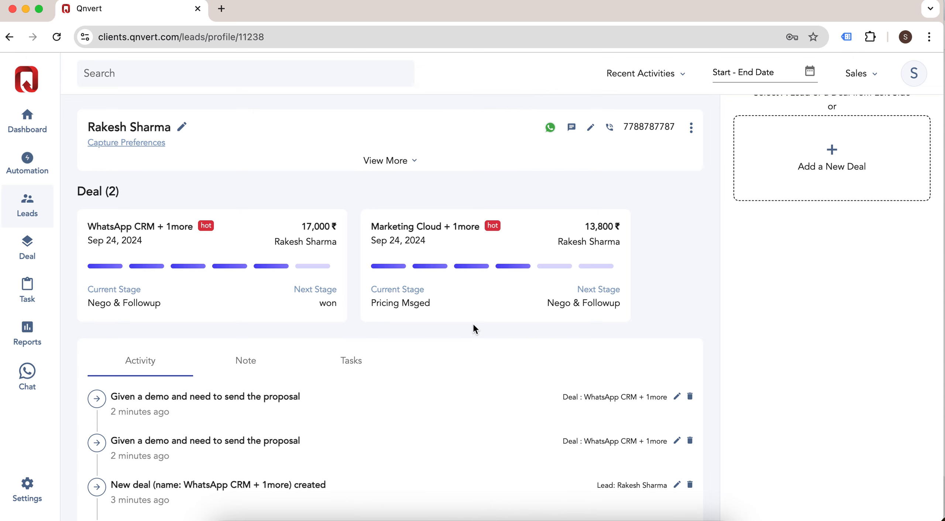
Step: Switch the WhatsApp CRM + 1more deal's tag from hot to Cold
{"action": "scroll", "coordinate": [390, 342], "scroll_direction": "down", "scroll_amount": 5}
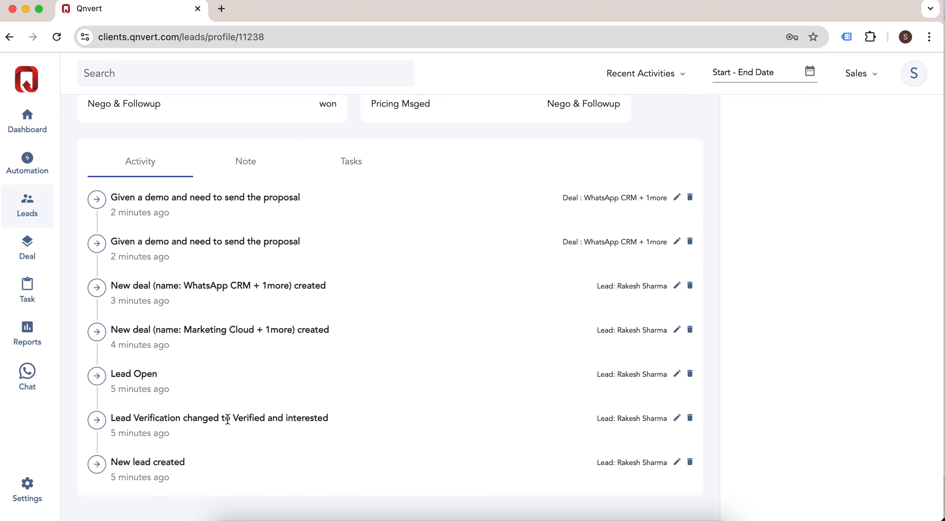
{"action": "scroll", "coordinate": [227, 416], "scroll_direction": "up", "scroll_amount": 6}
{"action": "left_click", "coordinate": [268, 268]}
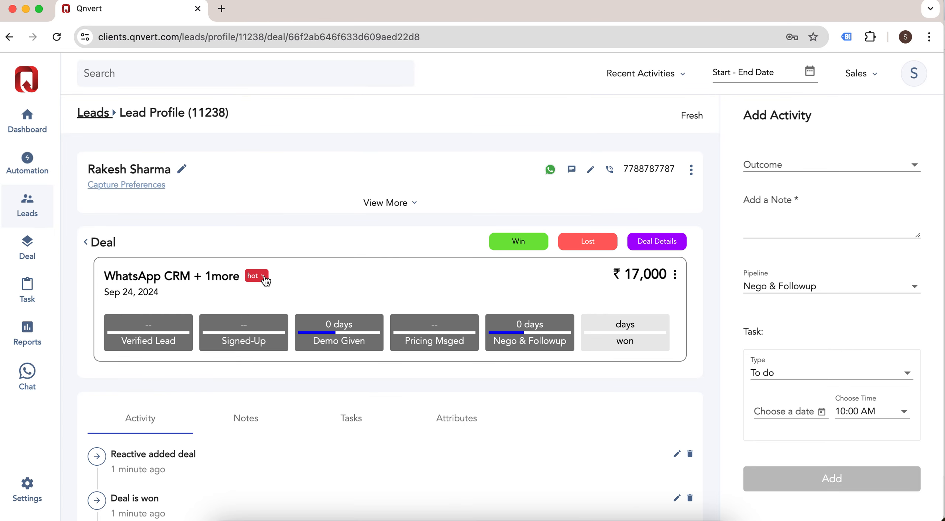
{"action": "left_click", "coordinate": [264, 277]}
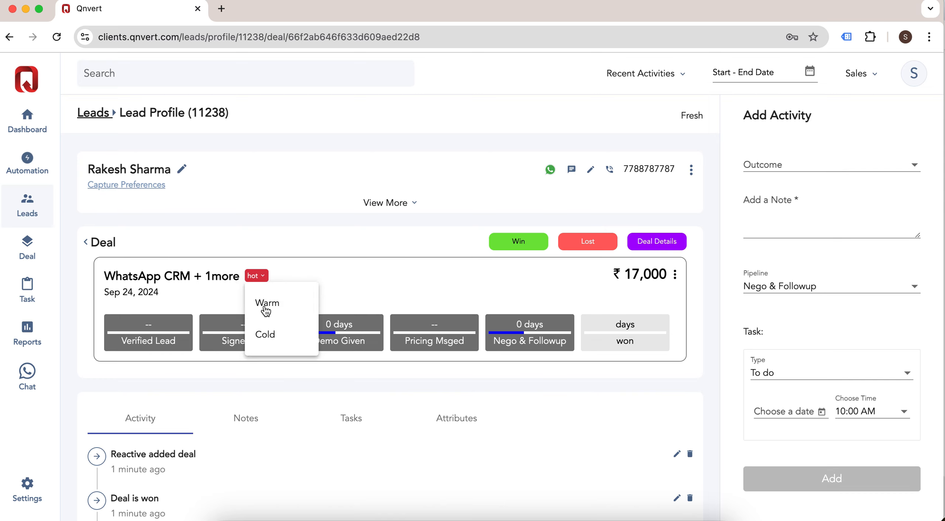
{"action": "left_click", "coordinate": [289, 345]}
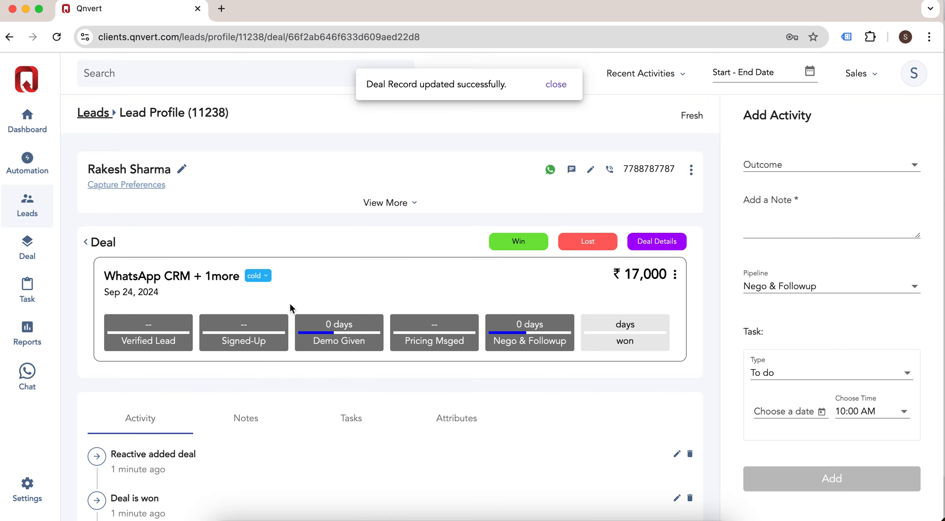
{"action": "left_click", "coordinate": [117, 247]}
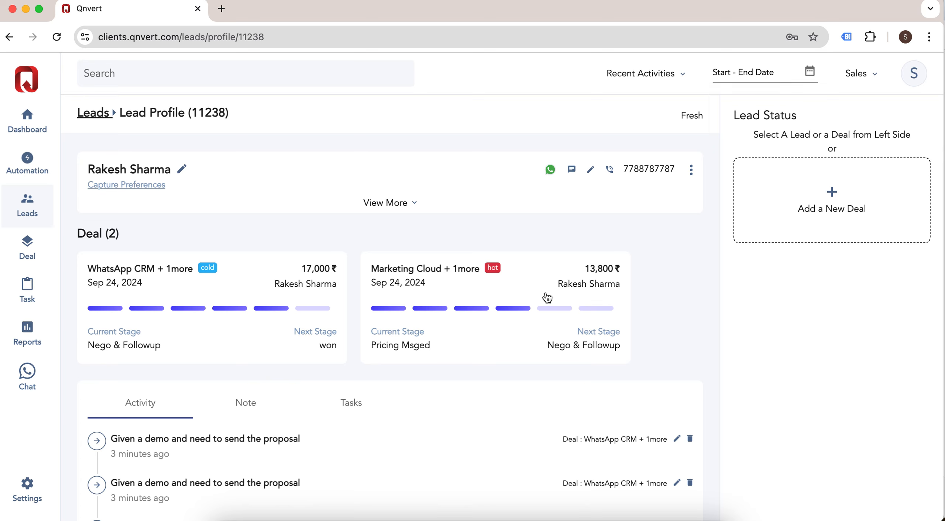
{"action": "left_click", "coordinate": [28, 252]}
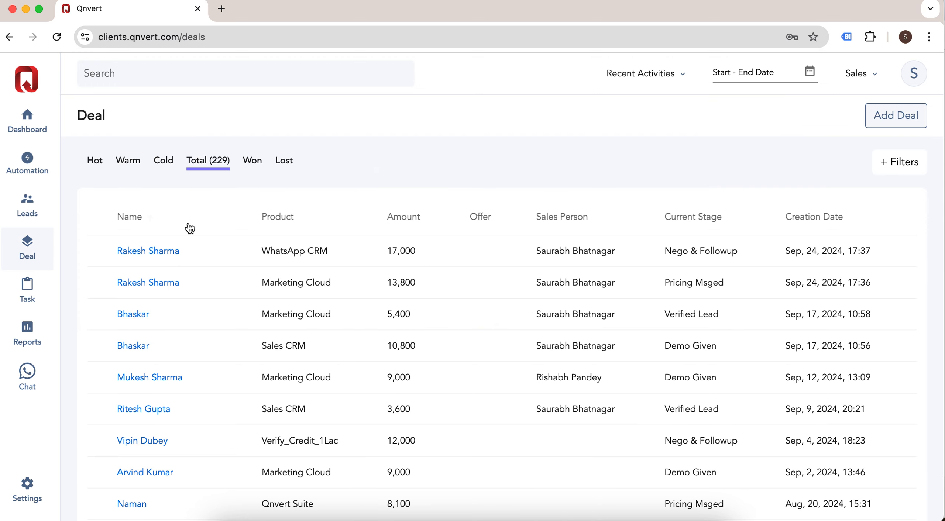
Step: Browse the Hot, Warm, Cold, Lost and Won deal tabs, ending on Hot's 154 deals
{"action": "left_click", "coordinate": [97, 168]}
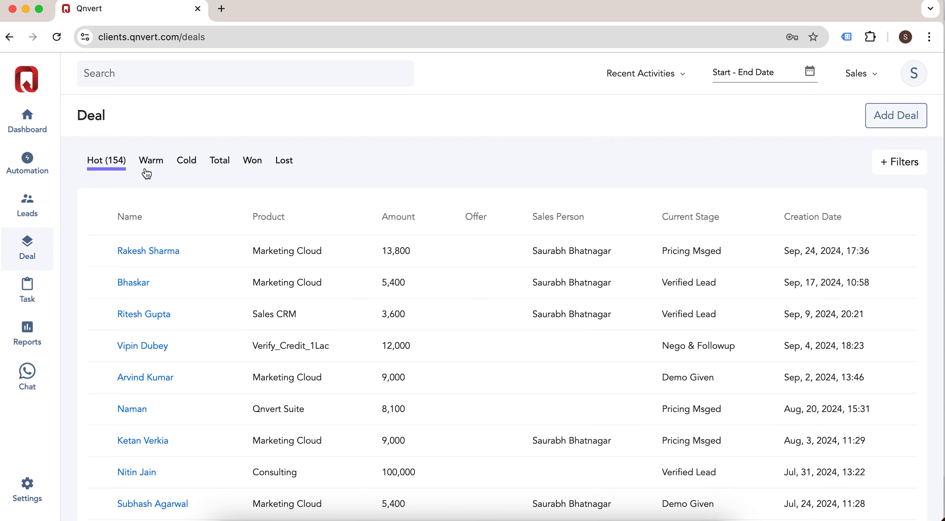
{"action": "left_click", "coordinate": [158, 168]}
{"action": "left_click", "coordinate": [186, 162]}
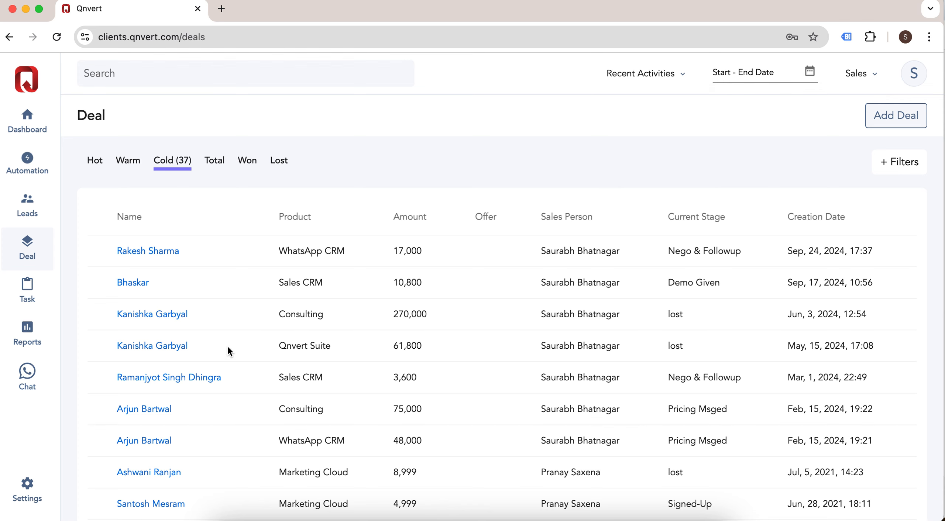
{"action": "left_click", "coordinate": [284, 163]}
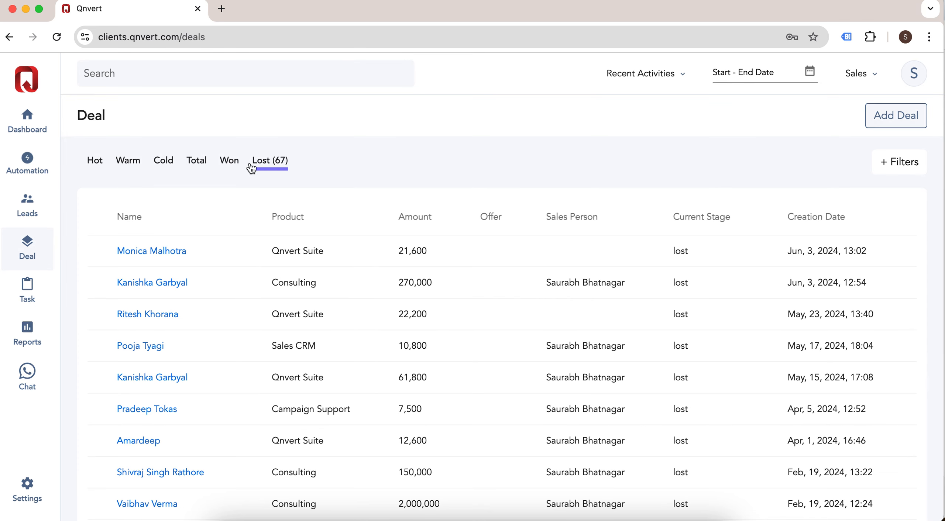
{"action": "left_click", "coordinate": [238, 163]}
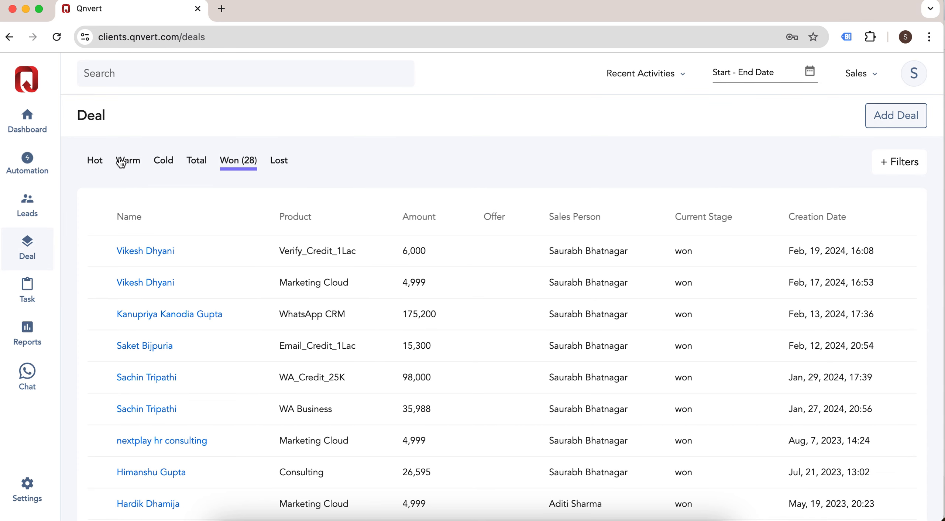
{"action": "left_click", "coordinate": [95, 162]}
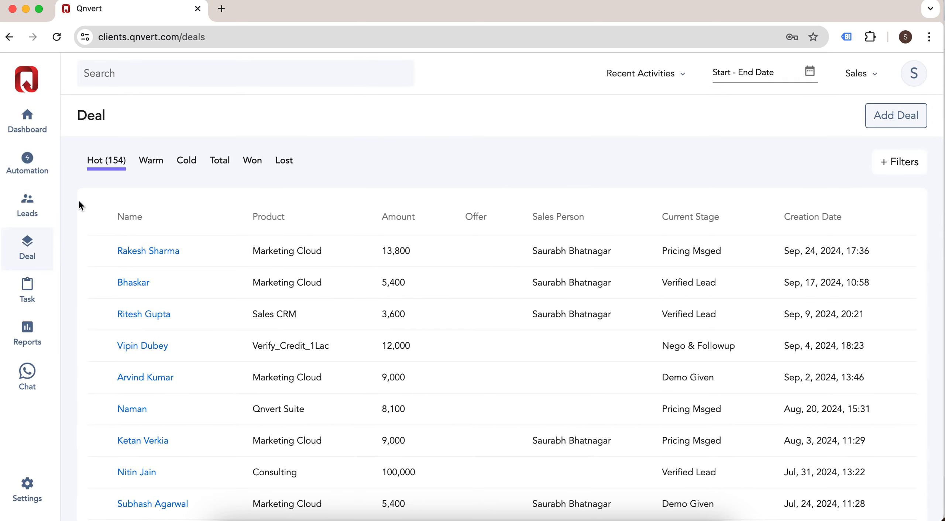
Step: Check the Today, Upcoming and Pending task lists and the dashboard, then go to Automation
{"action": "left_click", "coordinate": [23, 292]}
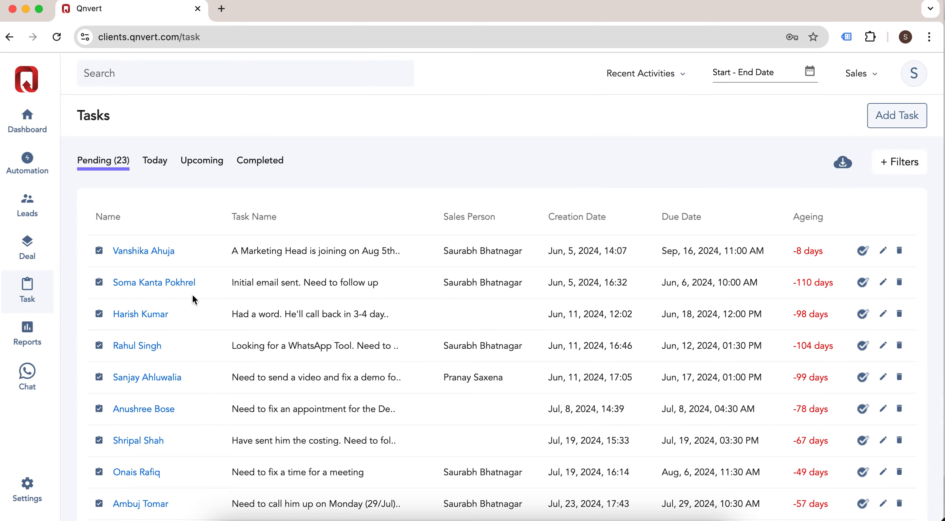
{"action": "left_click", "coordinate": [161, 169]}
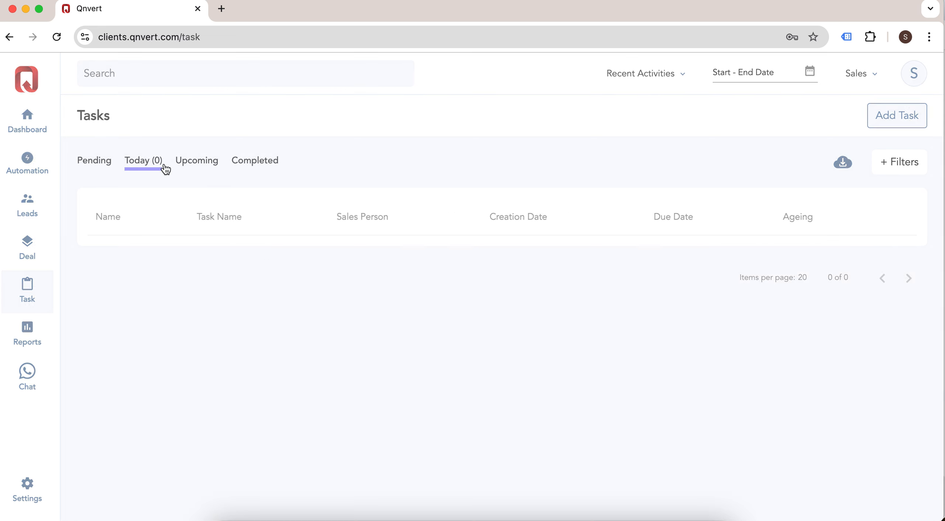
{"action": "left_click", "coordinate": [206, 167]}
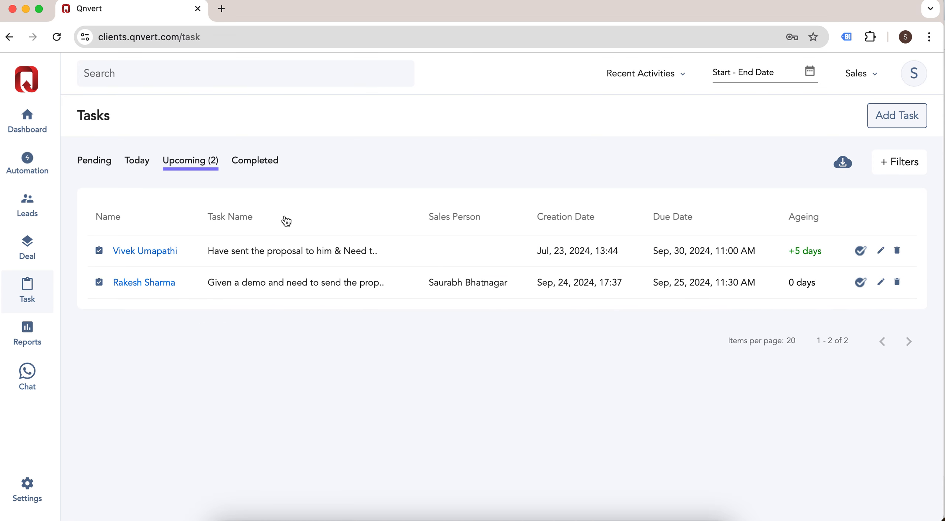
{"action": "left_click", "coordinate": [103, 170]}
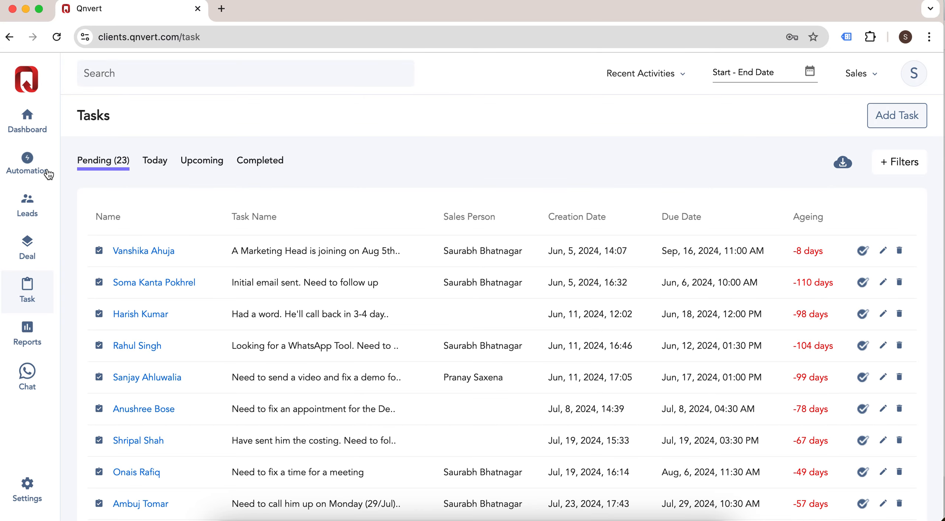
{"action": "left_click", "coordinate": [28, 118]}
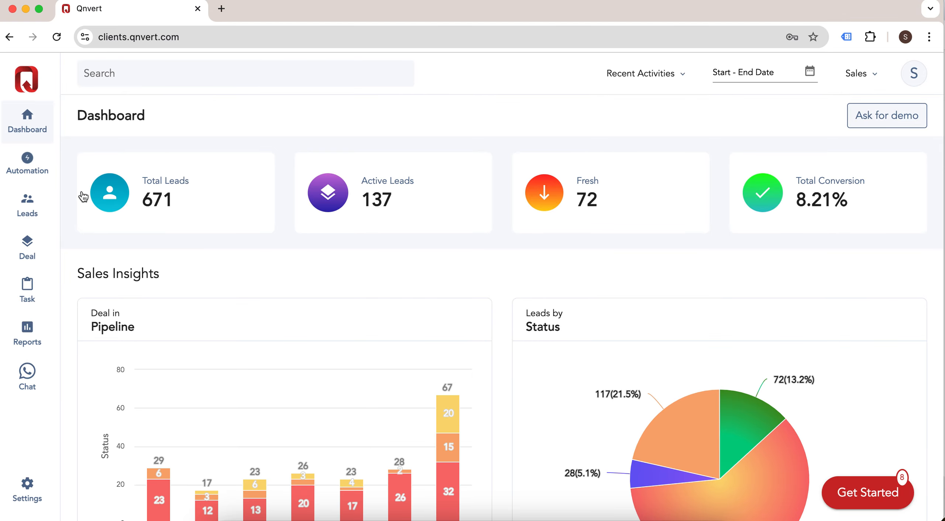
{"action": "left_click", "coordinate": [28, 161]}
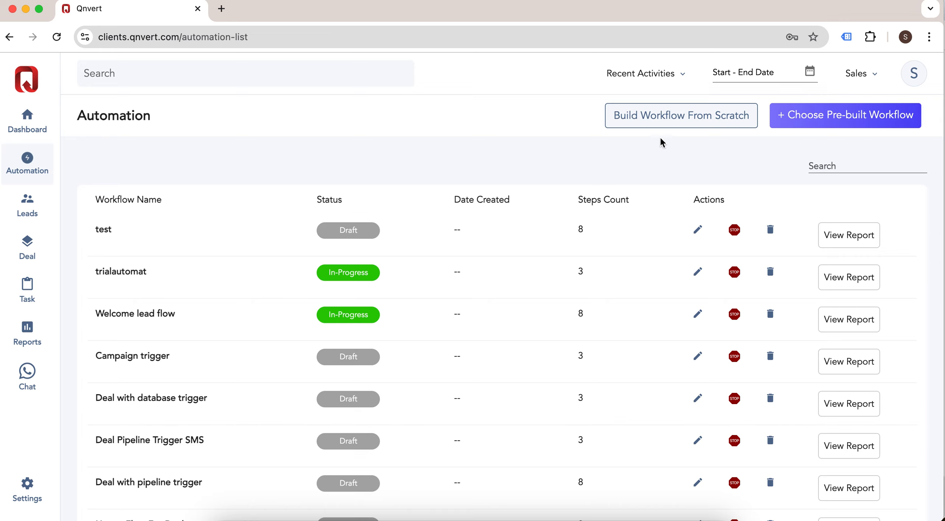
Step: Choose Build Workflow From Scratch to get a blank workflow with only a trigger and Exit
{"action": "left_click", "coordinate": [663, 116]}
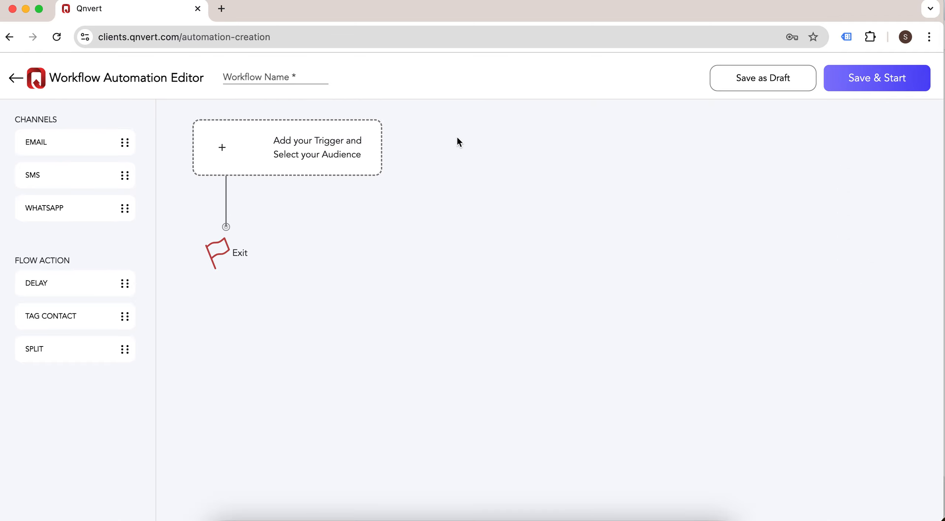
Step: Set the workflow trigger to Lead, event Status, value Fresh, and save it
{"action": "left_click", "coordinate": [328, 140]}
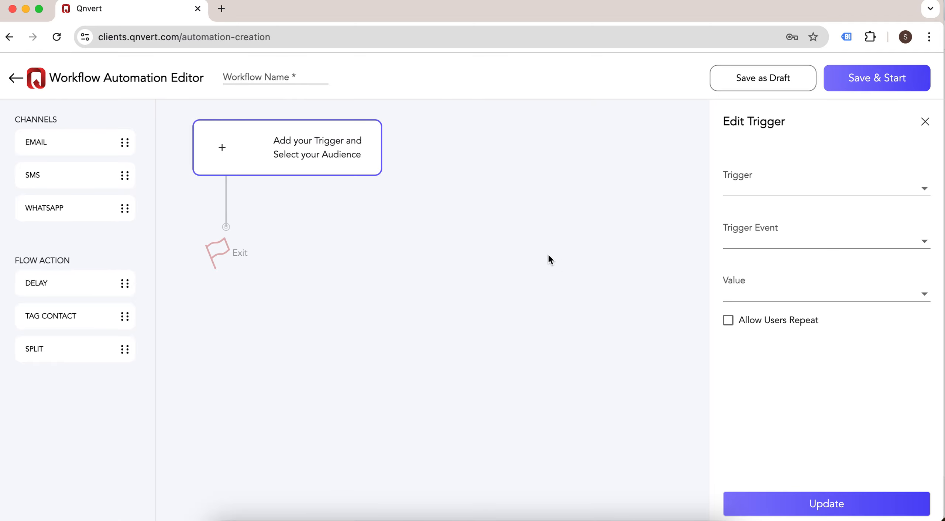
{"action": "left_click", "coordinate": [756, 192]}
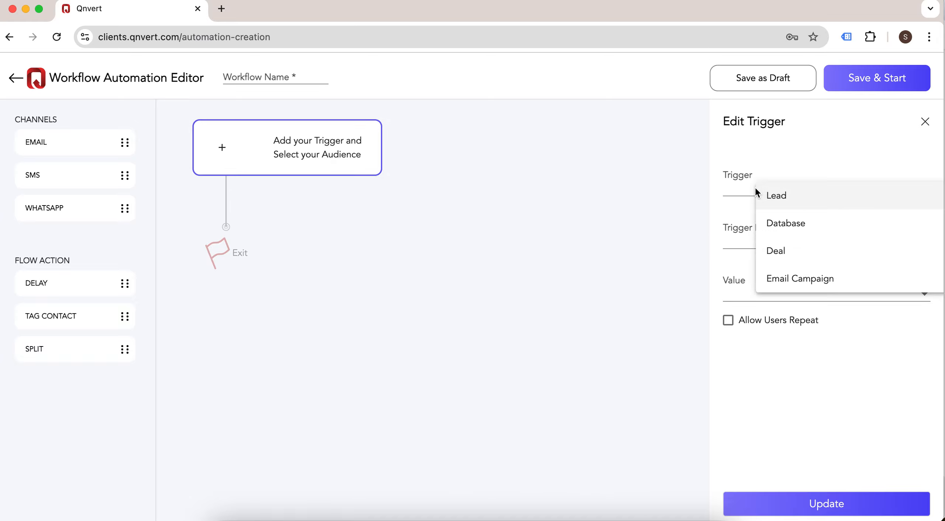
{"action": "left_click", "coordinate": [800, 203]}
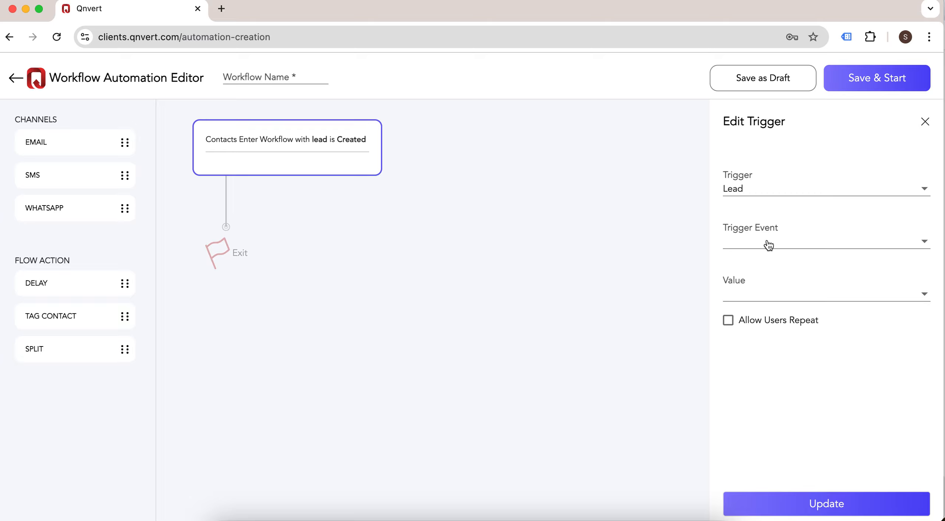
{"action": "left_click", "coordinate": [769, 243]}
{"action": "left_click", "coordinate": [808, 257]}
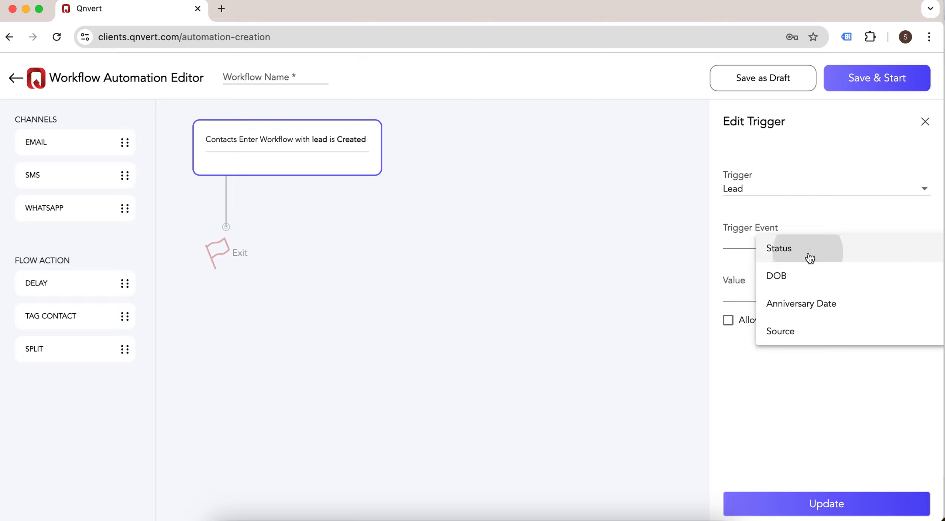
{"action": "left_click", "coordinate": [767, 296]}
{"action": "left_click", "coordinate": [800, 307]}
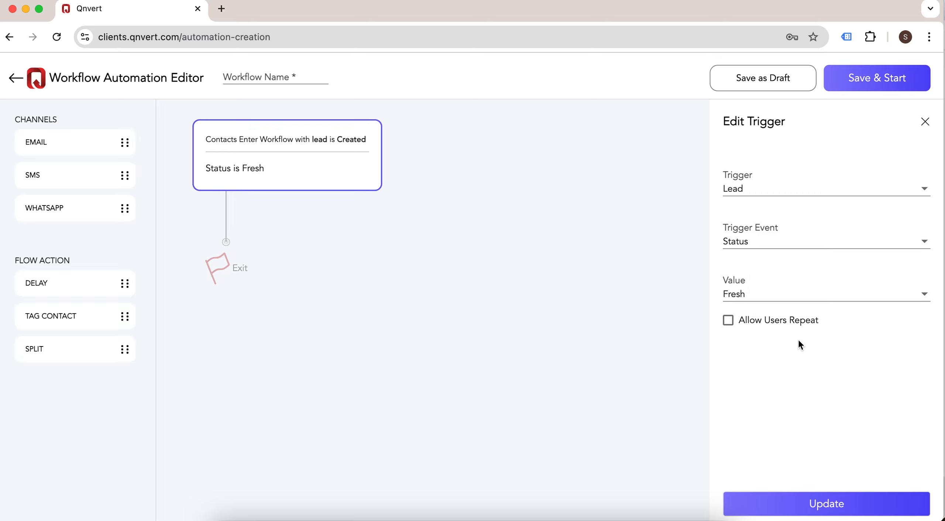
{"action": "left_click", "coordinate": [817, 509]}
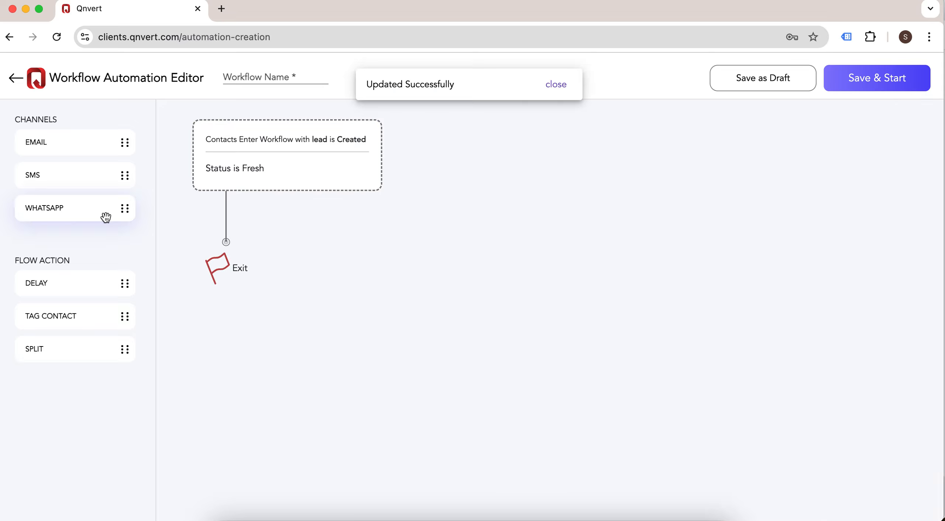
Step: Insert a WhatsApp step using the waba template after the trigger, followed by a delay step
{"action": "left_click_drag", "start_coordinate": [83, 213], "coordinate": [227, 224]}
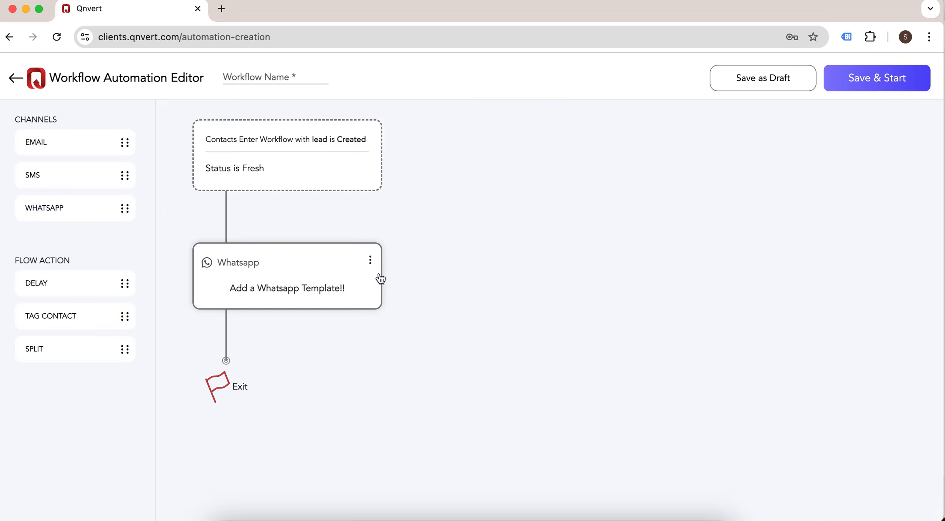
{"action": "left_click", "coordinate": [343, 264]}
{"action": "left_click", "coordinate": [828, 235]}
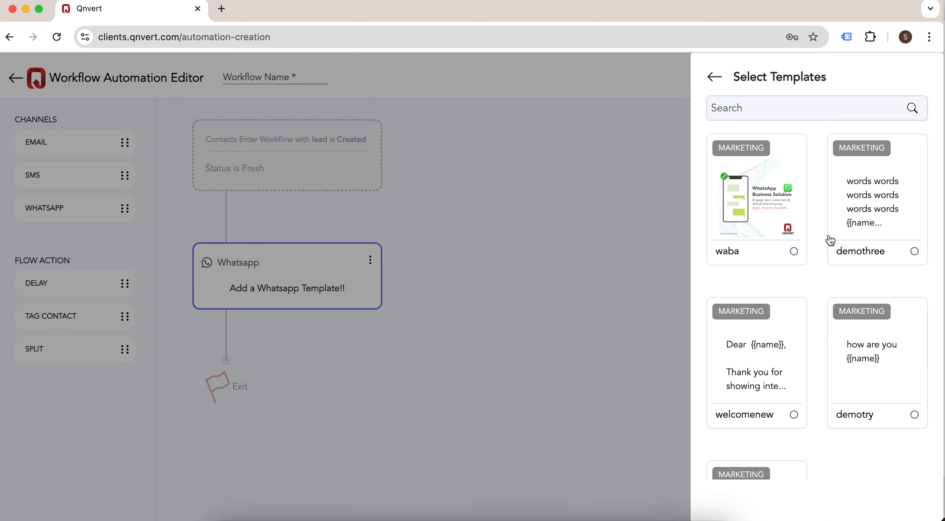
{"action": "left_click", "coordinate": [774, 254]}
{"action": "scroll", "coordinate": [817, 368], "scroll_direction": "down", "scroll_amount": 4}
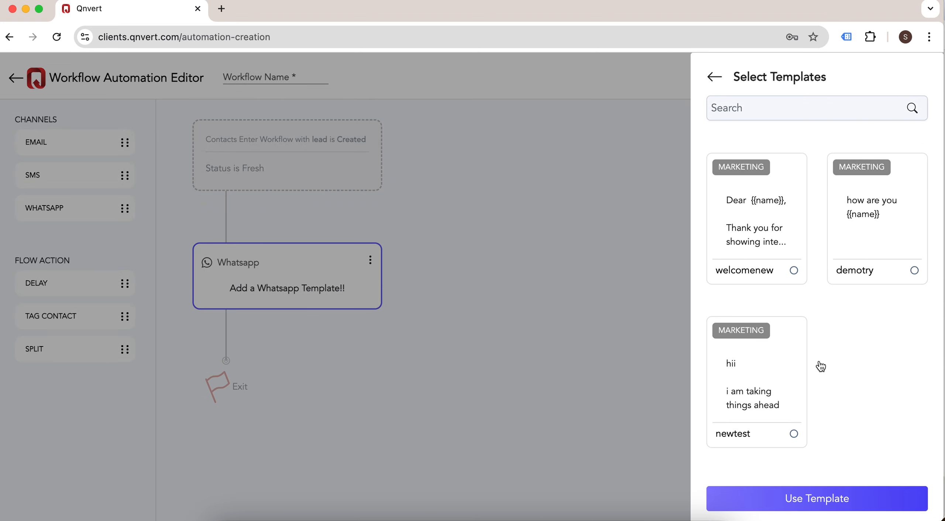
{"action": "scroll", "coordinate": [817, 314], "scroll_direction": "up", "scroll_amount": 4}
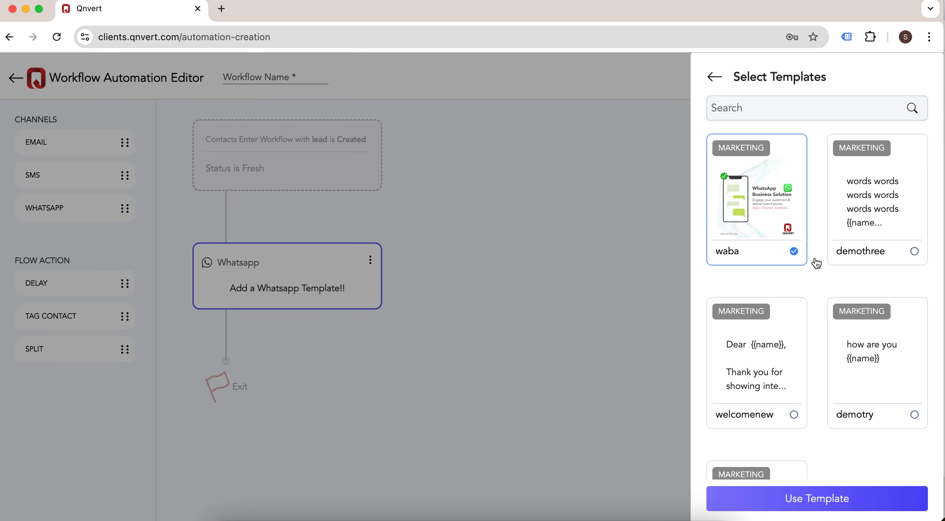
{"action": "left_click", "coordinate": [853, 502]}
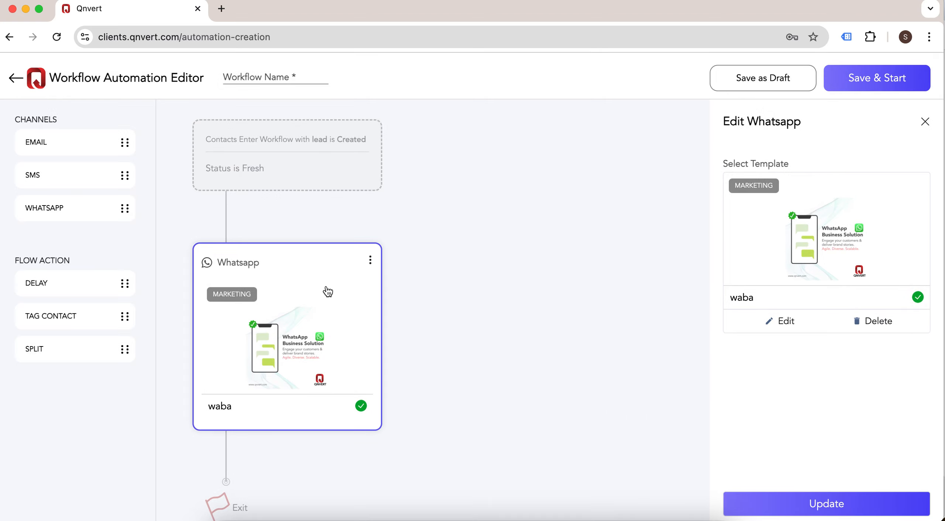
{"action": "left_click", "coordinate": [849, 506]}
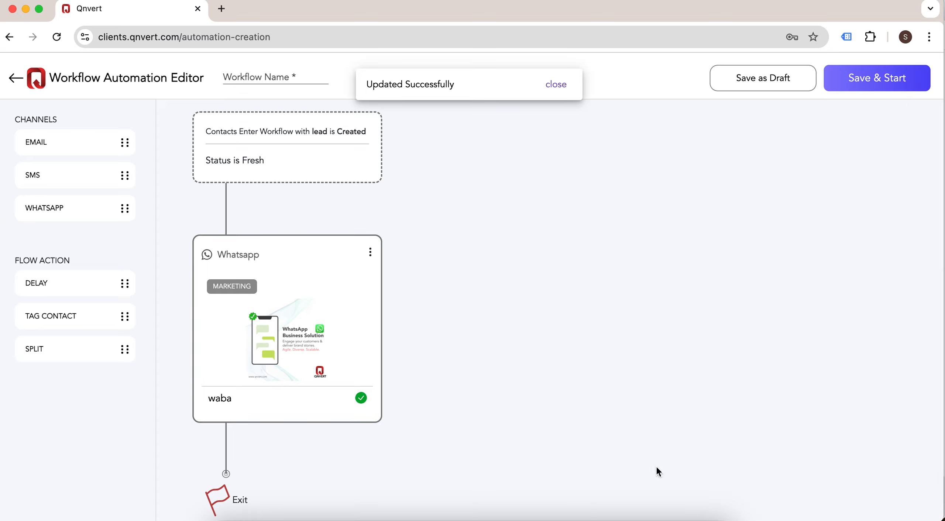
{"action": "left_click_drag", "start_coordinate": [73, 283], "coordinate": [228, 451]}
Step: Set the delay step to wait 2 Hours
{"action": "scroll", "coordinate": [516, 368], "scroll_direction": "down", "scroll_amount": 3}
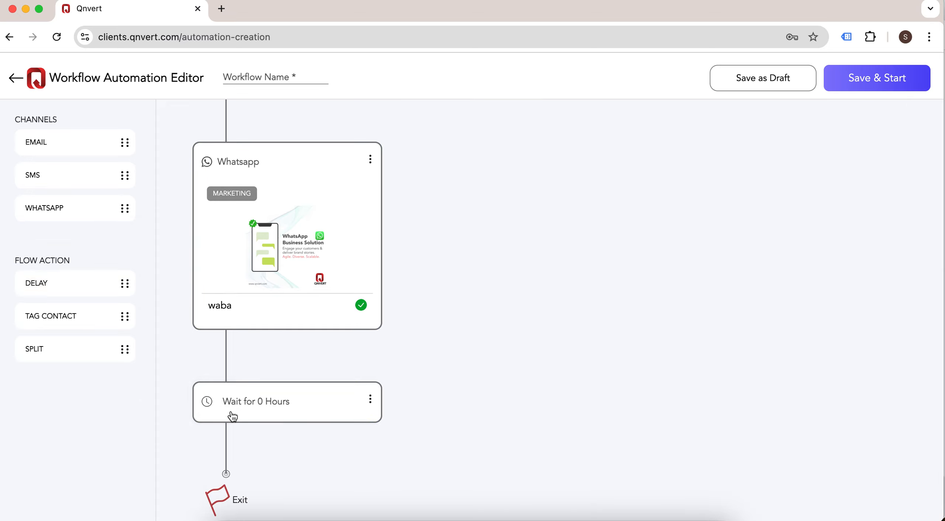
{"action": "left_click", "coordinate": [283, 407]}
{"action": "left_click", "coordinate": [748, 325]}
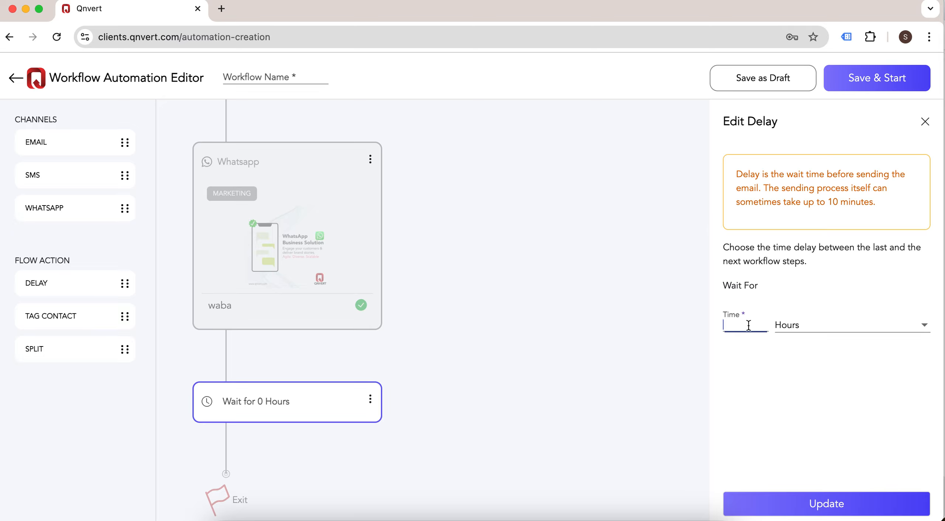
{"action": "type", "text": "2"}
{"action": "left_click", "coordinate": [818, 327]}
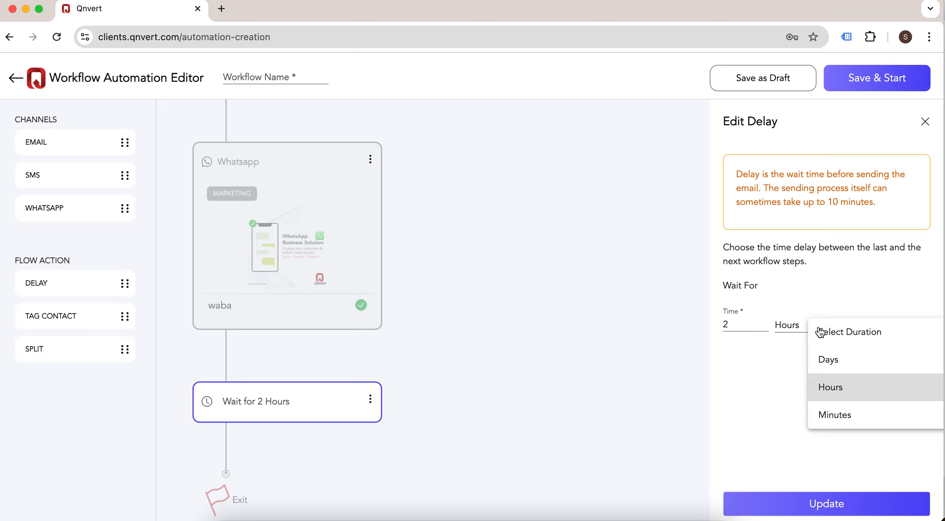
{"action": "left_click", "coordinate": [857, 390]}
{"action": "left_click", "coordinate": [826, 508]}
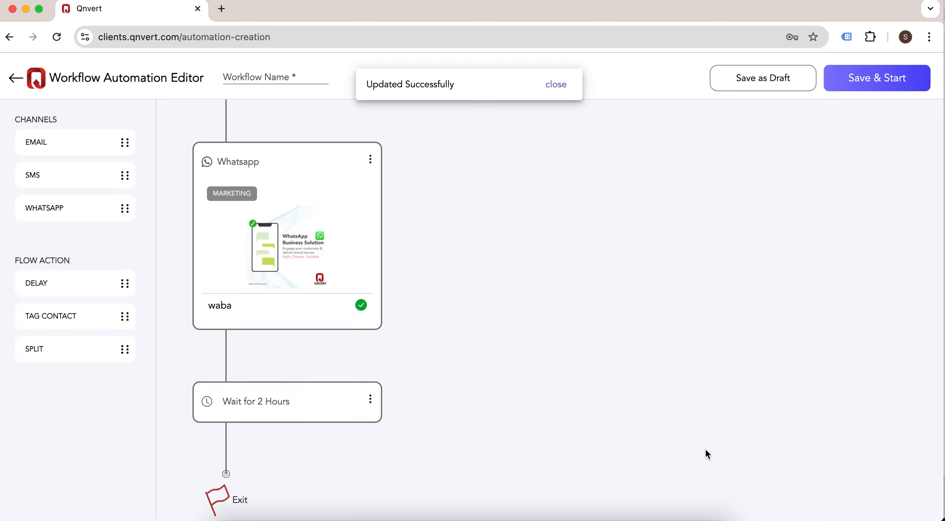
Step: Add a Split step below the wait that checks whether Lead Status is Active
{"action": "scroll", "coordinate": [412, 289], "scroll_direction": "down", "scroll_amount": 1}
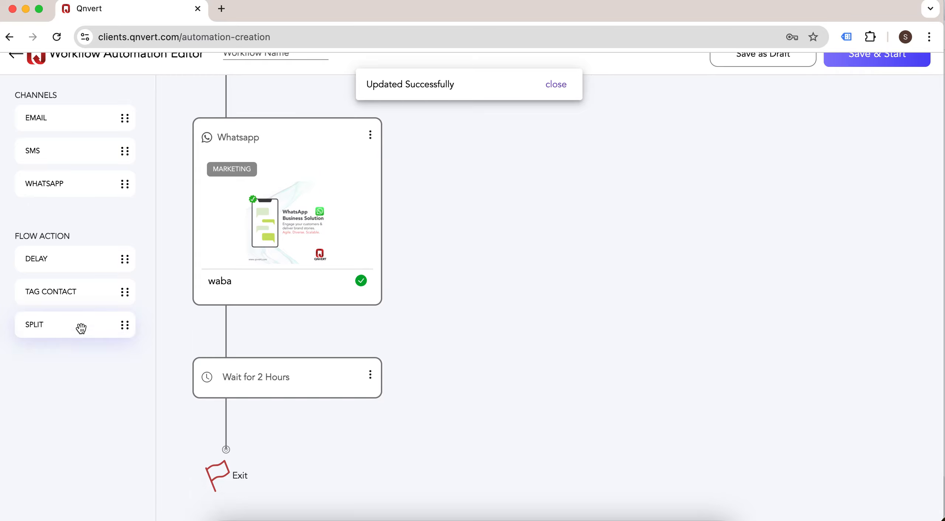
{"action": "left_click_drag", "start_coordinate": [70, 321], "coordinate": [235, 432]}
{"action": "scroll", "coordinate": [430, 325], "scroll_direction": "down", "scroll_amount": 5}
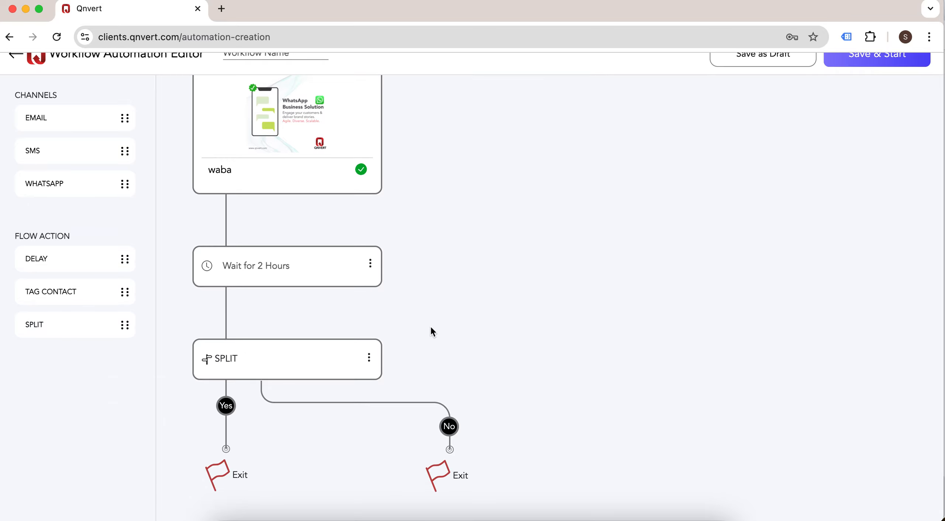
{"action": "left_click", "coordinate": [275, 360]}
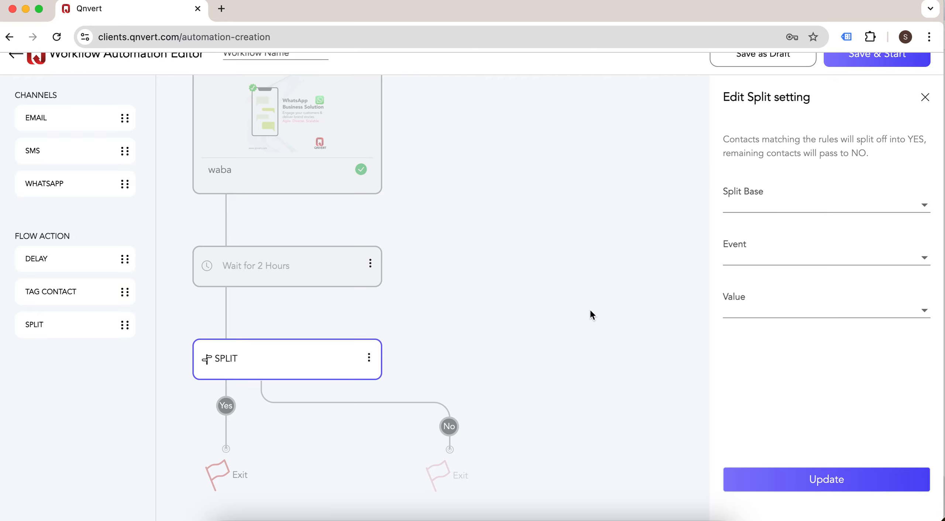
{"action": "left_click", "coordinate": [807, 209]}
{"action": "left_click", "coordinate": [805, 214]}
{"action": "left_click", "coordinate": [798, 265]}
{"action": "left_click", "coordinate": [826, 271]}
{"action": "left_click", "coordinate": [787, 314]}
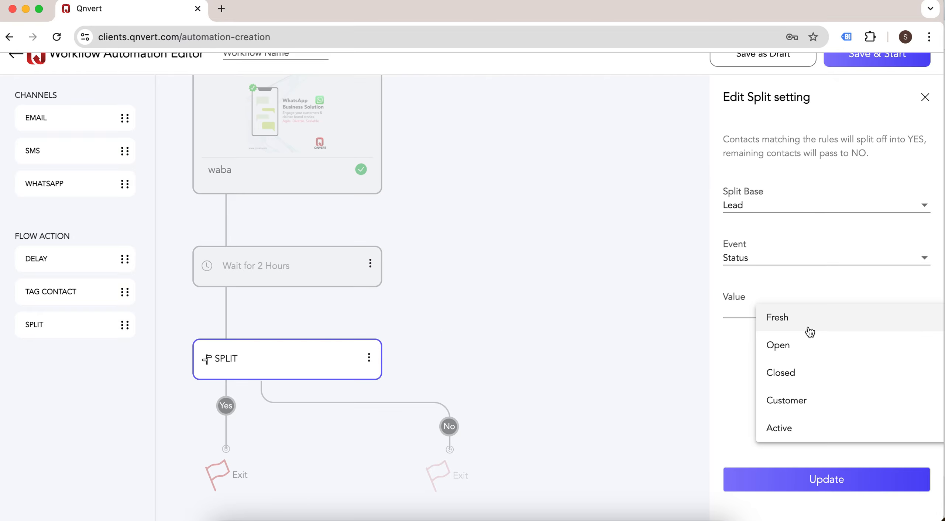
{"action": "left_click", "coordinate": [816, 434]}
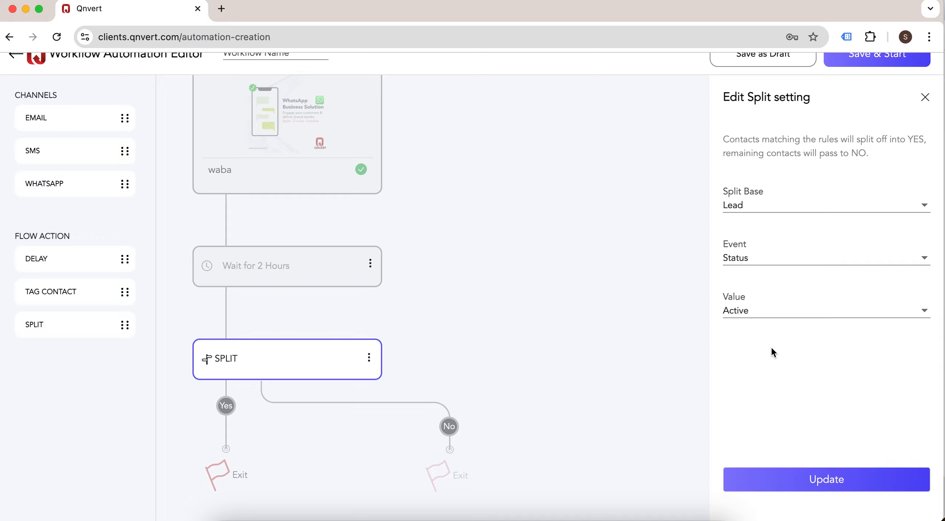
{"action": "left_click", "coordinate": [810, 480]}
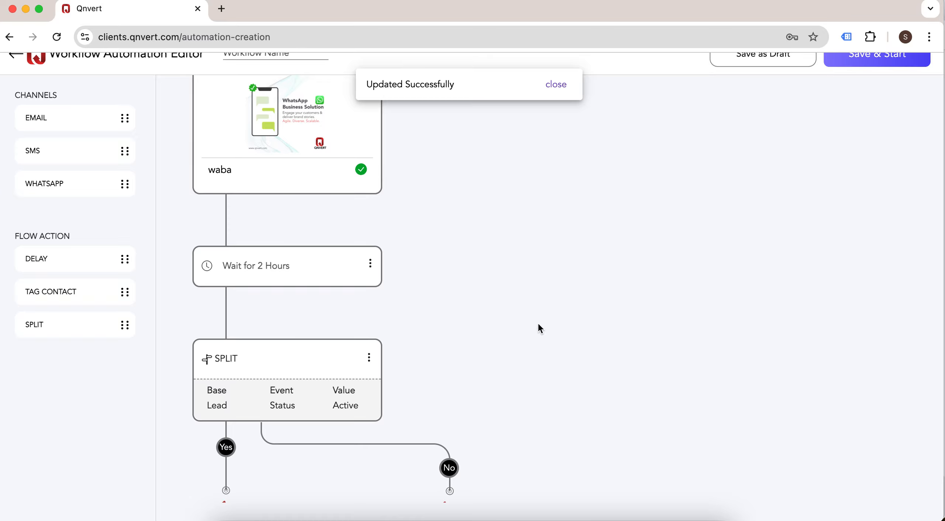
{"action": "scroll", "coordinate": [540, 327], "scroll_direction": "down", "scroll_amount": 2}
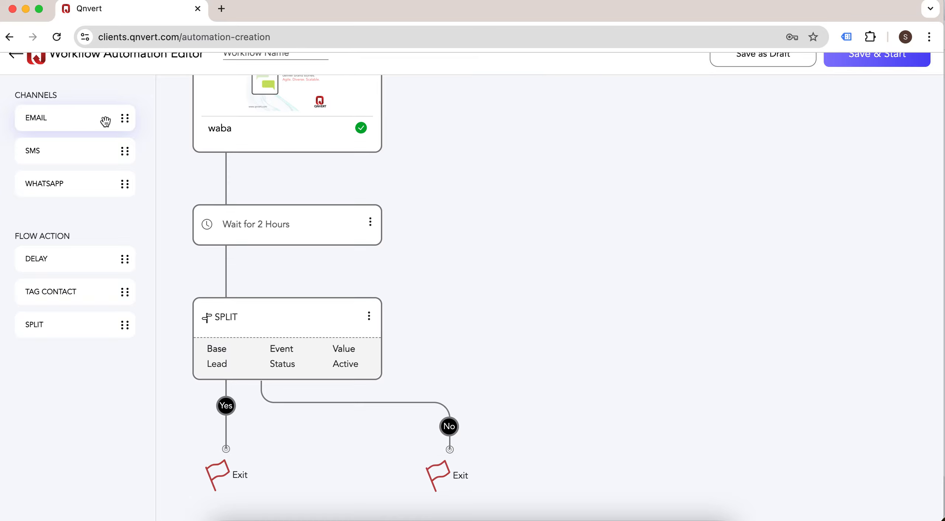
Step: Add an Email step on the split's Yes branch and an SMS step on No
{"action": "left_click_drag", "start_coordinate": [103, 120], "coordinate": [239, 440]}
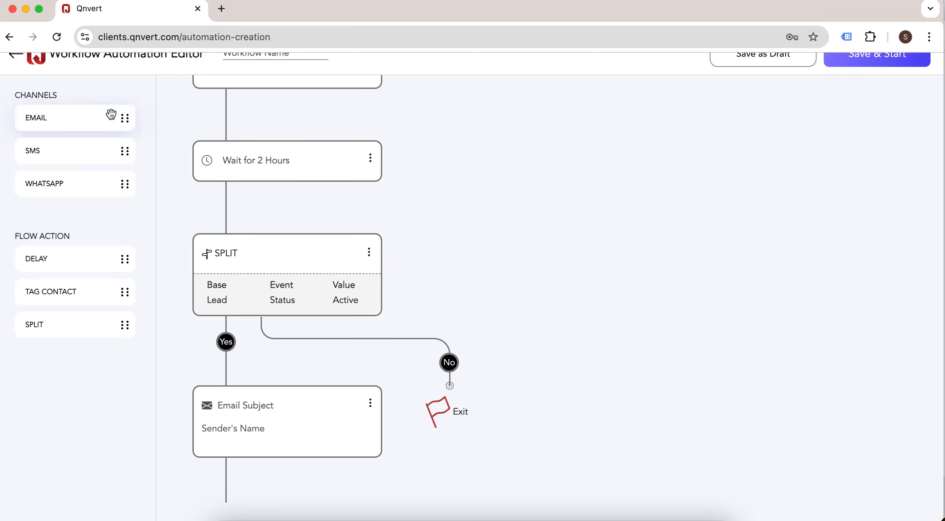
{"action": "left_click_drag", "start_coordinate": [87, 150], "coordinate": [453, 366]}
{"action": "scroll", "coordinate": [488, 243], "scroll_direction": "up", "scroll_amount": 7}
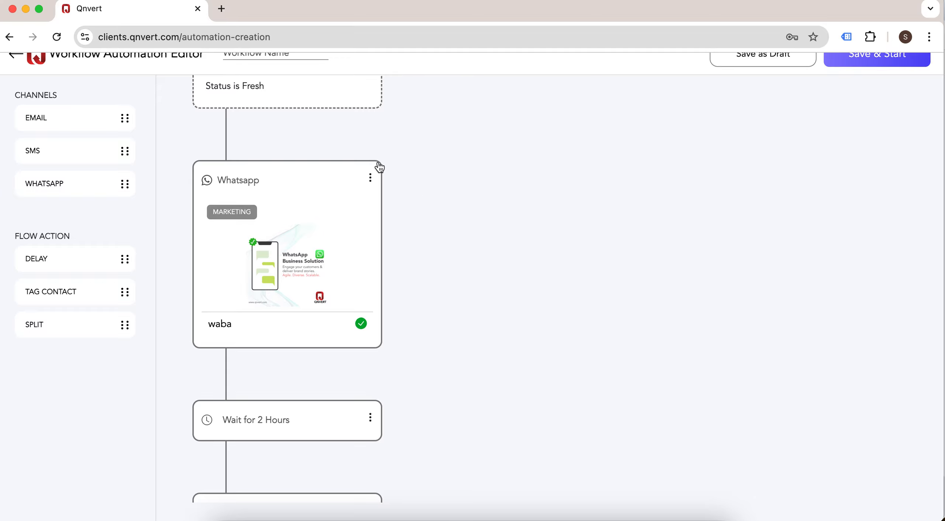
{"action": "scroll", "coordinate": [382, 236], "scroll_direction": "up", "scroll_amount": 2}
{"action": "scroll", "coordinate": [444, 331], "scroll_direction": "down", "scroll_amount": 5}
{"action": "scroll", "coordinate": [446, 331], "scroll_direction": "down", "scroll_amount": 5}
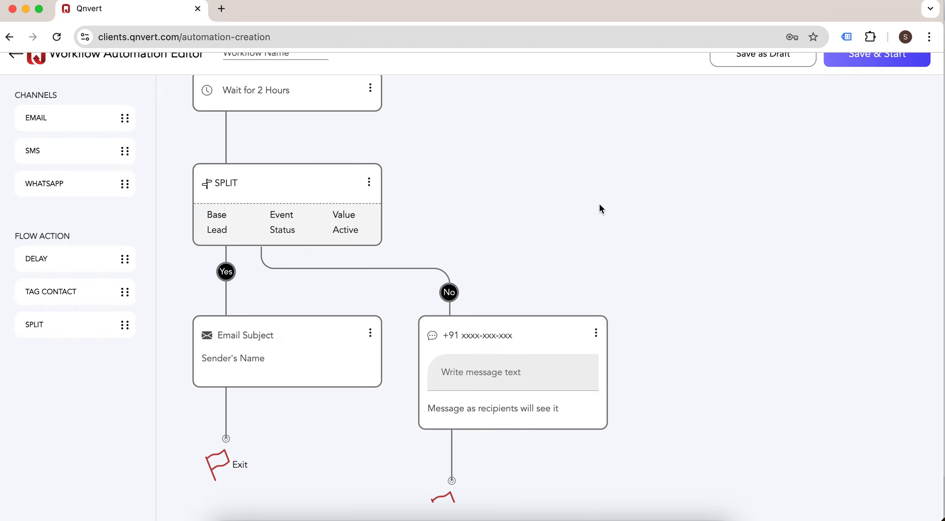
Step: Name the workflow 'test sales'
{"action": "scroll", "coordinate": [600, 205], "scroll_direction": "up", "scroll_amount": 10}
{"action": "scroll", "coordinate": [399, 125], "scroll_direction": "up", "scroll_amount": 1}
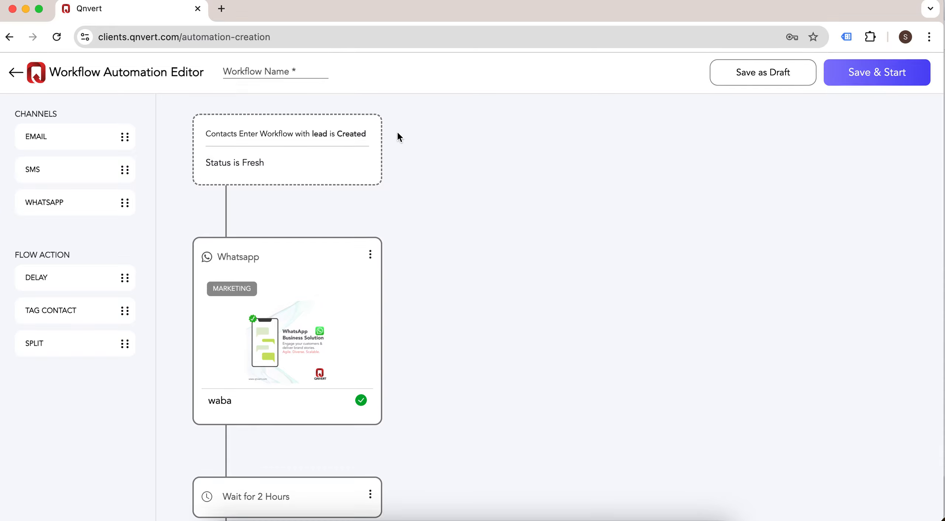
{"action": "left_click", "coordinate": [317, 74]}
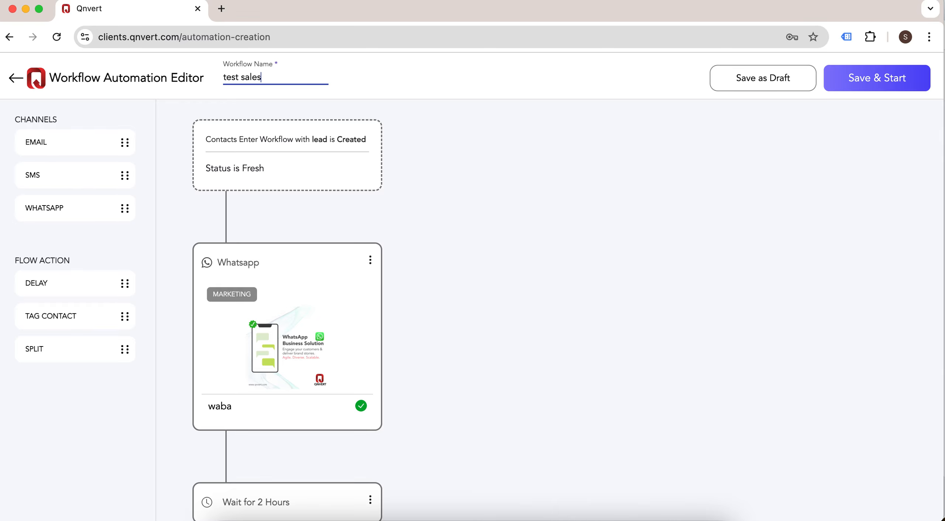
Step: Save 'test sales' as an 8-step Draft, reopen it, then leave the editor without saving
{"action": "left_click", "coordinate": [779, 78]}
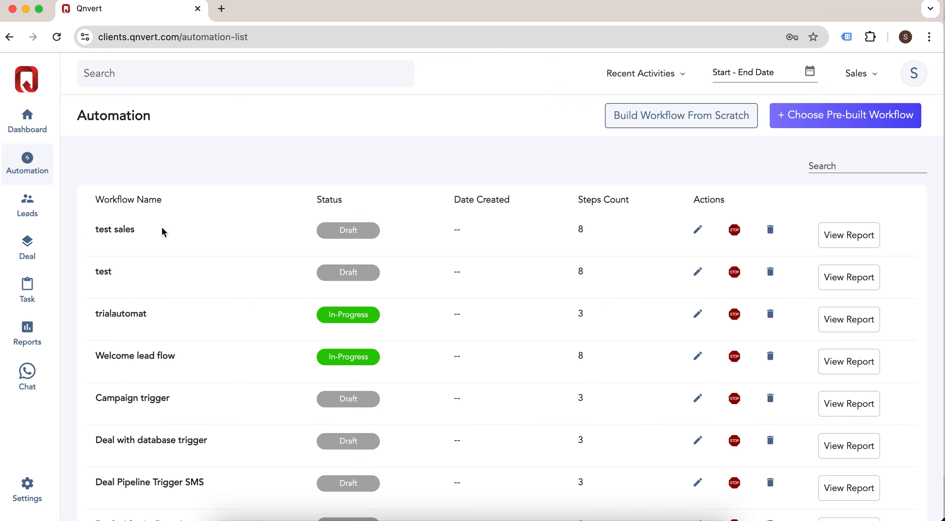
{"action": "left_click", "coordinate": [699, 231]}
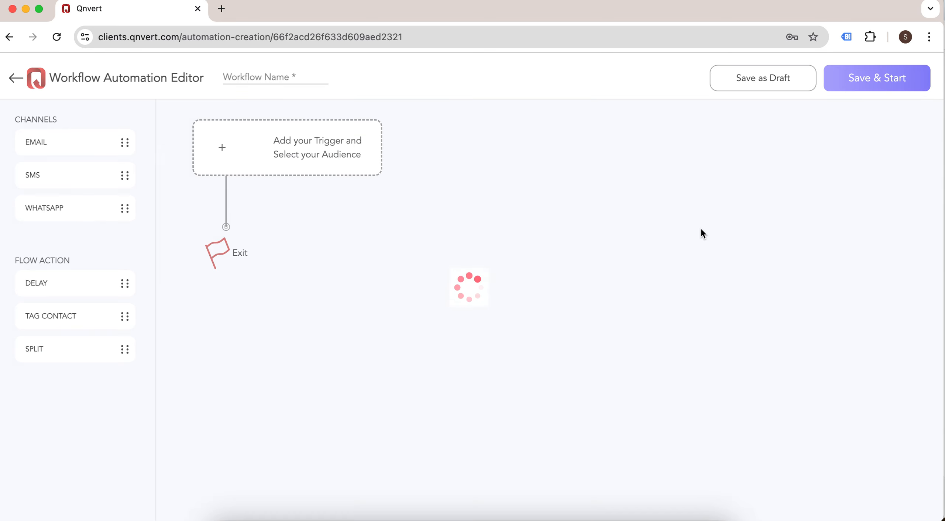
{"action": "left_click", "coordinate": [14, 79]}
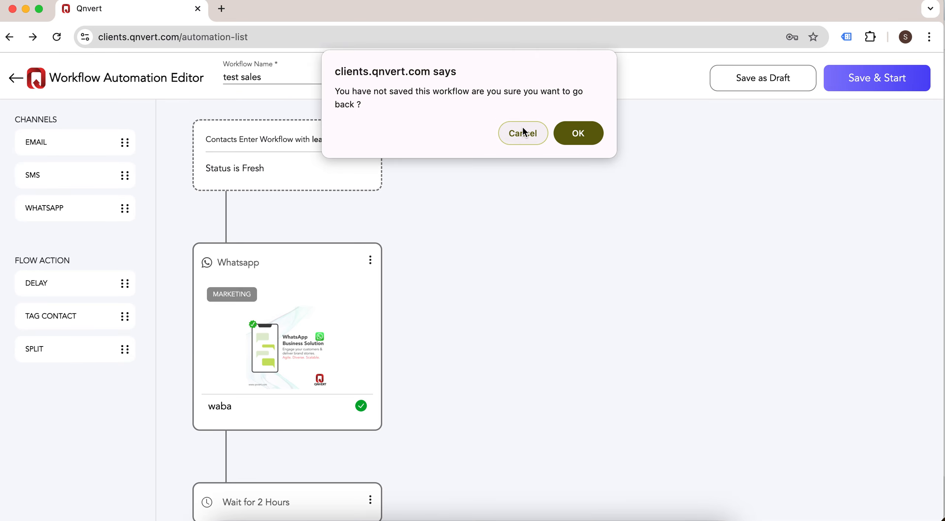
{"action": "left_click", "coordinate": [578, 133]}
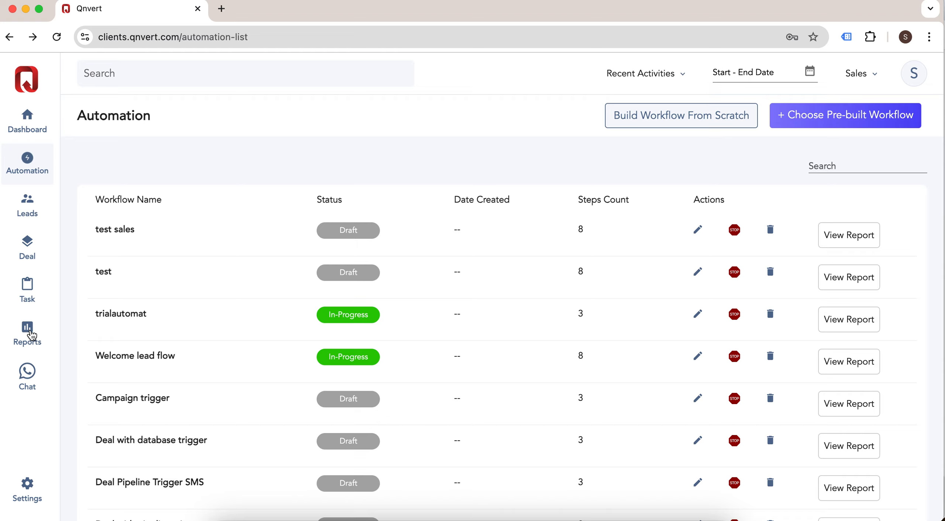
Step: Review the call log and deal reports, then return to the Sales dashboard (671 leads, 8.21% conversion)
{"action": "left_click", "coordinate": [52, 344]}
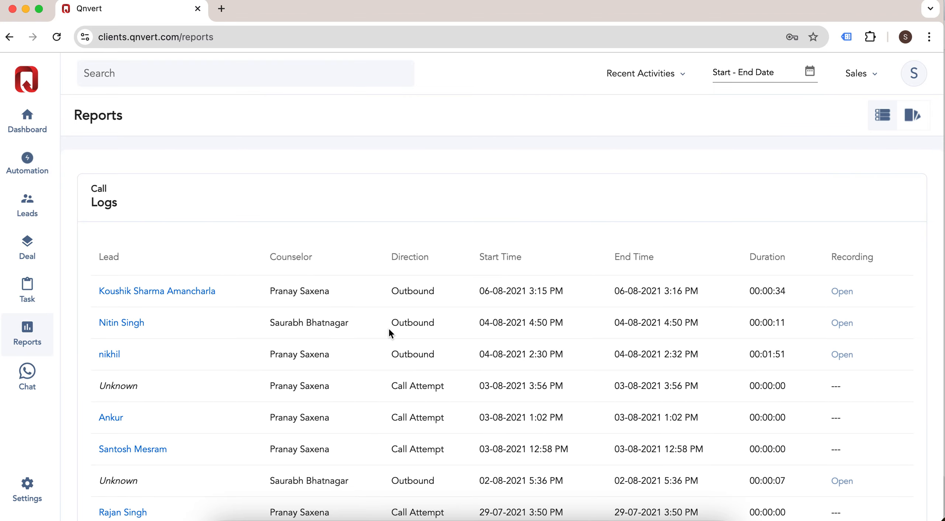
{"action": "scroll", "coordinate": [539, 373], "scroll_direction": "down", "scroll_amount": 10}
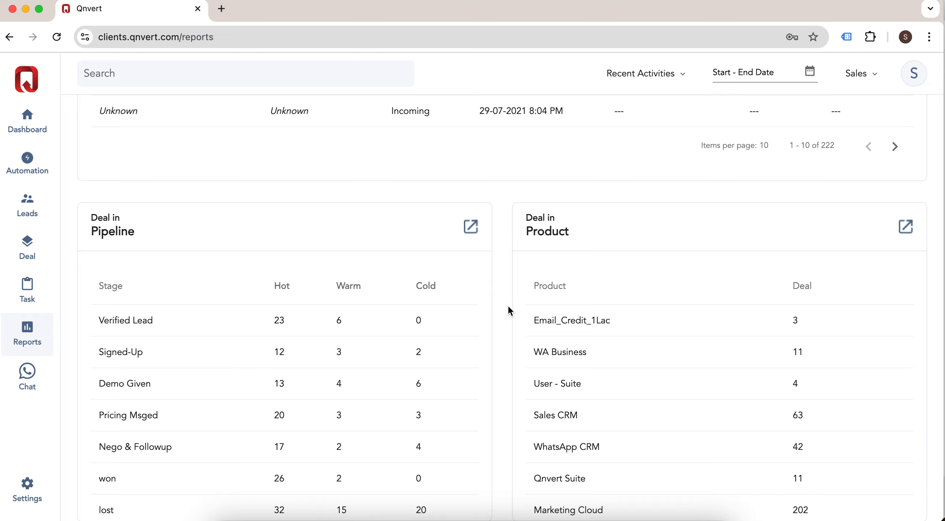
{"action": "scroll", "coordinate": [508, 304], "scroll_direction": "down", "scroll_amount": 8}
{"action": "scroll", "coordinate": [508, 305], "scroll_direction": "up", "scroll_amount": 18}
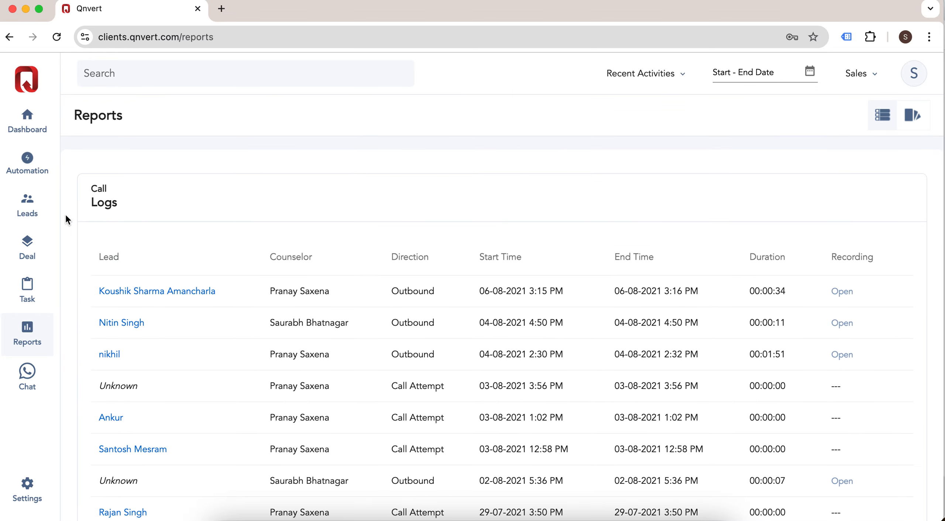
{"action": "left_click", "coordinate": [29, 116]}
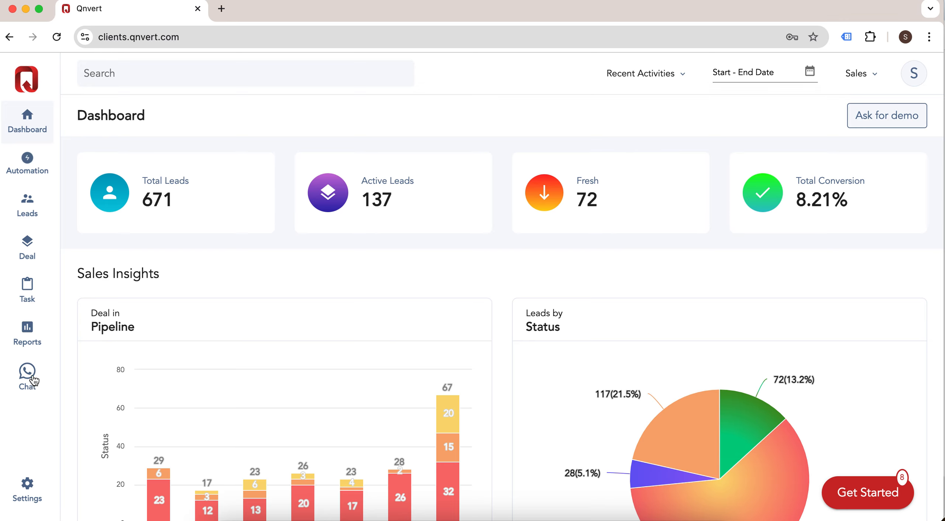
{"action": "left_click", "coordinate": [39, 431]}
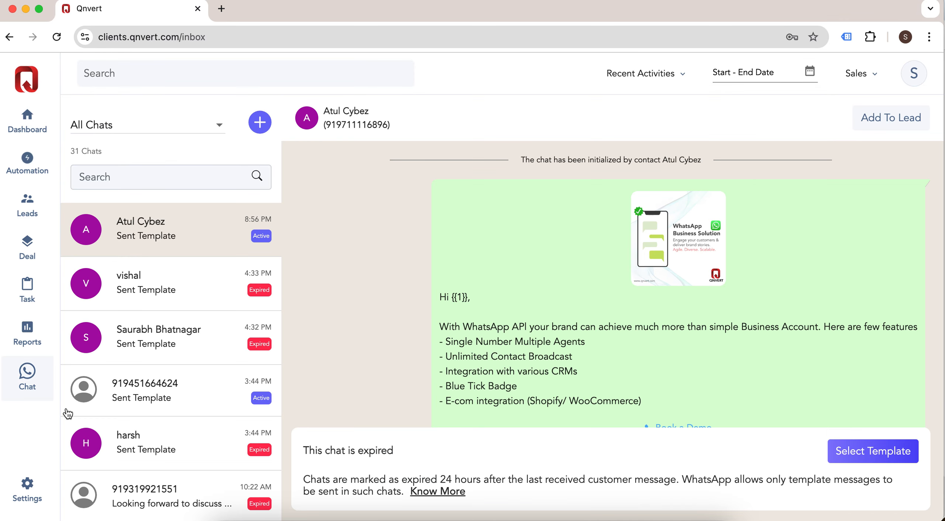
{"action": "left_click", "coordinate": [29, 487]}
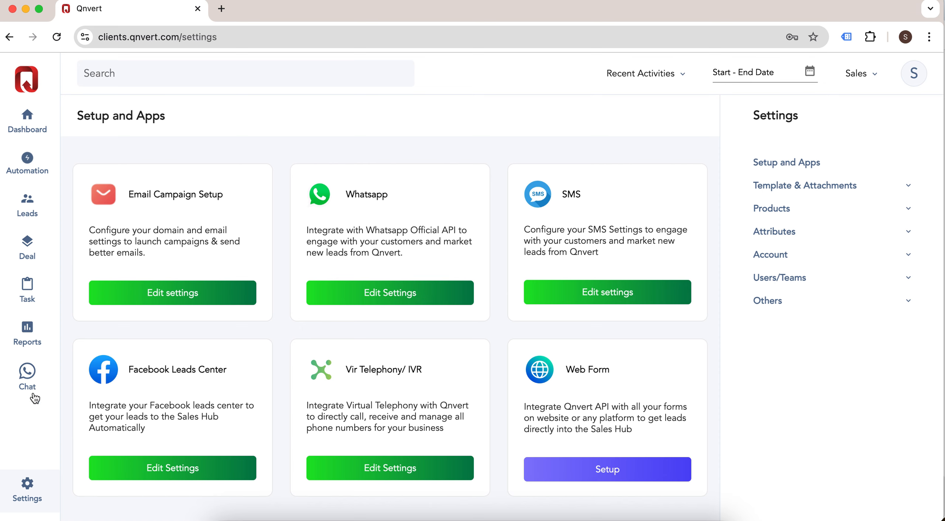
{"action": "left_click", "coordinate": [30, 382]}
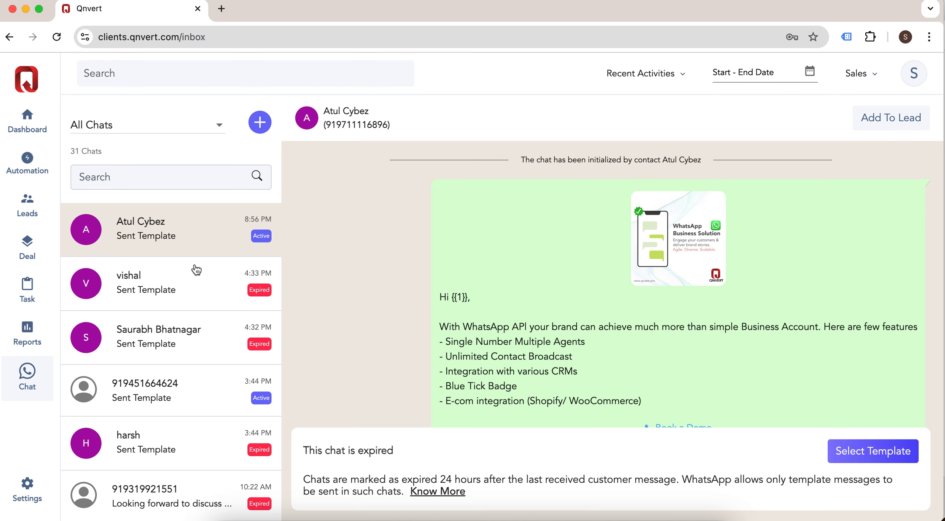
{"action": "left_click", "coordinate": [31, 121]}
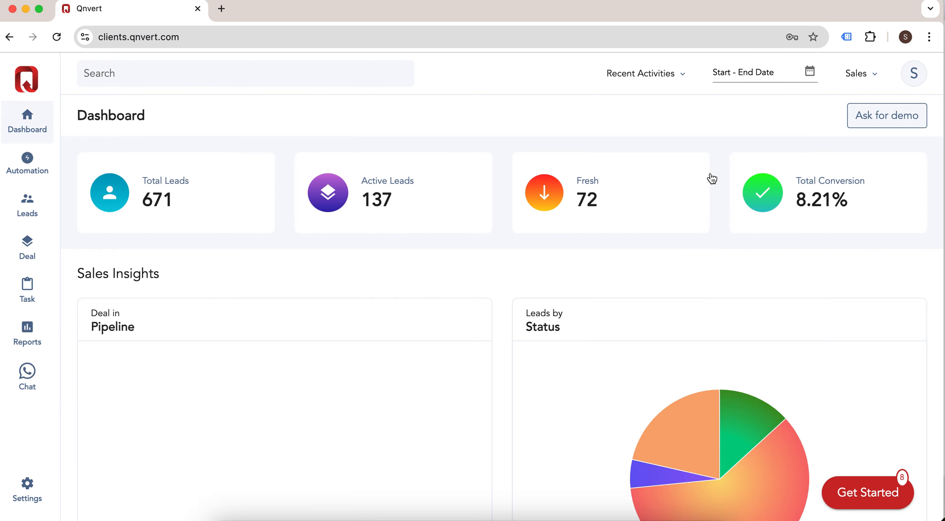